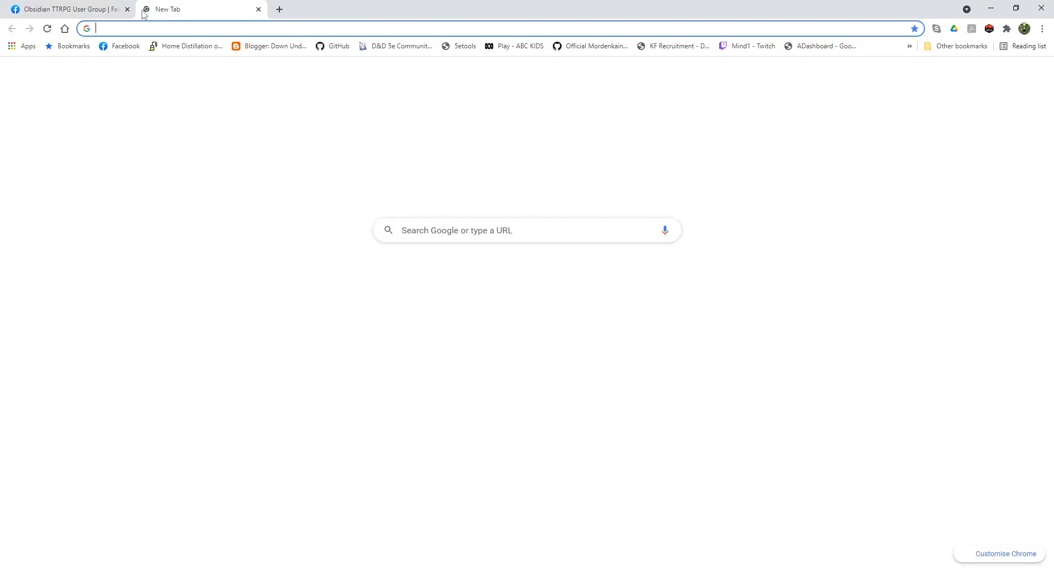
# Step: Search the web for "Obsidian md" and open the official obsidian.md website
pyautogui.click(143, 11)
pyautogui.write('Ob')
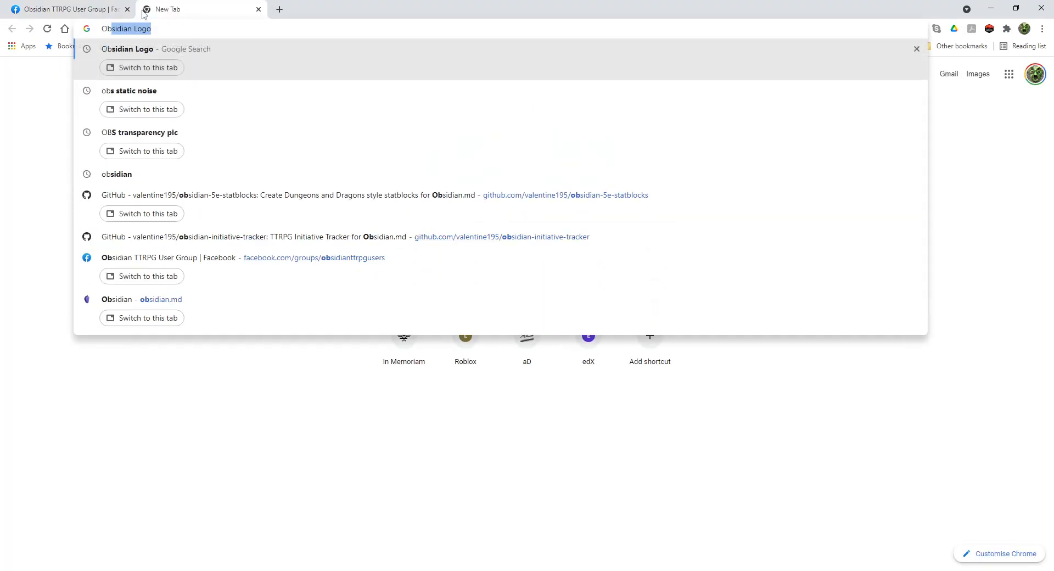
pyautogui.write('sidian md')
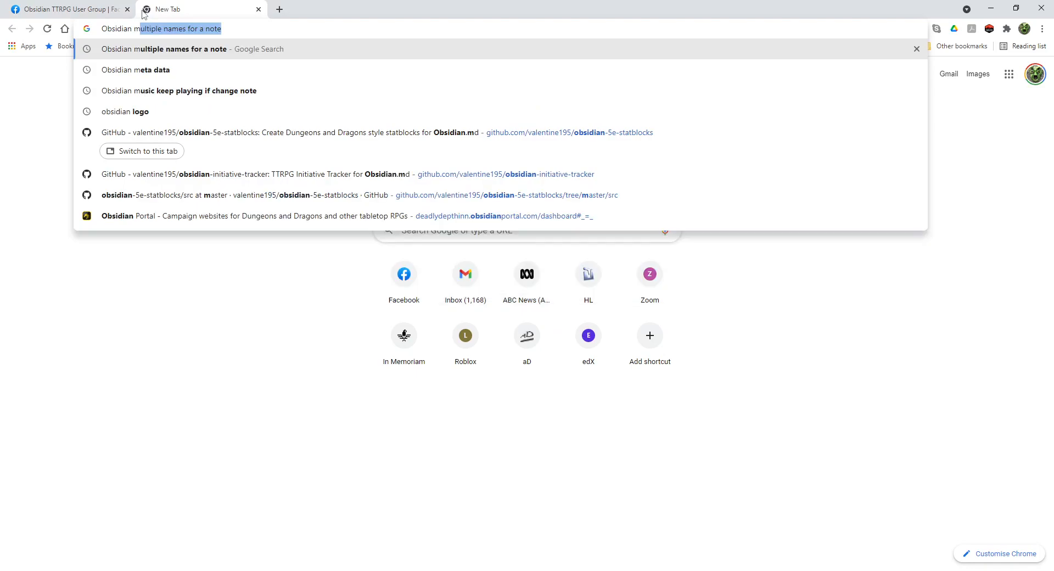
pyautogui.press('Return')
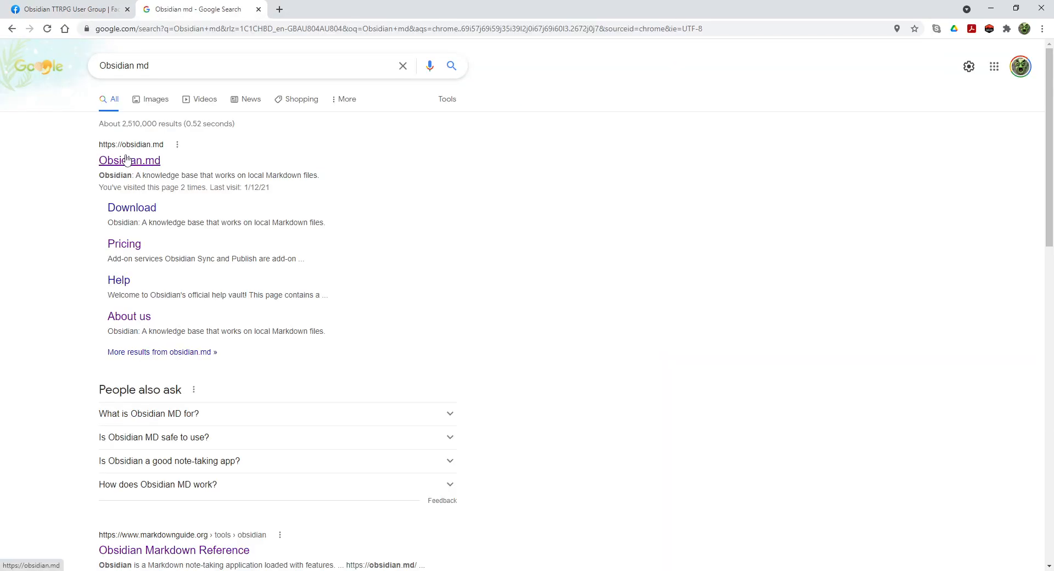
pyautogui.click(133, 166)
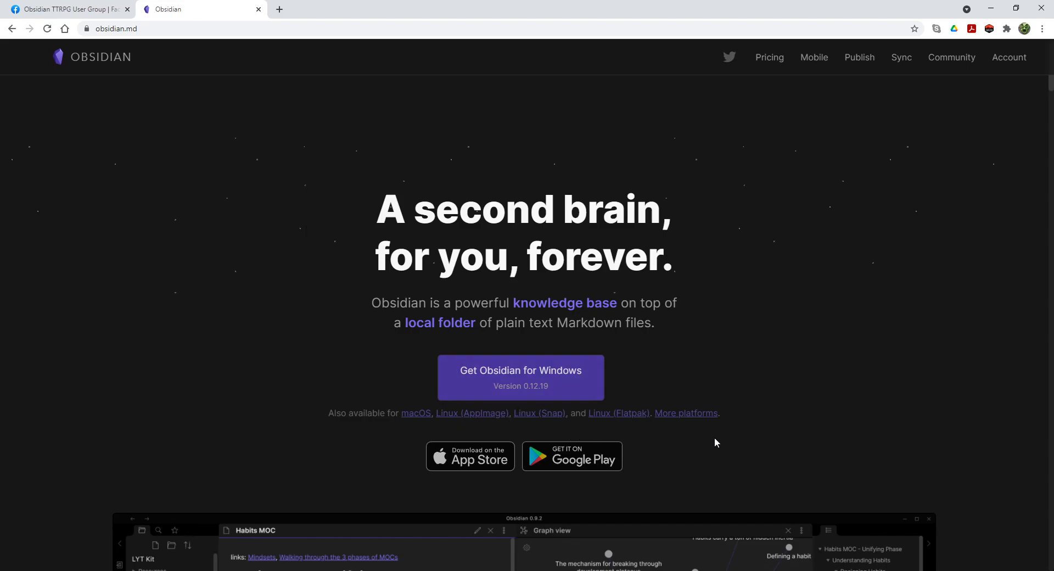
# Step: Examine the download options and the interface preview on the Obsidian home page
pyautogui.scroll(-1, 713, 439)
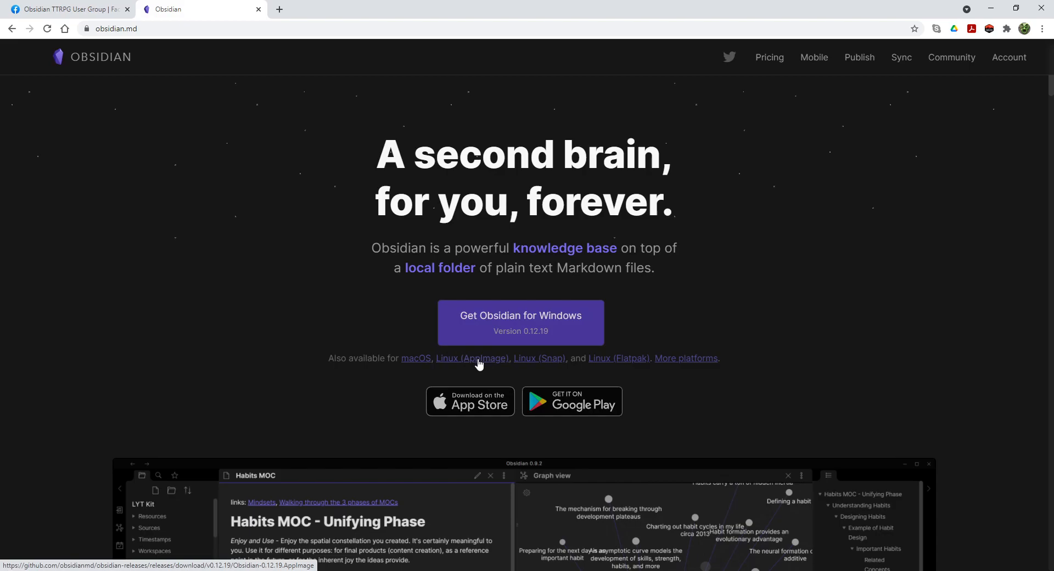
pyautogui.scroll(-3, 782, 278)
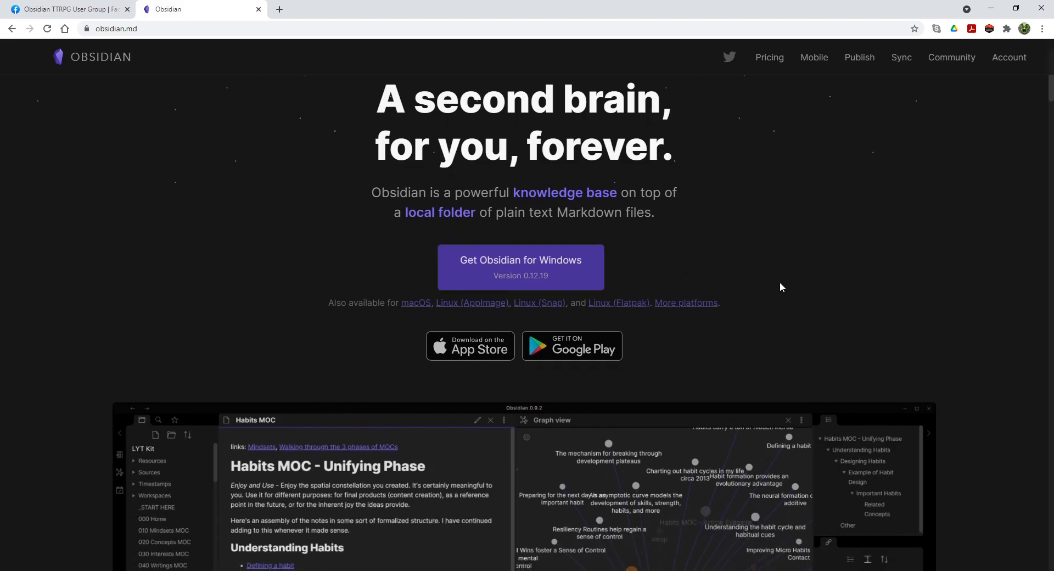
pyautogui.scroll(5, 933, 209)
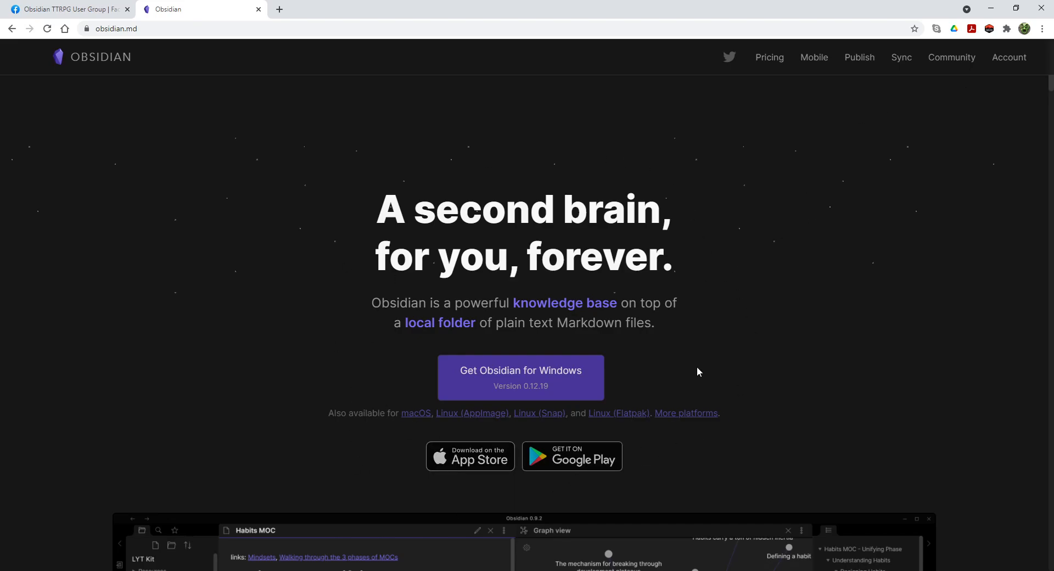
pyautogui.scroll(-5, 730, 328)
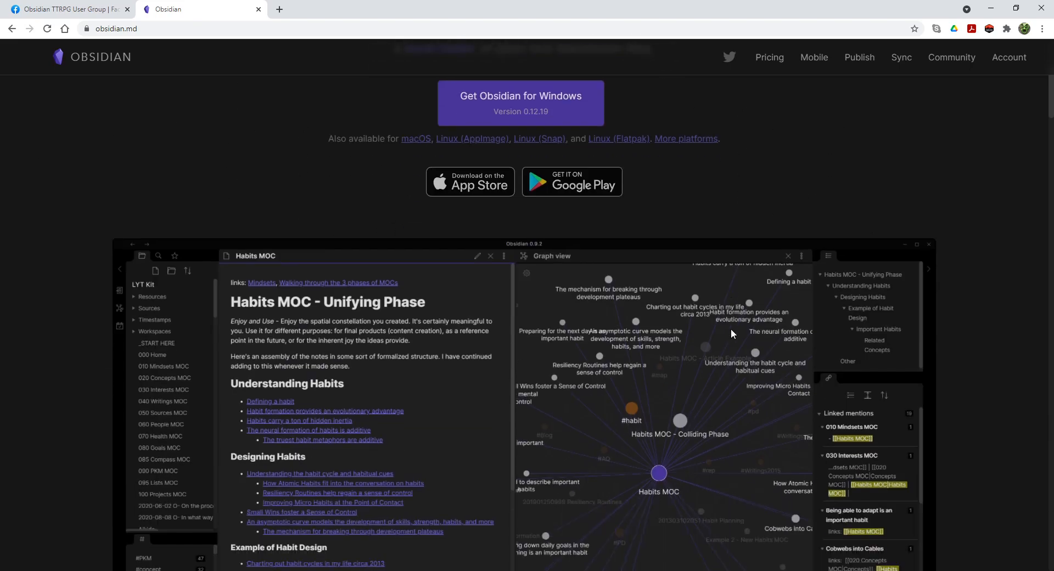
pyautogui.scroll(5, 731, 324)
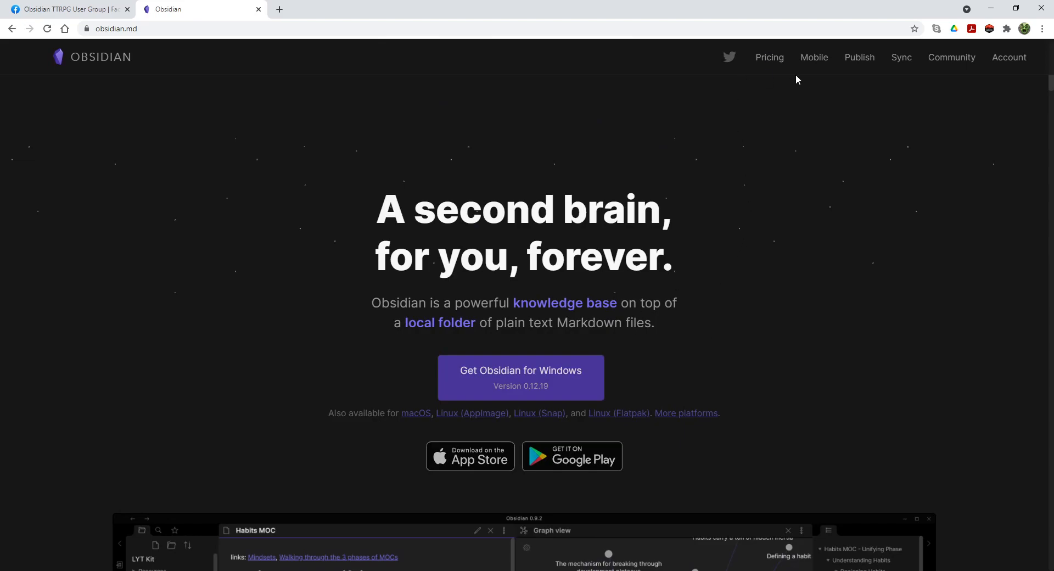
# Step: Open the Publish page and review its pricing and the description of the hosting service
pyautogui.click(857, 61)
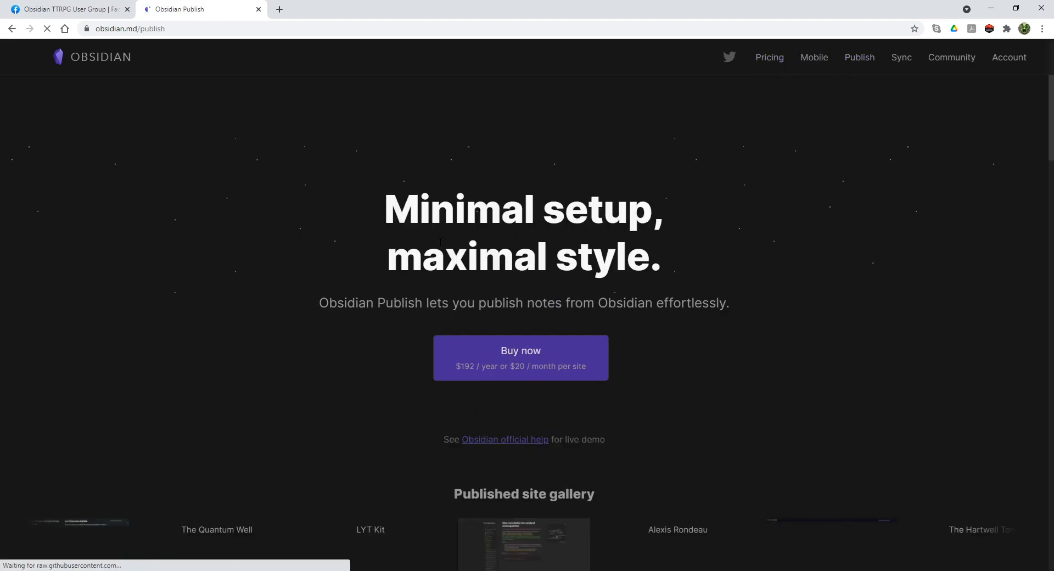
pyautogui.scroll(-5, 883, 203)
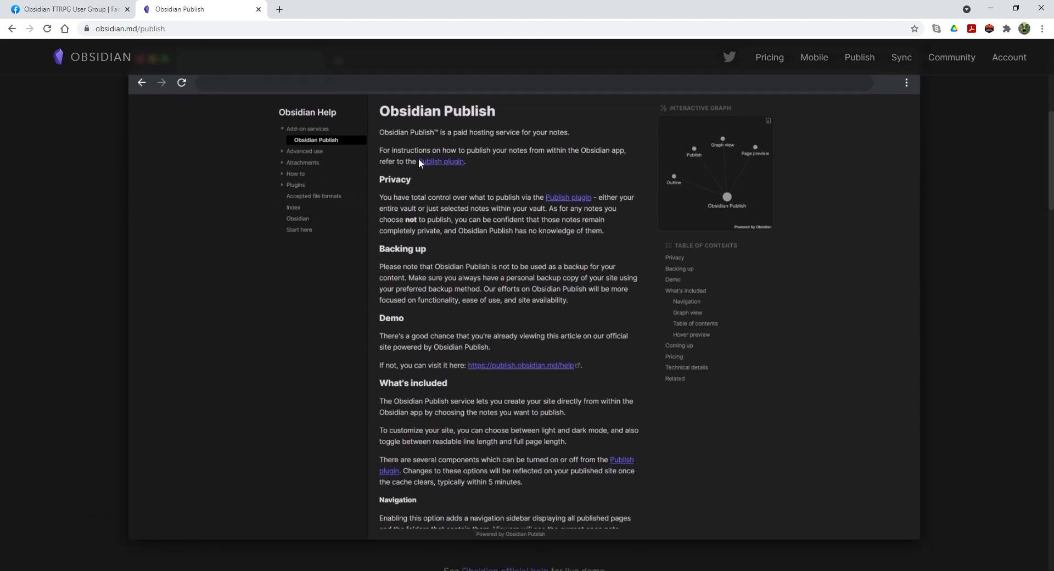
pyautogui.scroll(1, 399, 159)
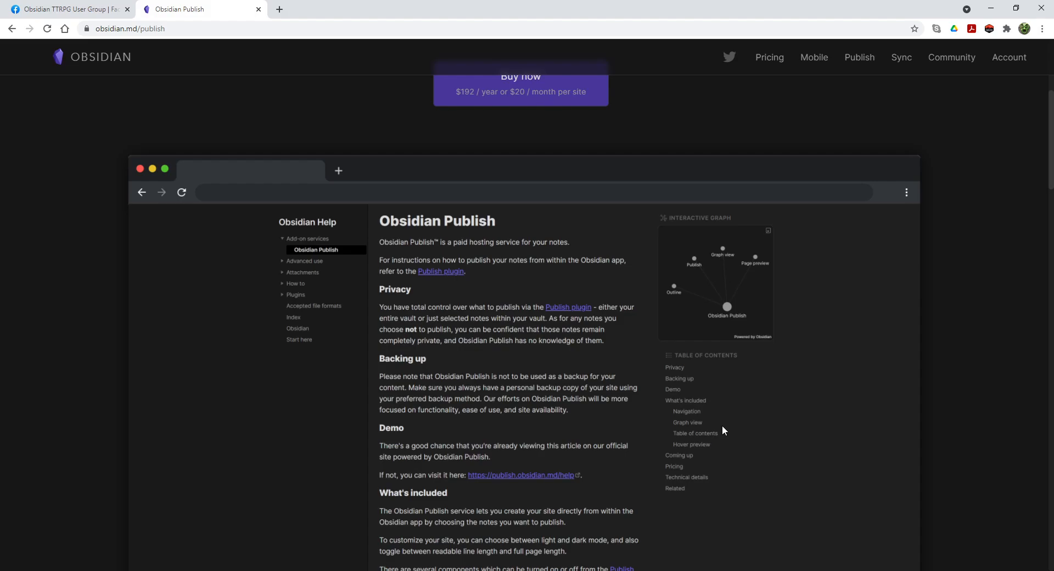
pyautogui.scroll(-1, 720, 423)
pyautogui.scroll(4, 706, 418)
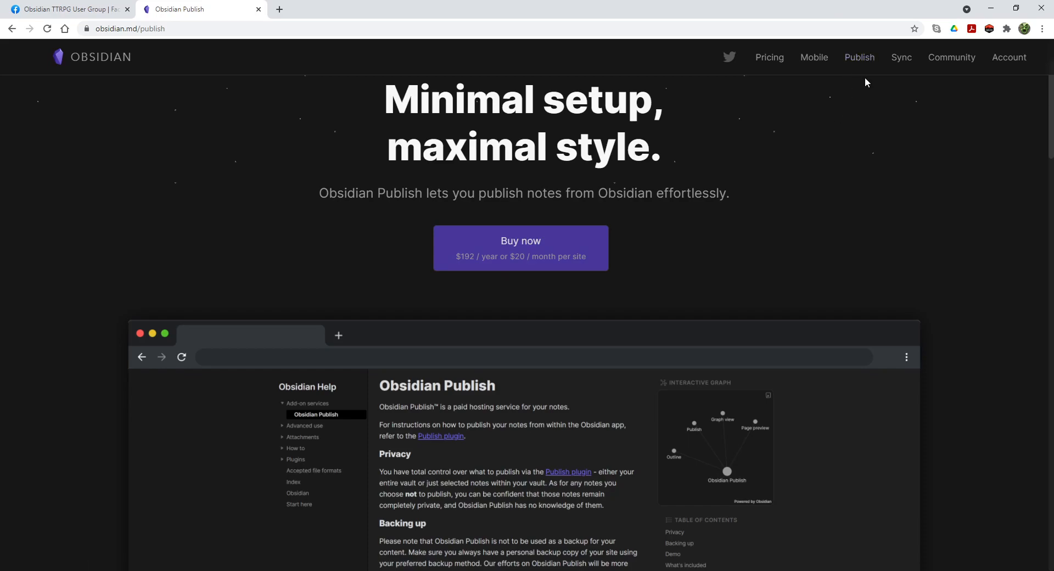
# Step: Review the Sync page's pricing and description, and return to the Obsidian home page
pyautogui.click(904, 61)
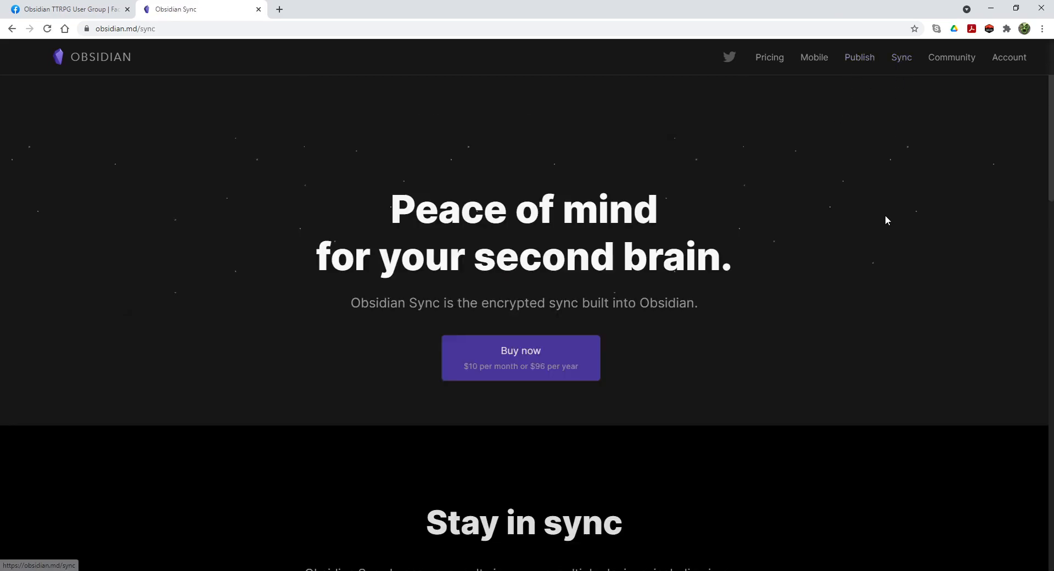
pyautogui.scroll(-2, 766, 372)
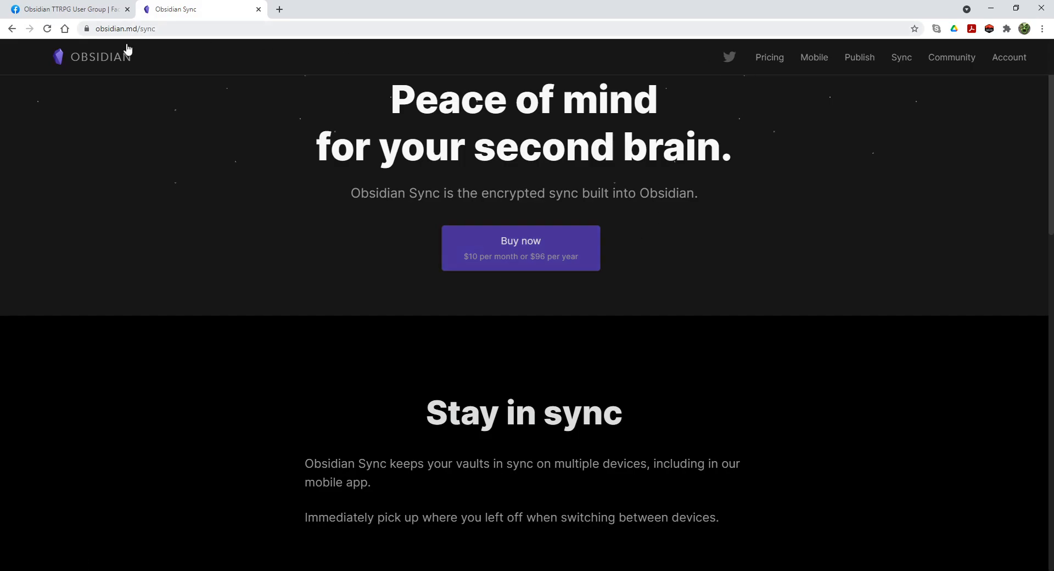
pyautogui.click(60, 56)
pyautogui.scroll(-4, 357, 384)
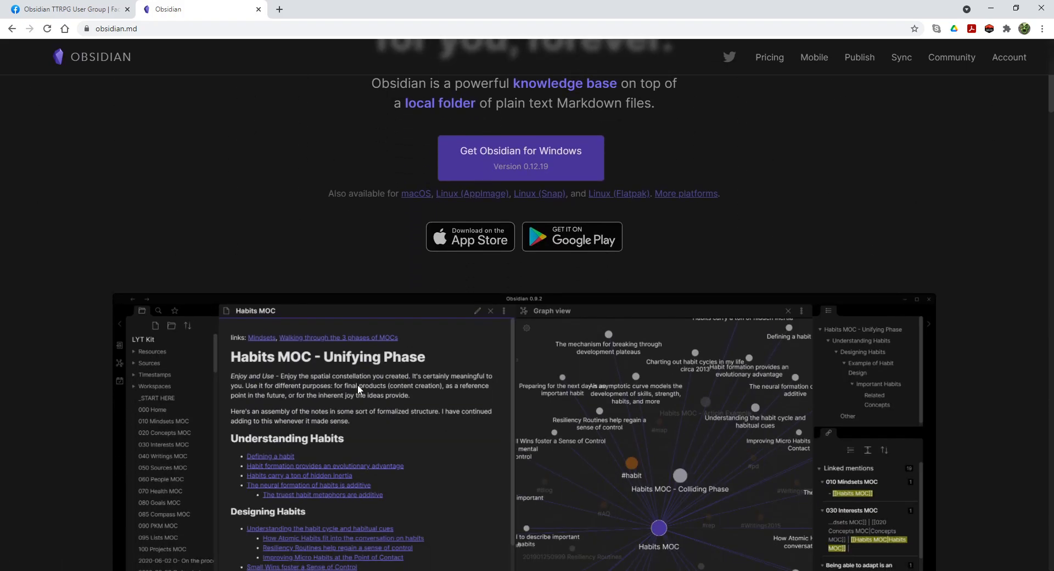
# Step: Switch to the Obsidian app and open the Demo Vault, taking a brief look at its linked mentions pane
pyautogui.click(991, 12)
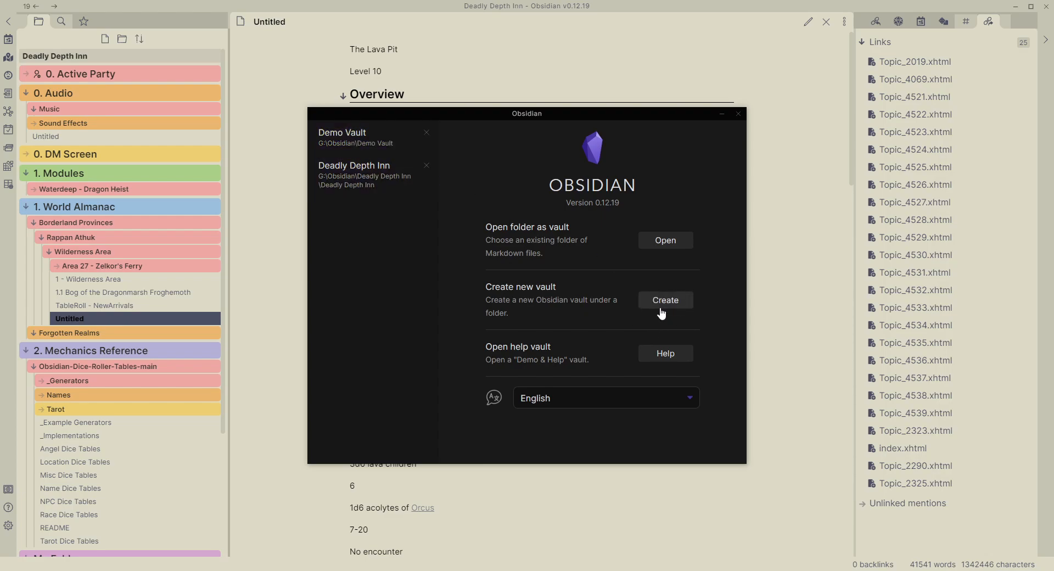
pyautogui.click(344, 142)
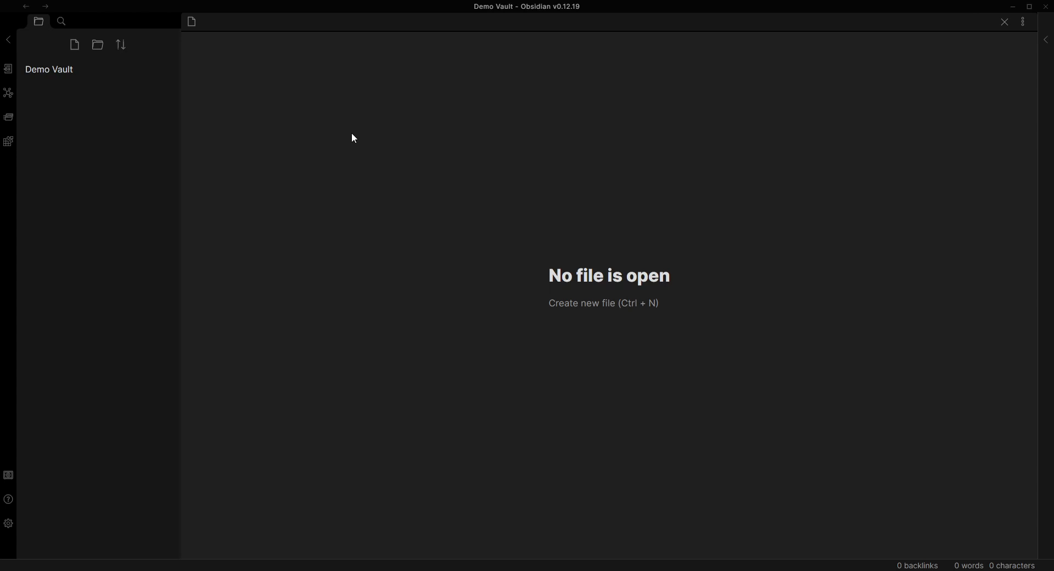
pyautogui.click(1045, 40)
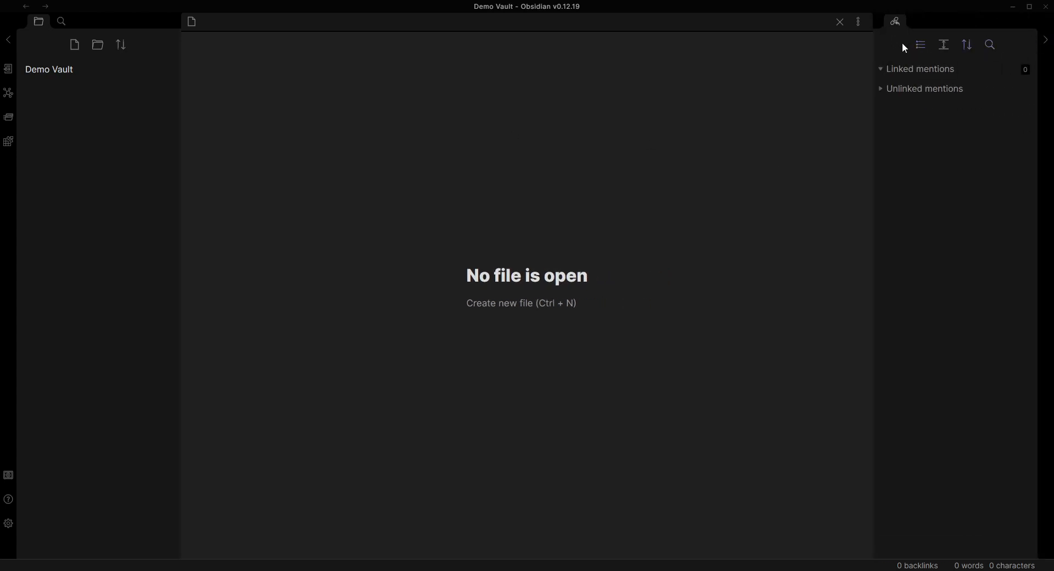
pyautogui.click(1045, 40)
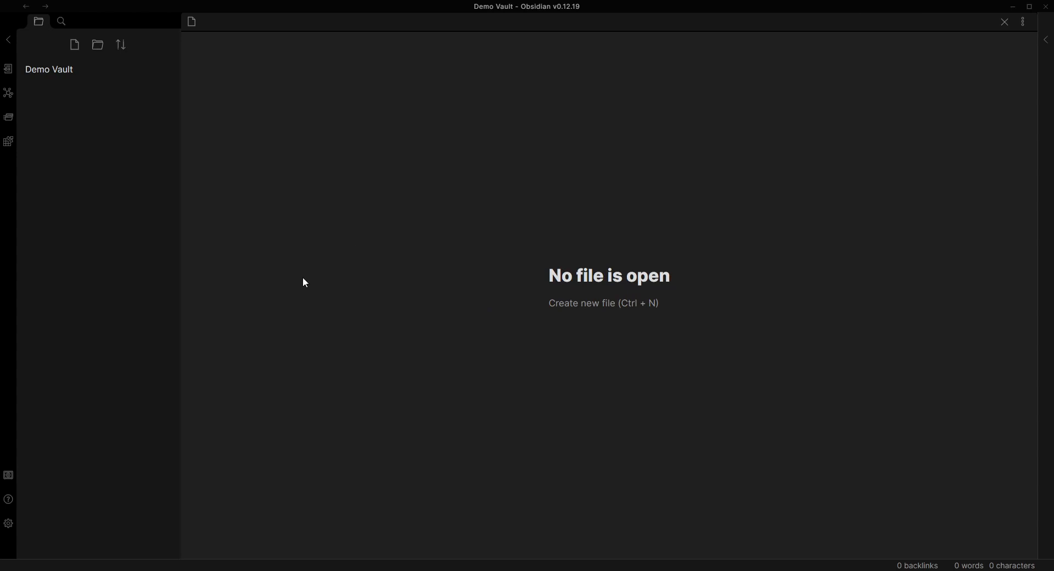
# Step: Open the vault's theme manager from the Appearance settings
pyautogui.click(8, 527)
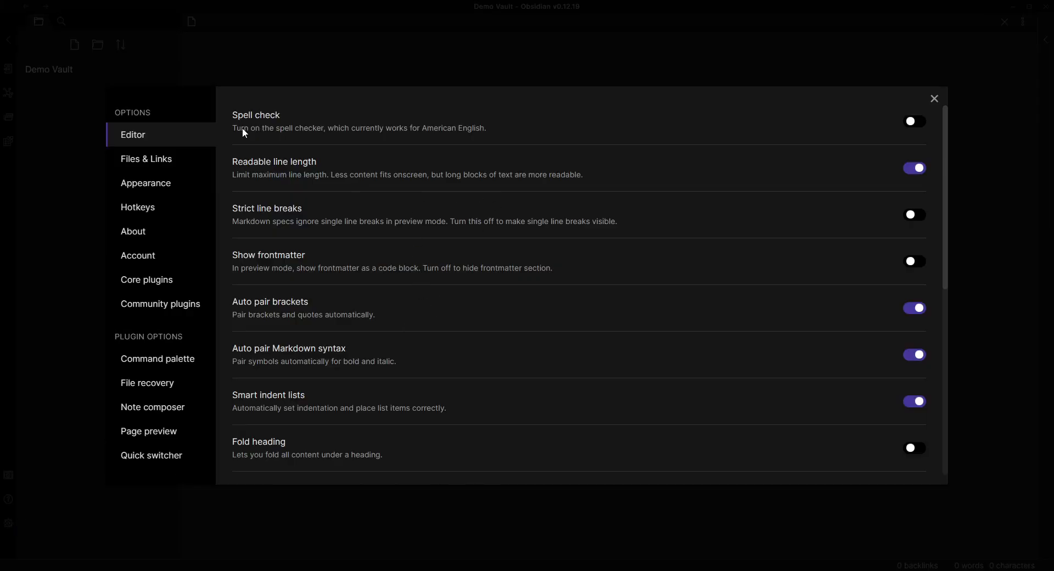
pyautogui.click(146, 187)
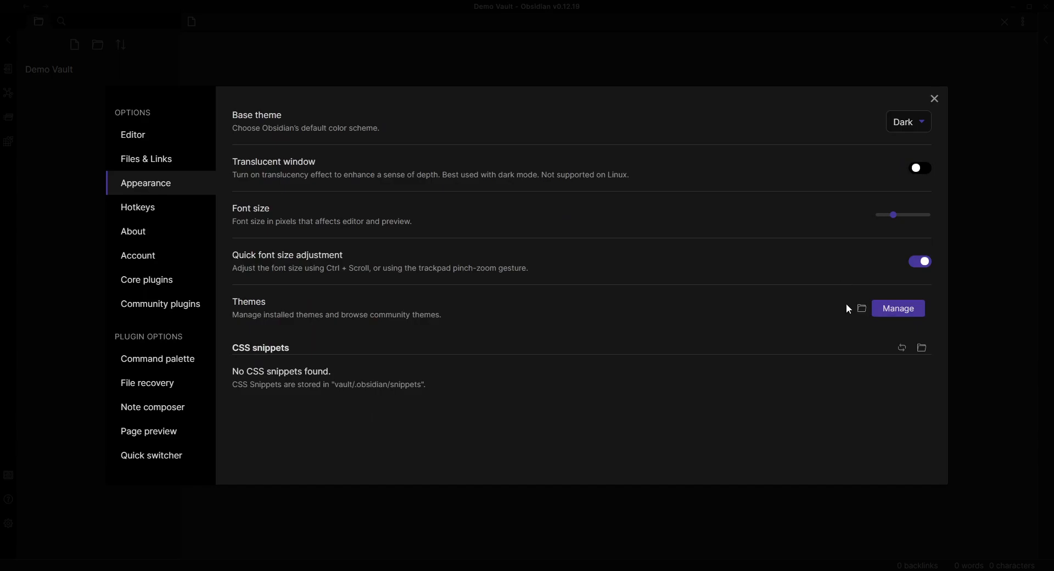
pyautogui.click(903, 310)
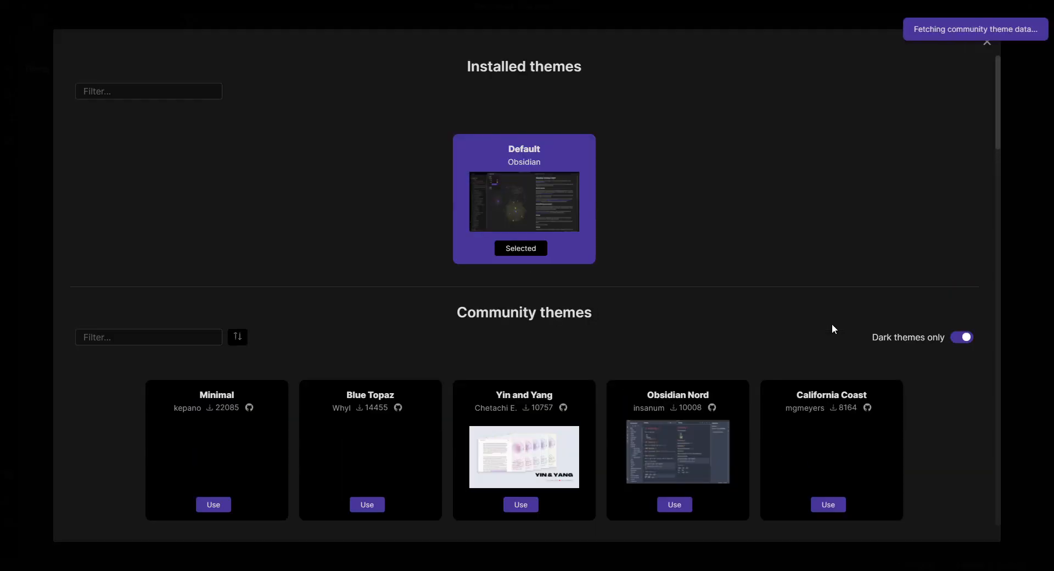
# Step: Find the Wasp community theme, preview it enlarged, and apply it to the vault
pyautogui.scroll(-3, 749, 289)
pyautogui.scroll(-2, 736, 272)
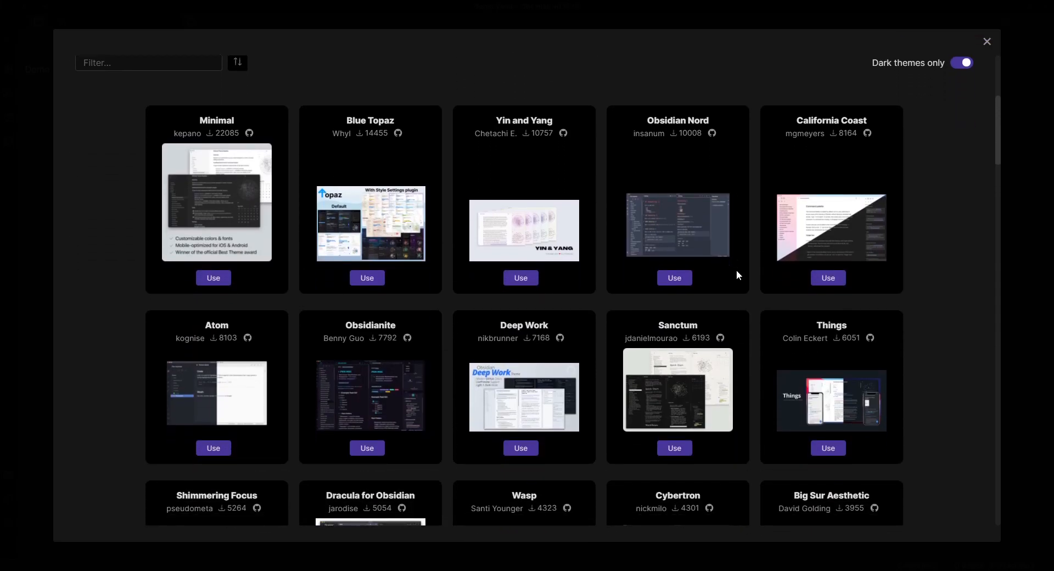
pyautogui.scroll(-7, 738, 275)
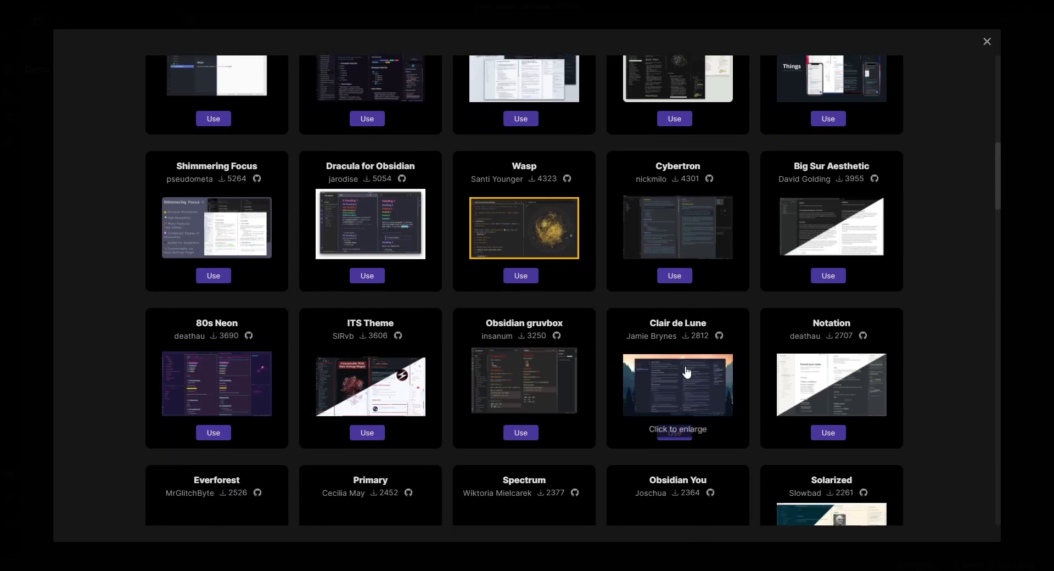
pyautogui.click(524, 228)
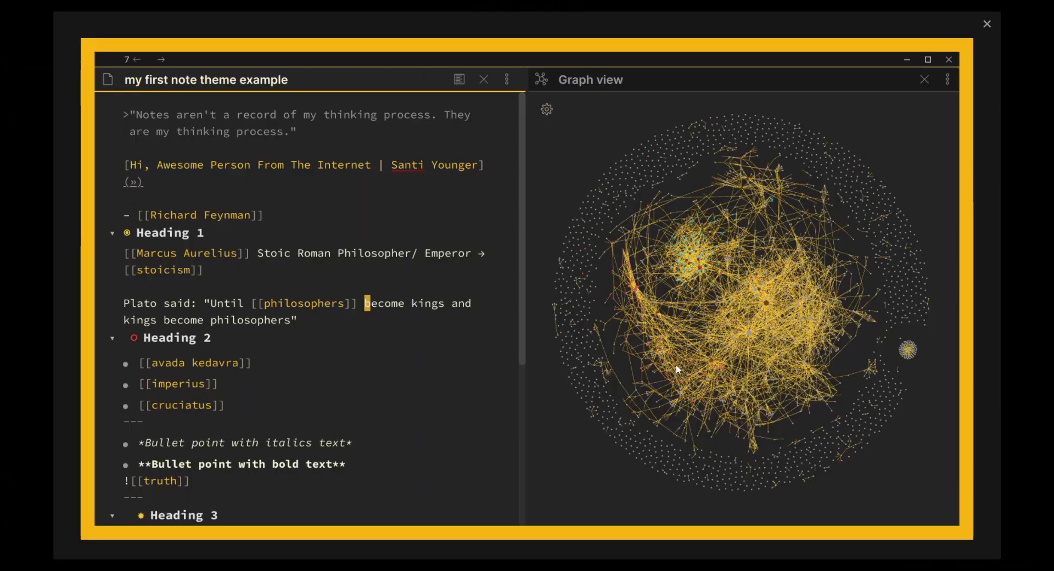
pyautogui.click(986, 23)
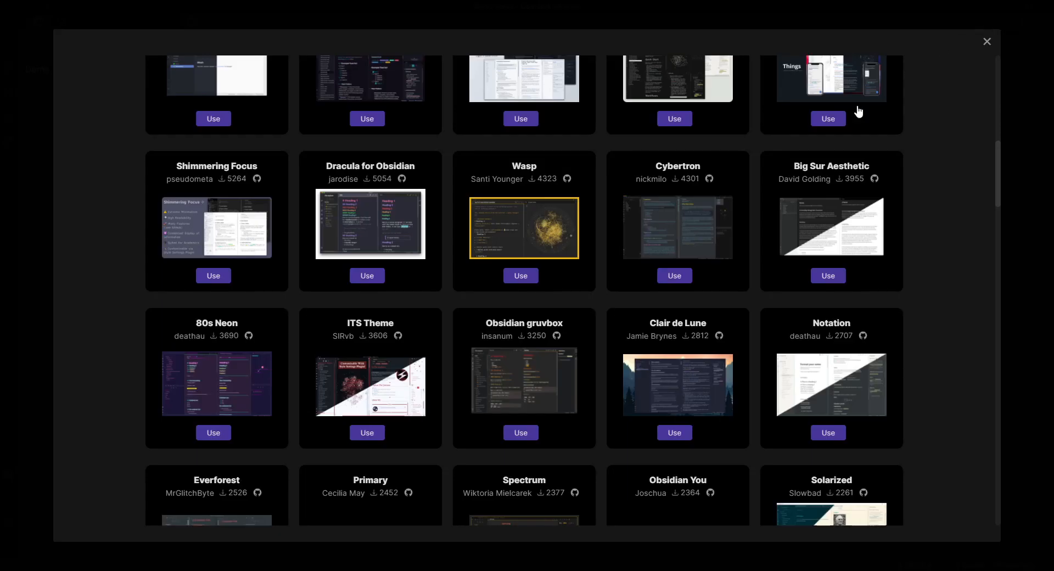
pyautogui.click(521, 275)
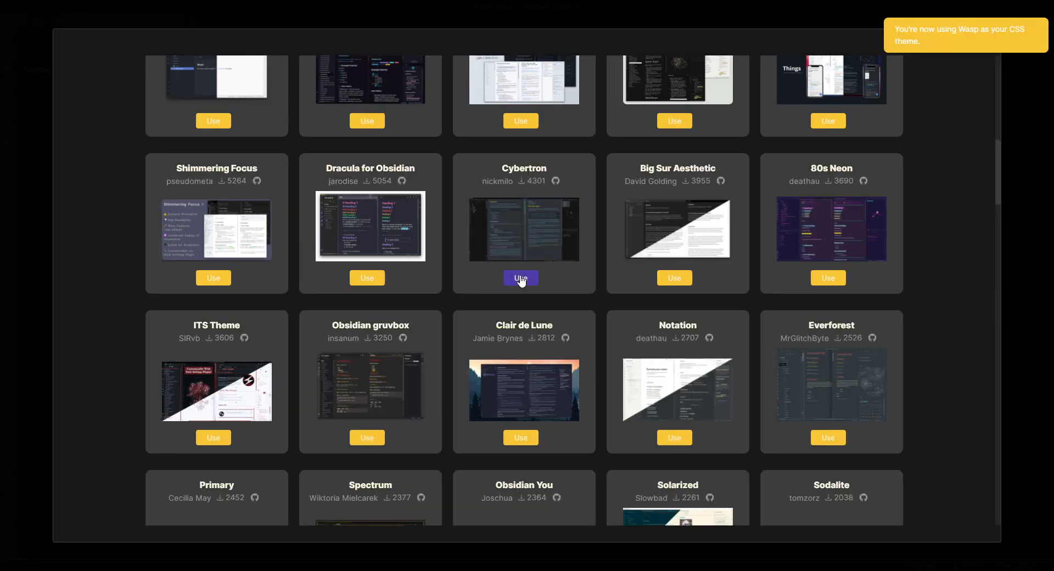
pyautogui.click(21, 153)
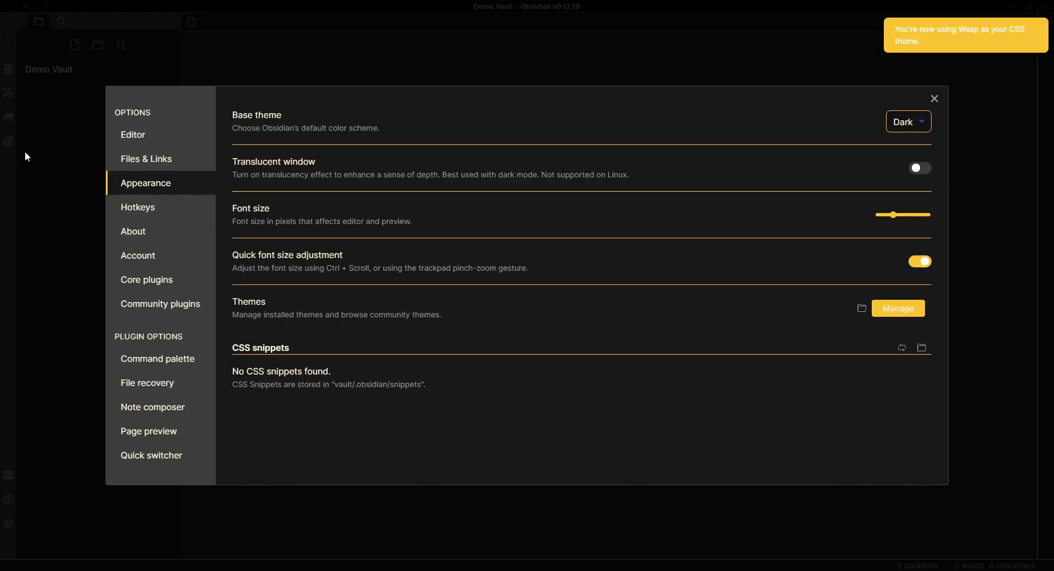
pyautogui.click(934, 99)
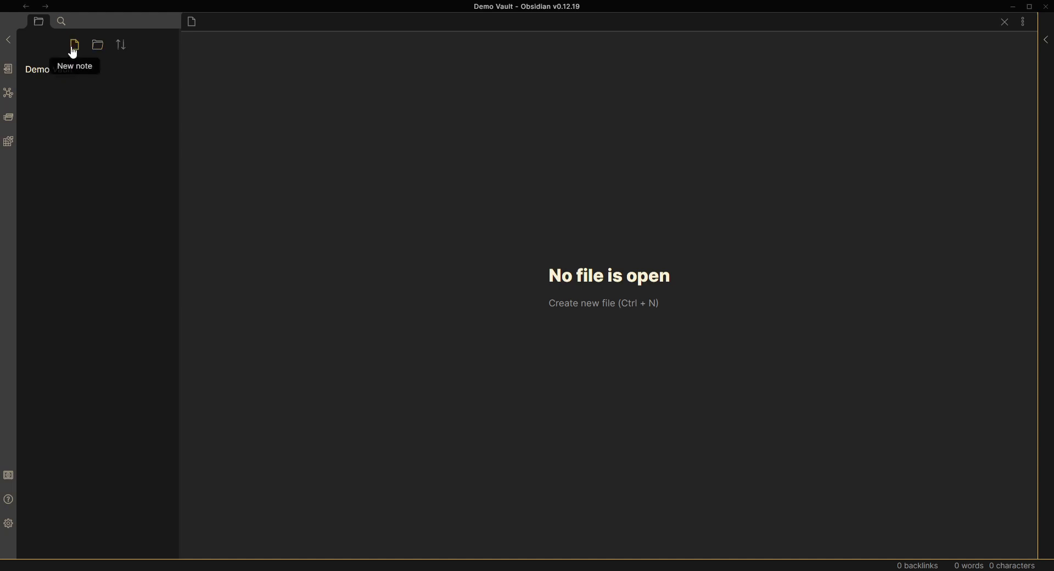
# Step: Create a folder called "Folder Name" and a note titled "My Notes" in the Demo Vault
pyautogui.click(98, 50)
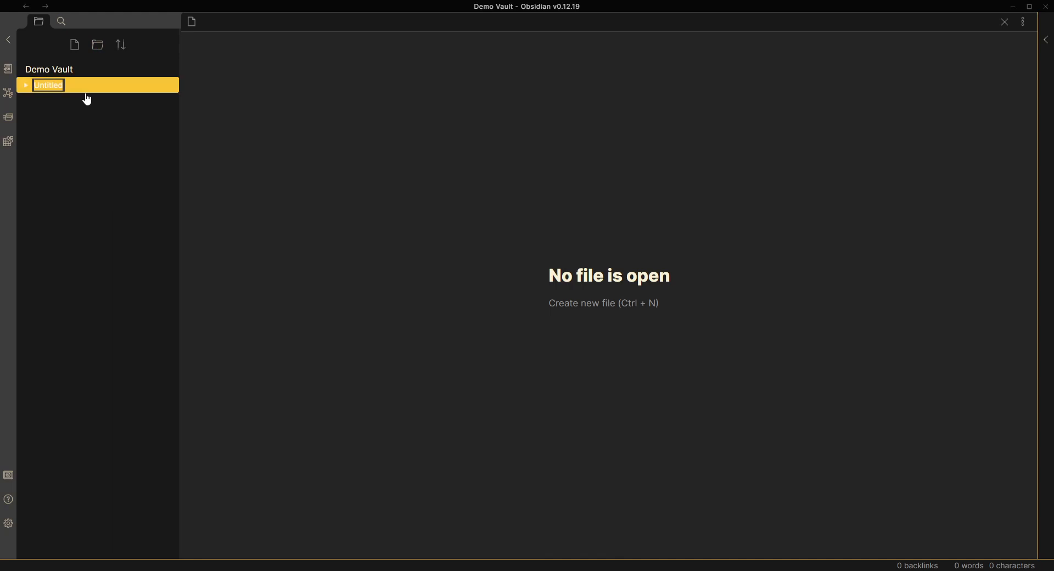
pyautogui.write('Folder Name')
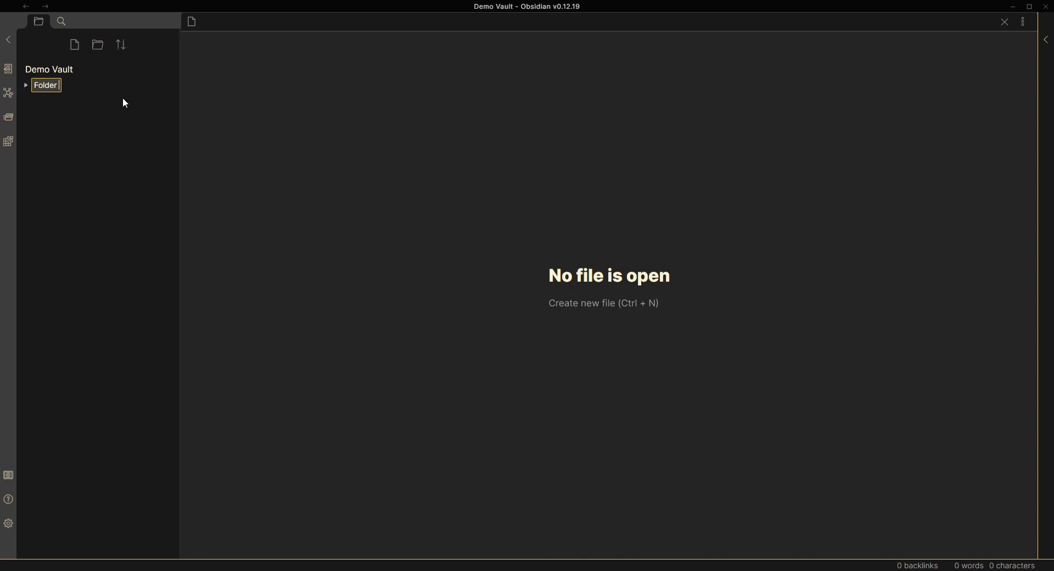
pyautogui.press('Return')
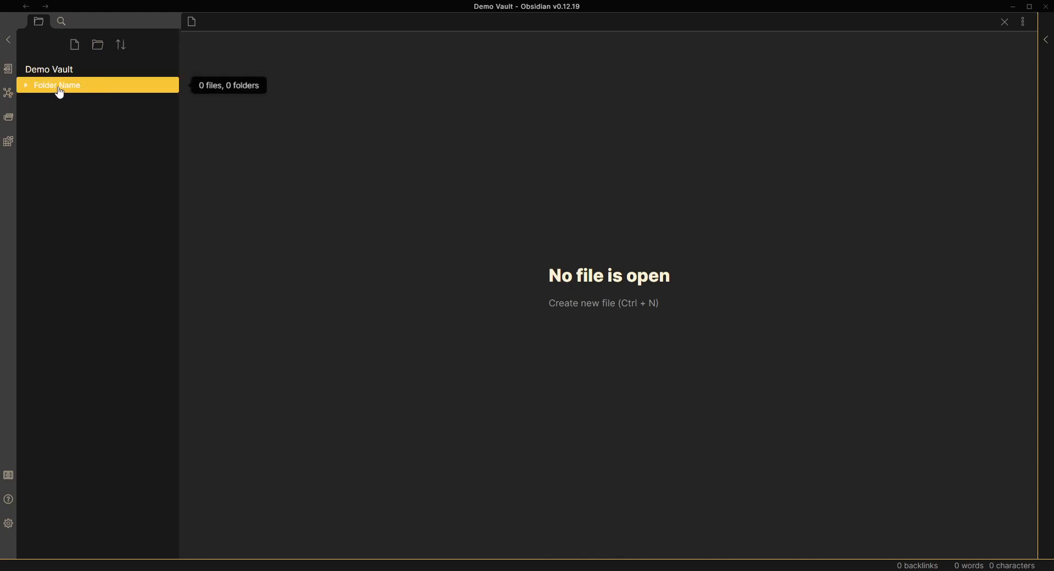
pyautogui.click(75, 57)
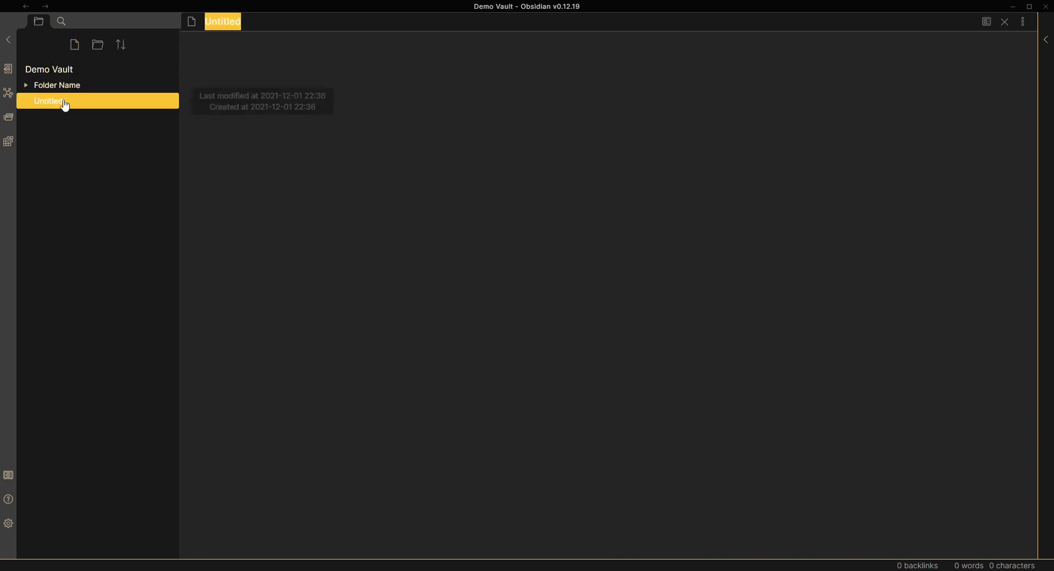
pyautogui.write('My Notes')
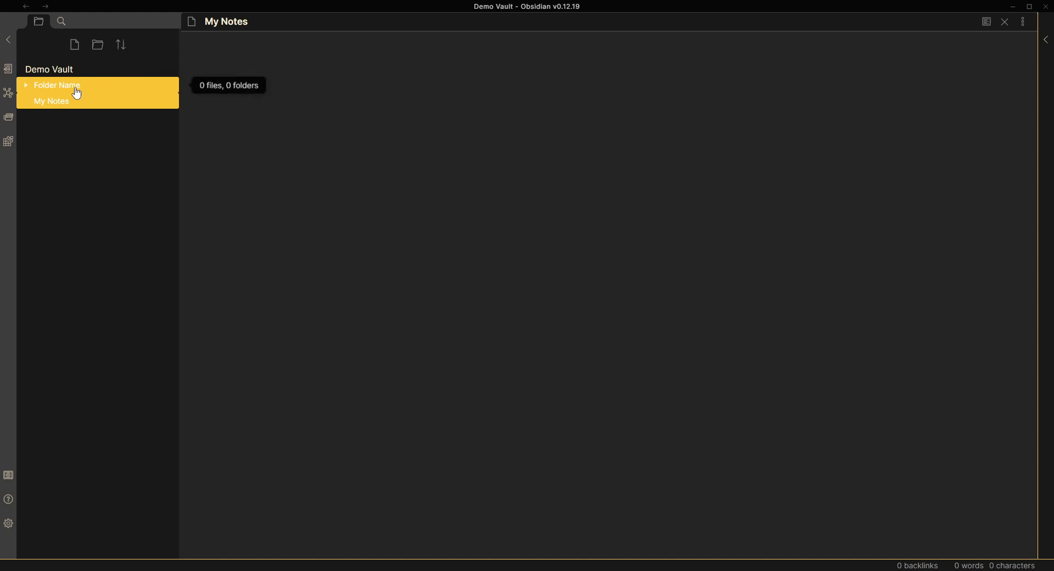
# Step: Preview the Minimal community theme enlarged in the theme manager, apply it to the vault, and close the settings
pyautogui.click(8, 523)
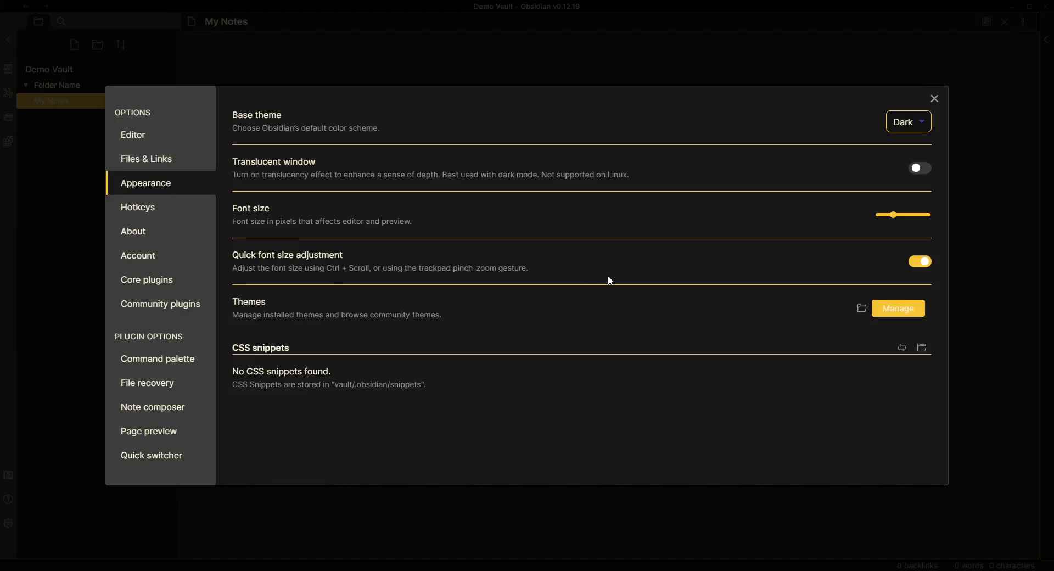
pyautogui.click(900, 309)
pyautogui.scroll(-5, 593, 331)
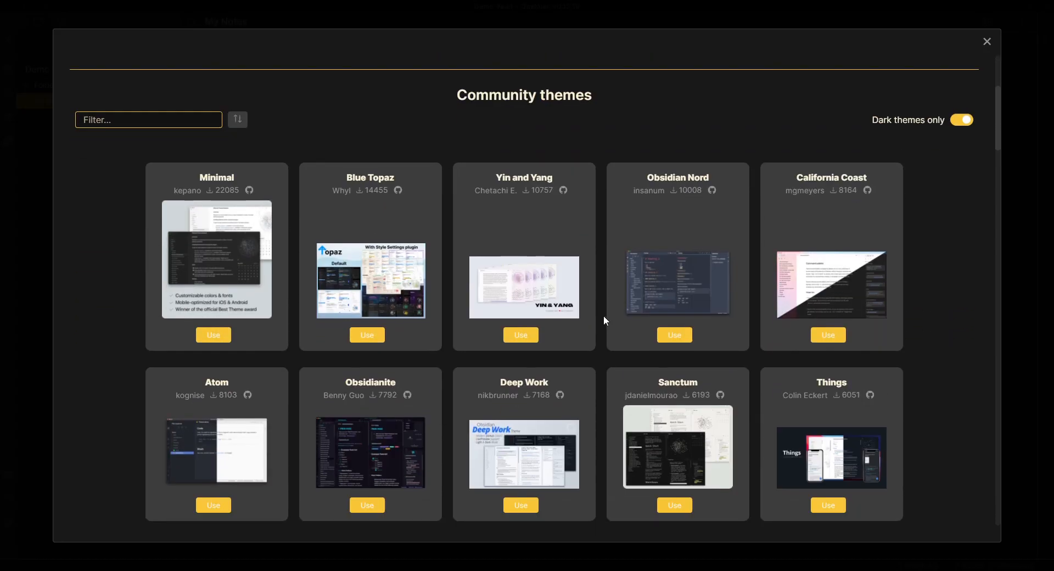
pyautogui.click(230, 265)
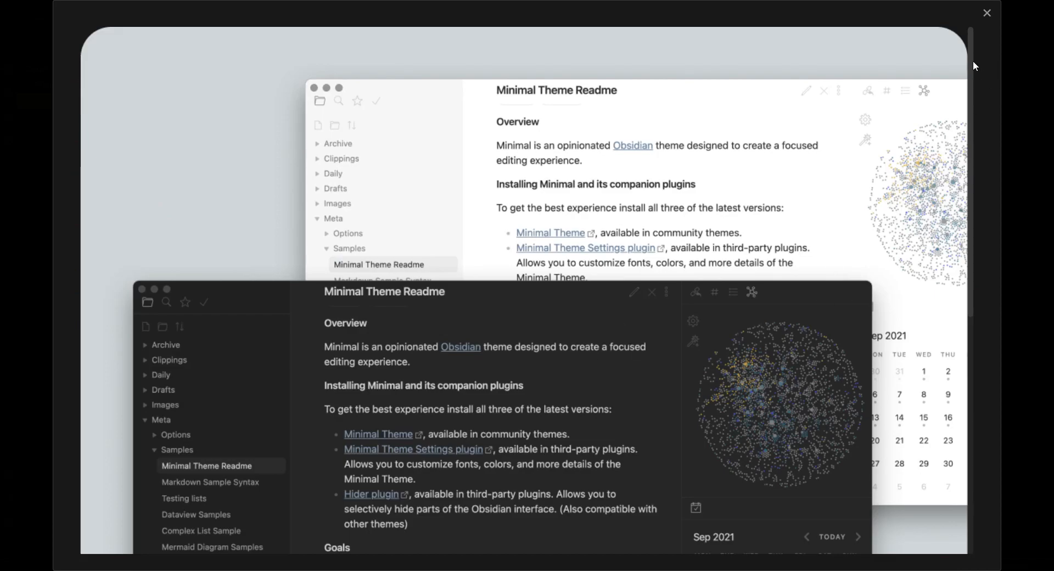
pyautogui.click(987, 12)
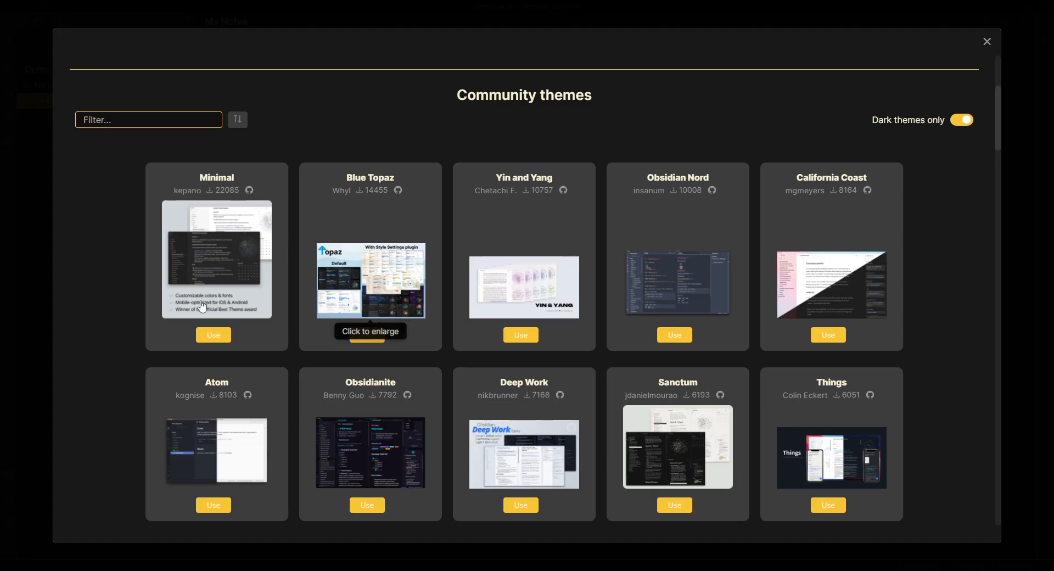
pyautogui.click(213, 334)
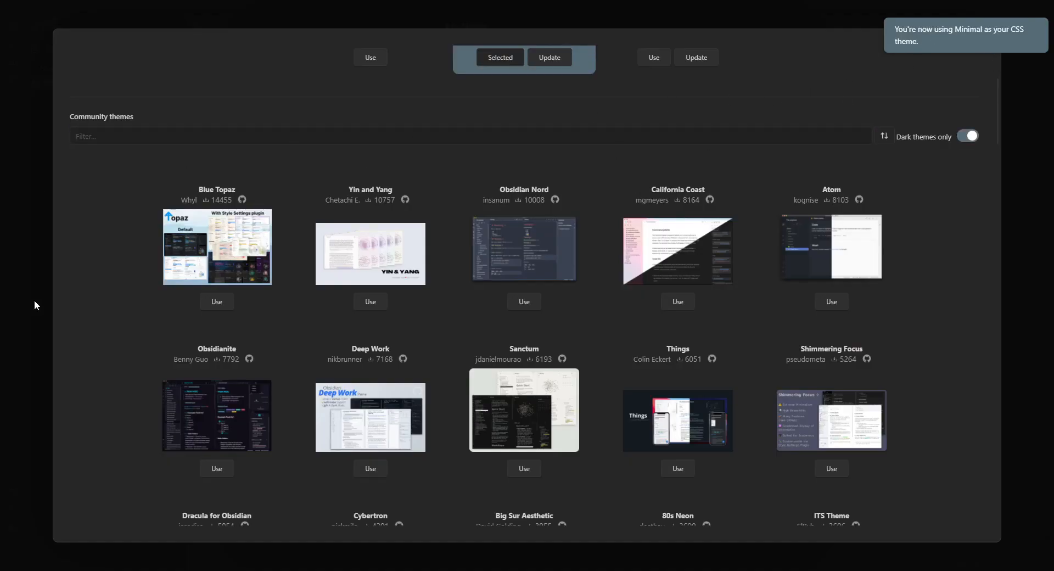
pyautogui.click(36, 323)
pyautogui.click(805, 38)
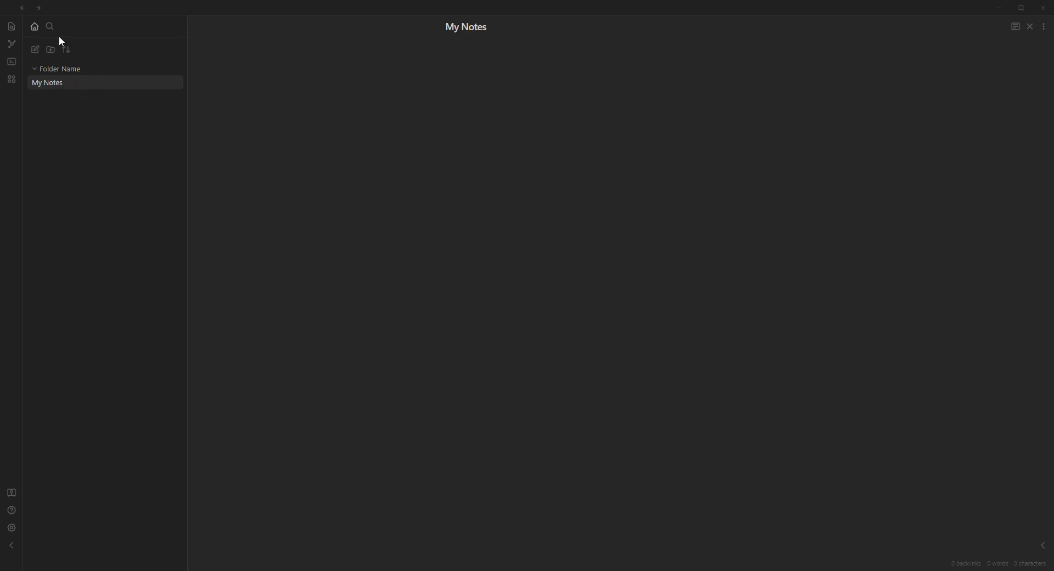
# Step: Create a folder called "Second Folder" and move the My Notes note into it
pyautogui.click(53, 82)
pyautogui.moveTo(49, 84)
pyautogui.mouseDown()
pyautogui.moveTo(77, 53)
pyautogui.moveTo(61, 126)
pyautogui.moveTo(51, 86)
pyautogui.mouseUp()
pyautogui.click(51, 51)
pyautogui.write('Second Folder')
pyautogui.press('Return')
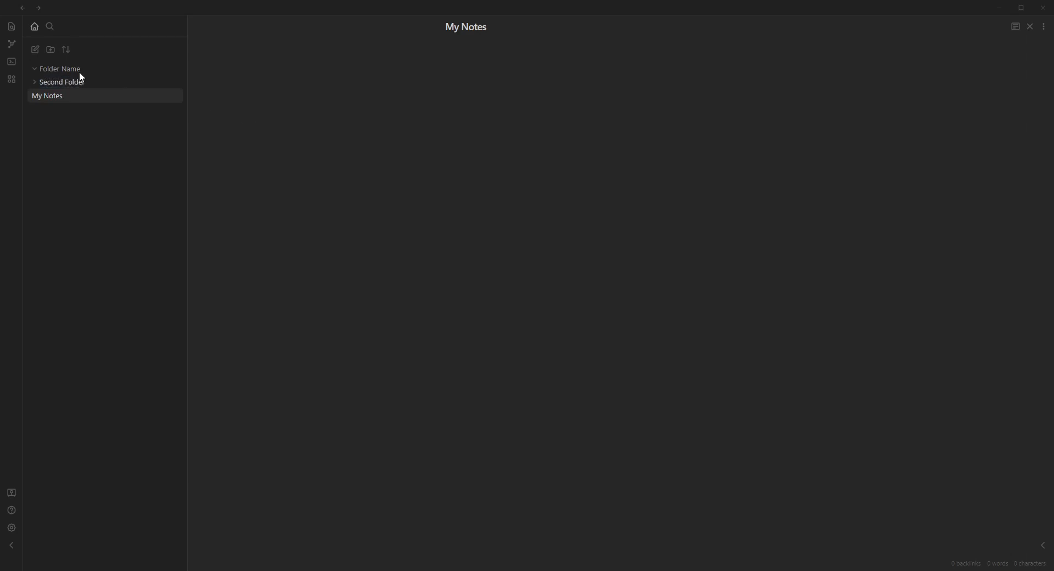
pyautogui.moveTo(48, 96)
pyautogui.mouseDown()
pyautogui.moveTo(53, 71)
pyautogui.moveTo(64, 100)
pyautogui.mouseUp()
pyautogui.click(35, 81)
# Step: Write "this is my text" in My Notes, followed by a blank line
pyautogui.write('this is my text')
pyautogui.press('Return')
pyautogui.press('Return')
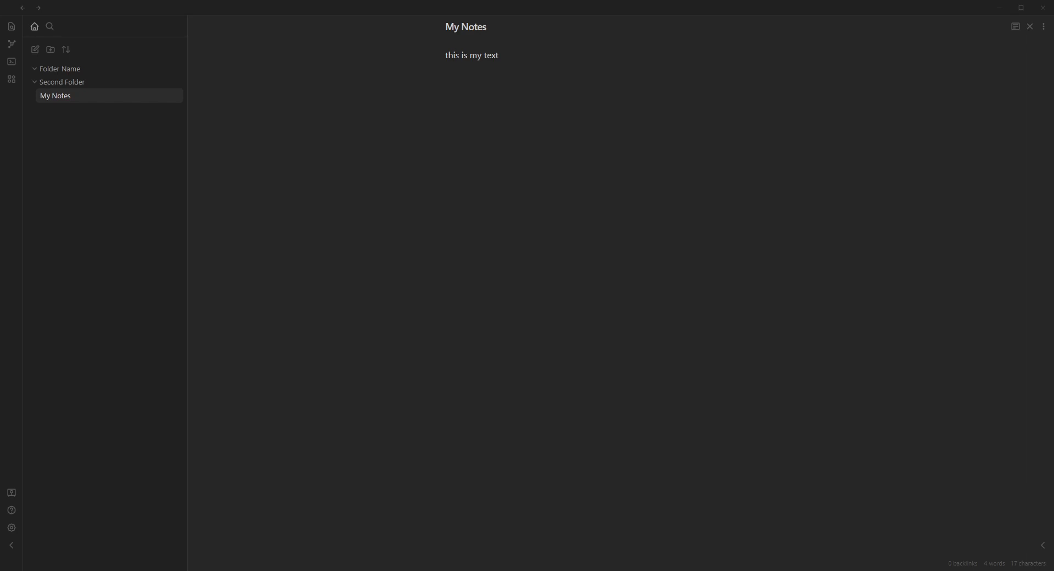
# Step: Switch to the iStock page in the browser, copy the Neva Masquerade cat picture into My Notes, and check it in preview
pyautogui.moveTo(1053, 384); pyautogui.dragTo(439, 95)
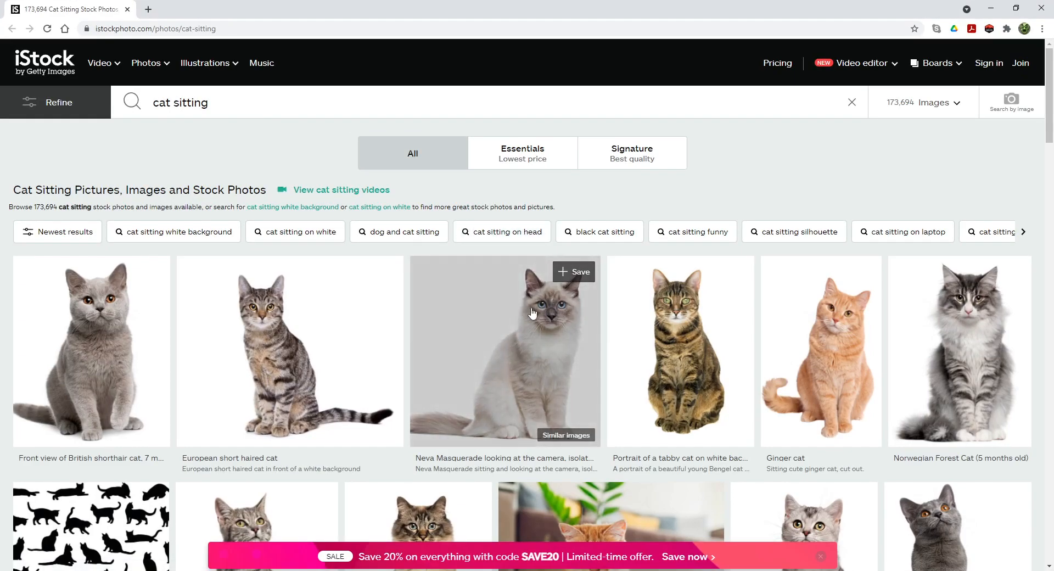
pyautogui.rightClick(516, 348)
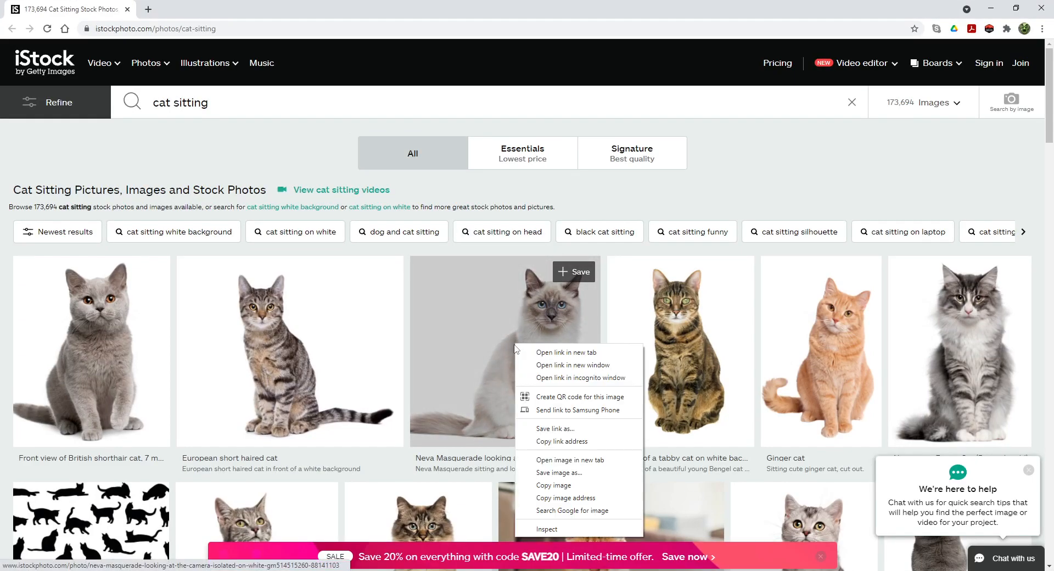
pyautogui.click(556, 485)
pyautogui.hotkey('alt', 'Tab')
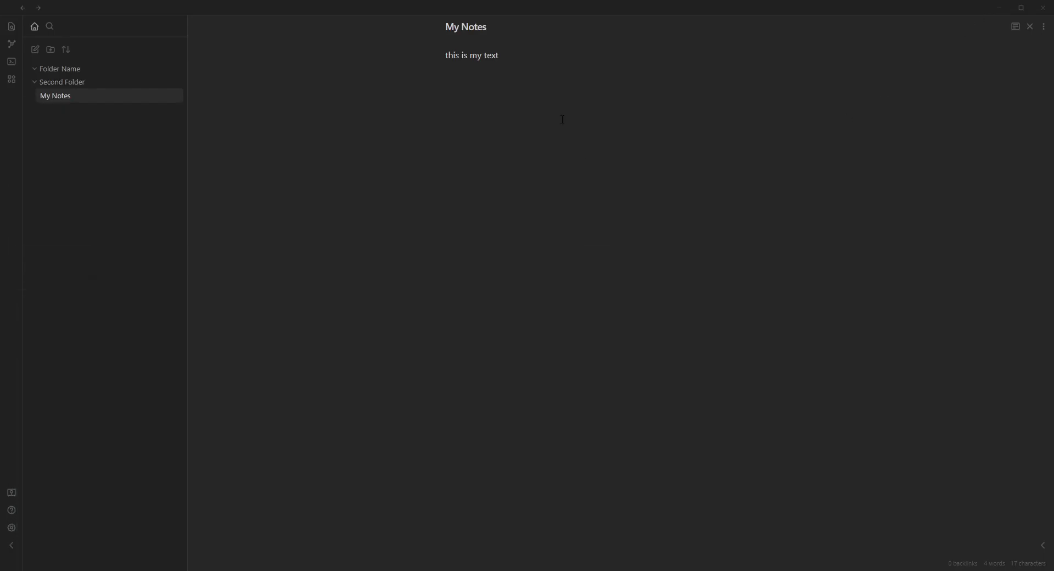
pyautogui.hotkey('ctrl', 'v')
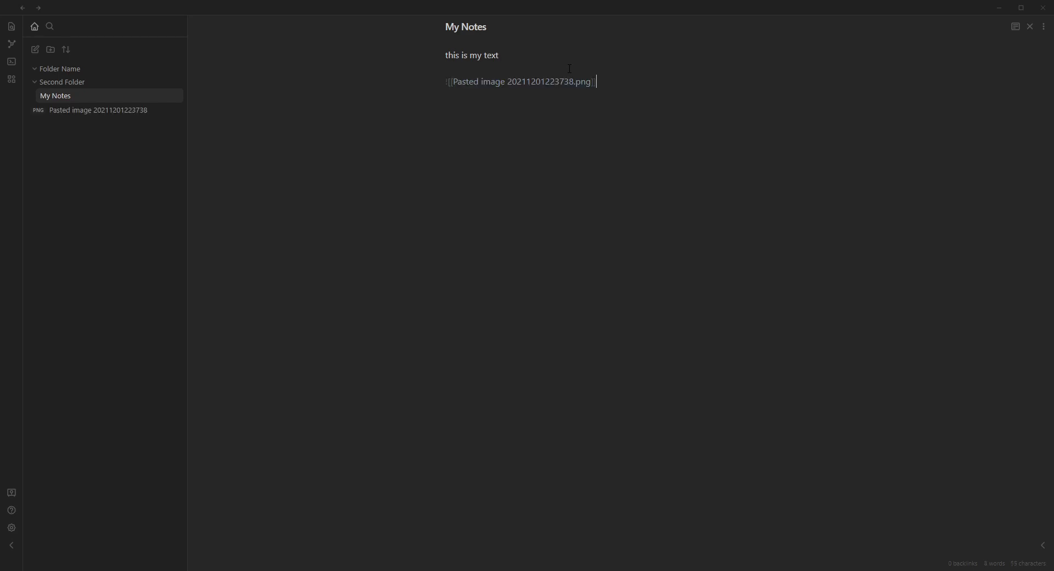
pyautogui.click(1016, 26)
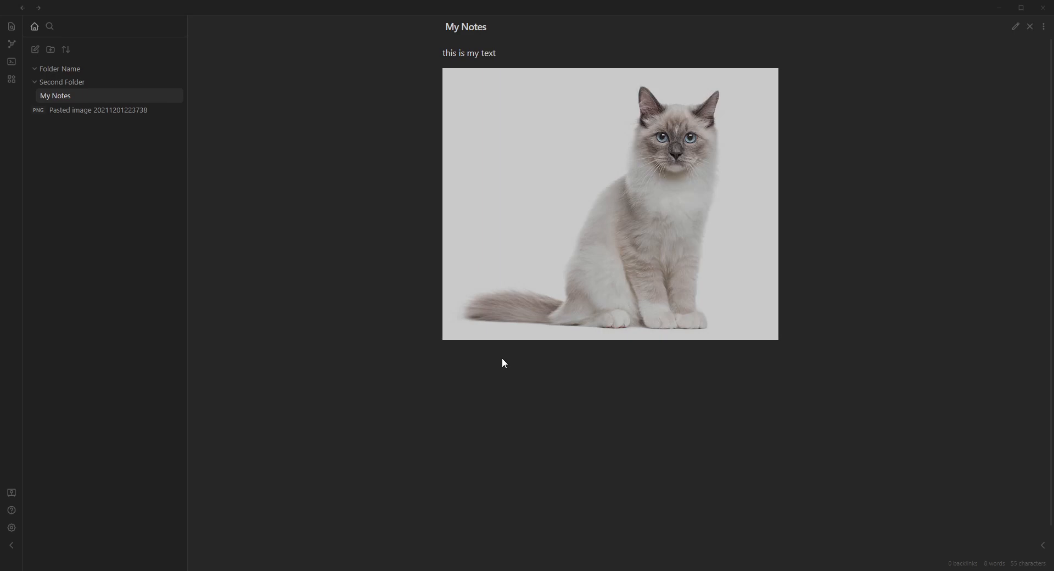
pyautogui.click(1015, 27)
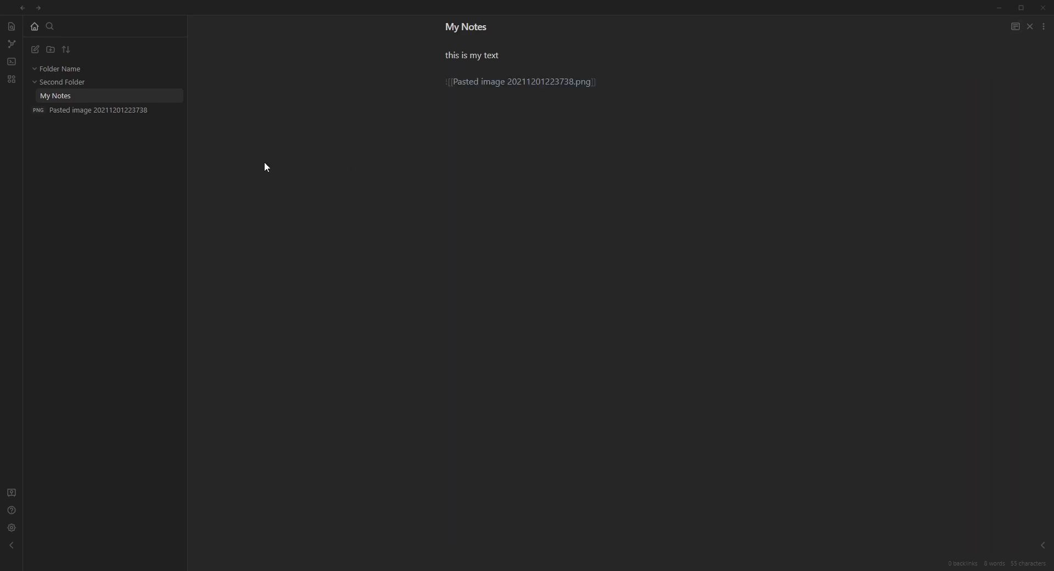
# Step: Create a new note titled "Note 2"
pyautogui.click(35, 49)
pyautogui.click(496, 24)
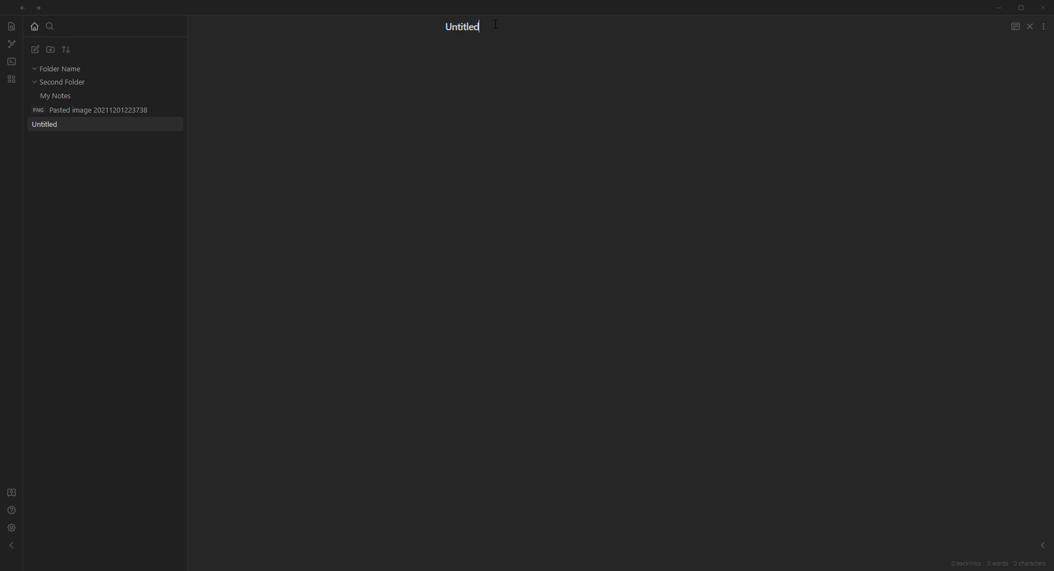
pyautogui.hotkey('ctrl', 'a')
pyautogui.write('Note 2')
pyautogui.press('Return')
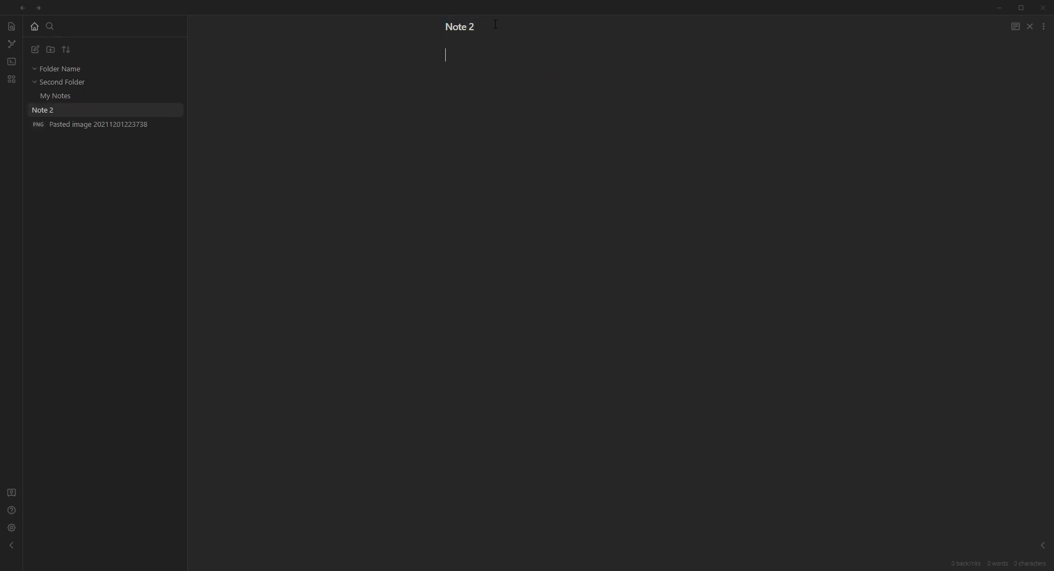
# Step: Insert an internal link to Note 2 below the image in My Notes
pyautogui.click(53, 96)
pyautogui.press('Return')
pyautogui.press('Return')
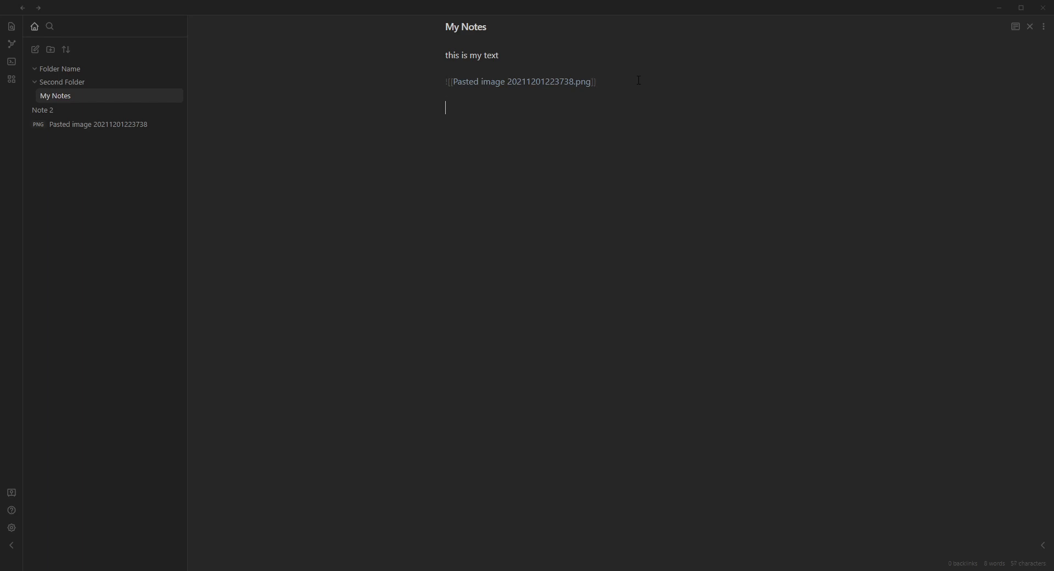
pyautogui.write('[[')
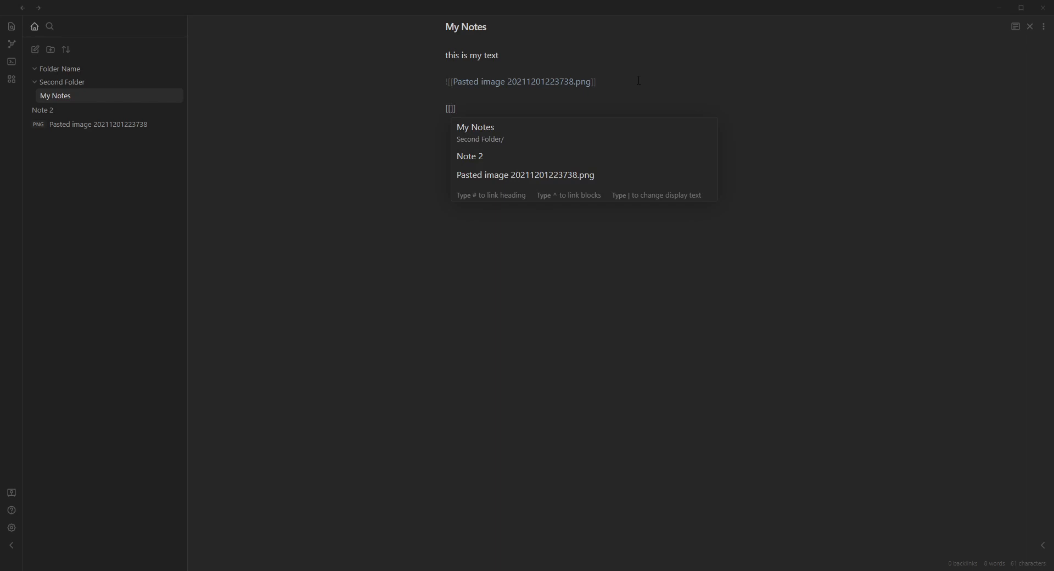
pyautogui.write('Note')
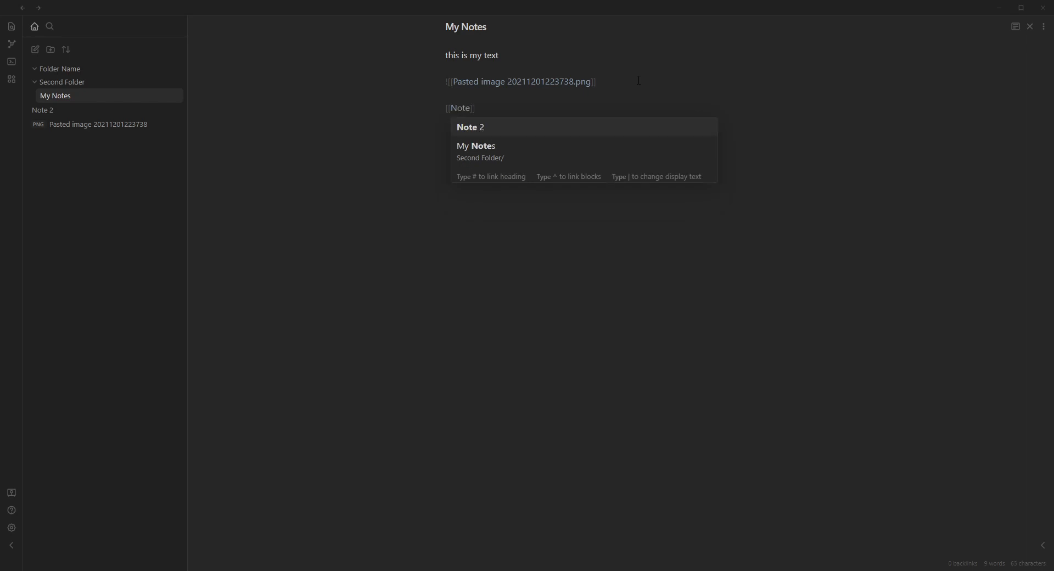
pyautogui.click(480, 129)
pyautogui.press('Return')
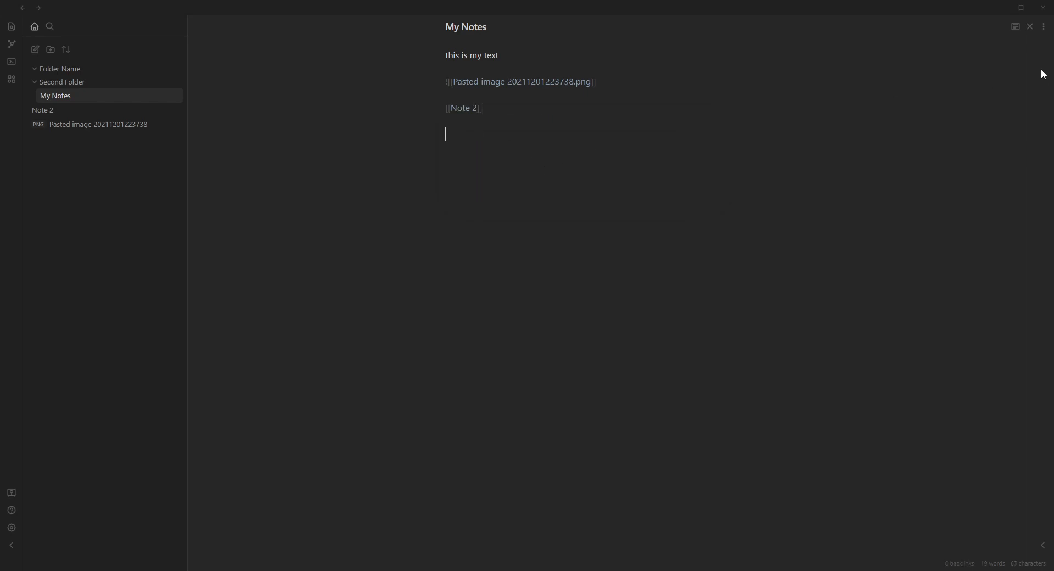
# Step: Follow the Note 2 link from the My Notes preview and insert a link back to My Notes in Note 2
pyautogui.click(1016, 26)
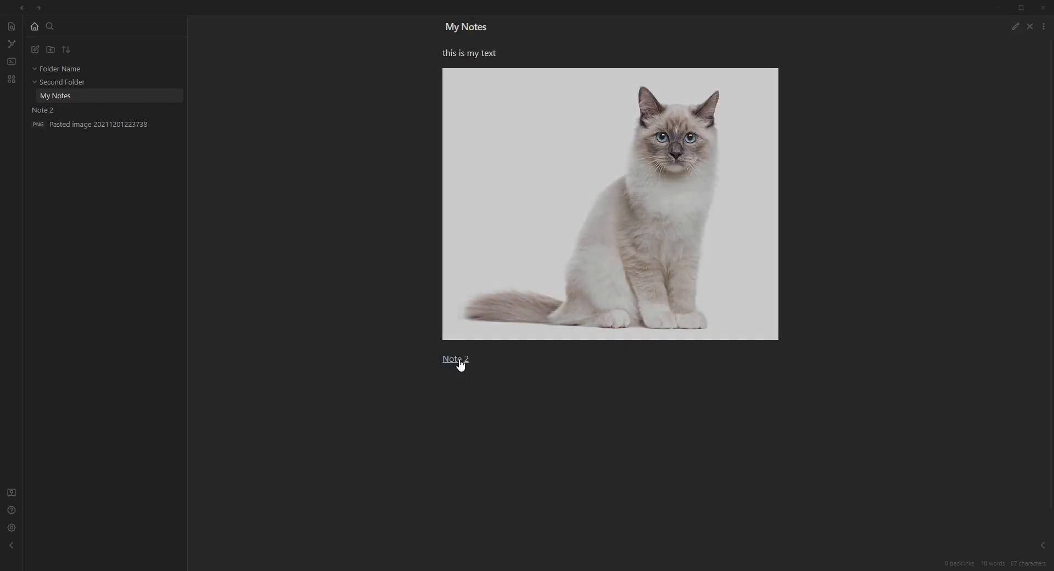
pyautogui.click(461, 360)
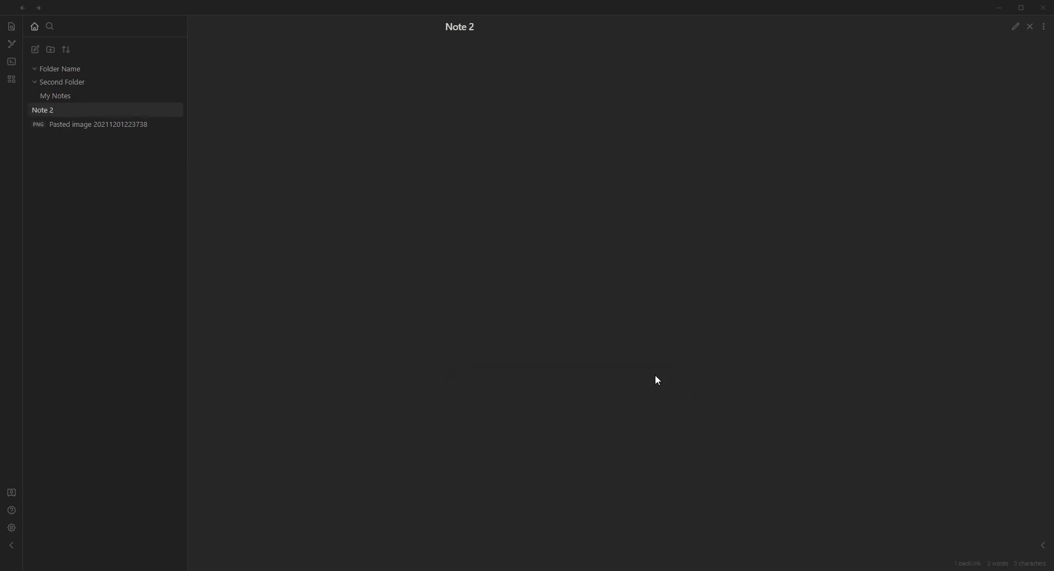
pyautogui.click(1015, 27)
pyautogui.write('[[Note')
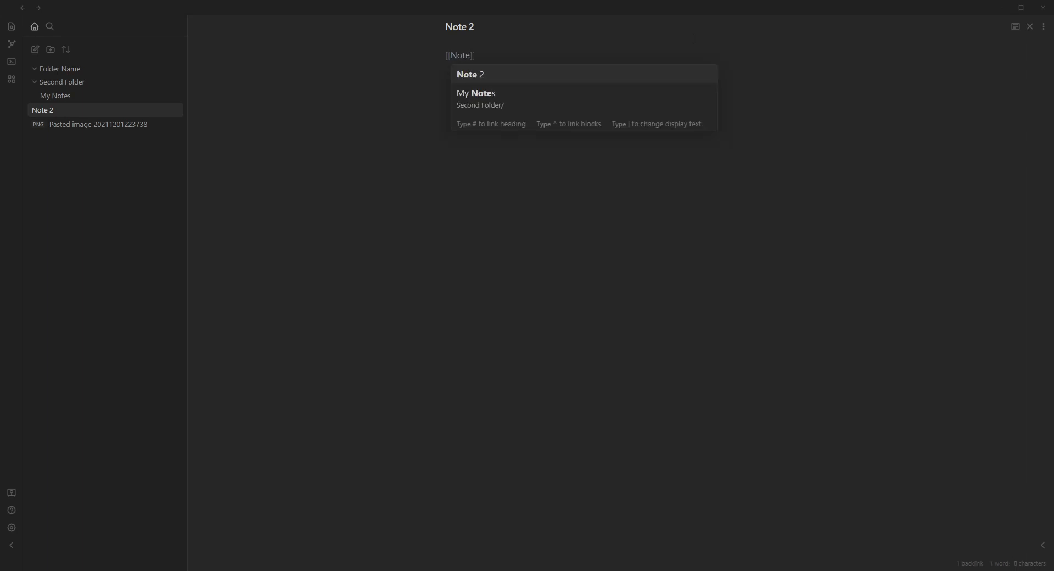
pyautogui.click(515, 104)
# Step: Preview Note 2 and follow the links back and forth between both notes, viewing the pop-up preview of each link
pyautogui.click(1015, 26)
pyautogui.click(459, 53)
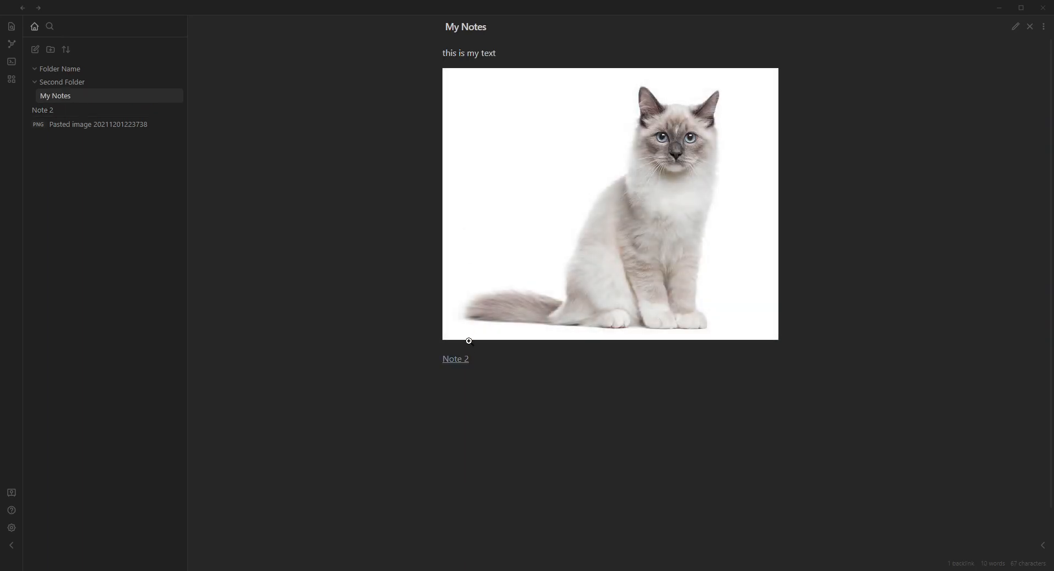
pyautogui.click(458, 359)
pyautogui.click(475, 52)
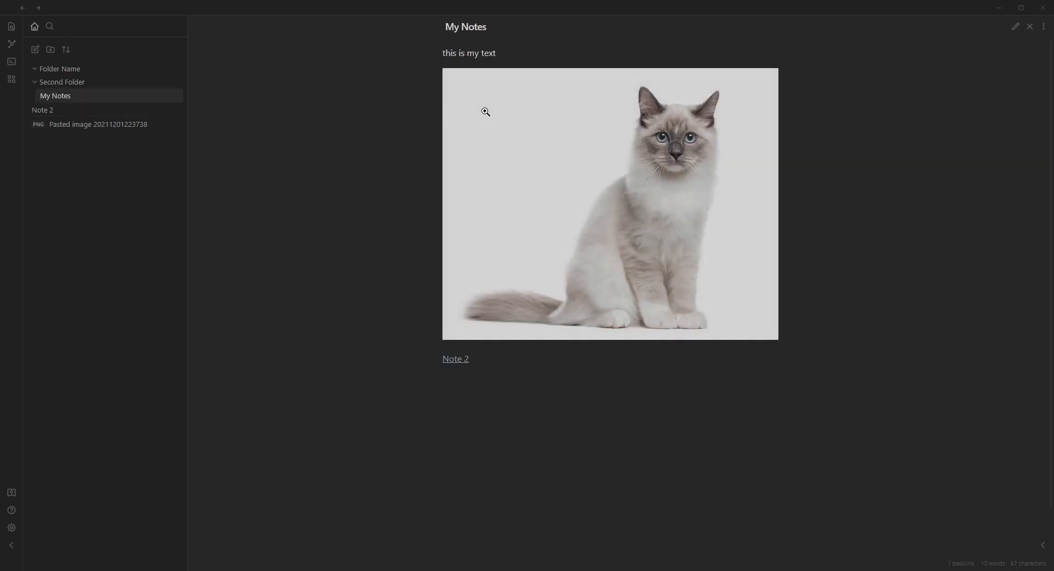
pyautogui.click(466, 360)
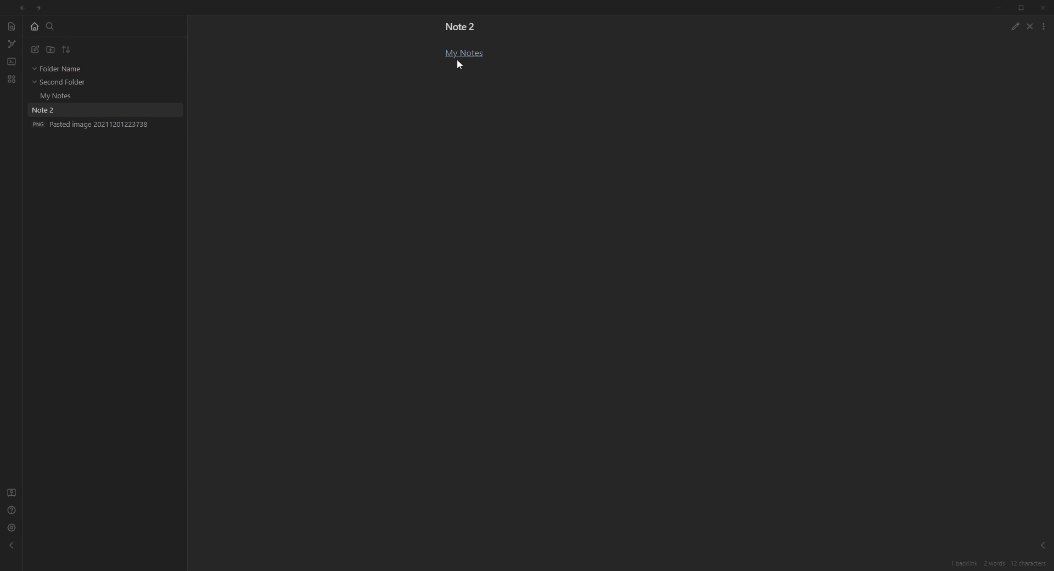
pyautogui.moveTo(462, 58)
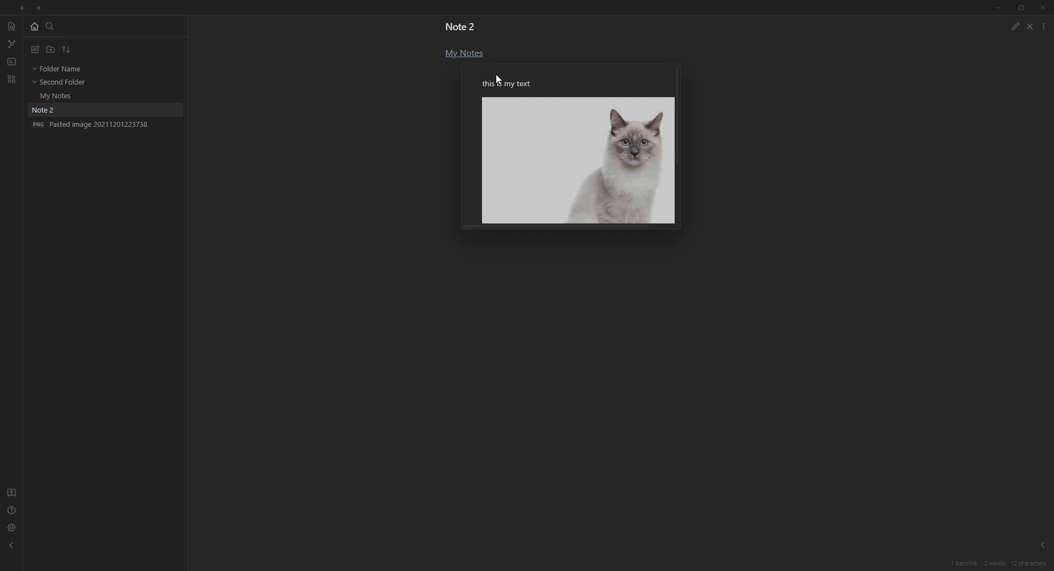
pyautogui.click(462, 55)
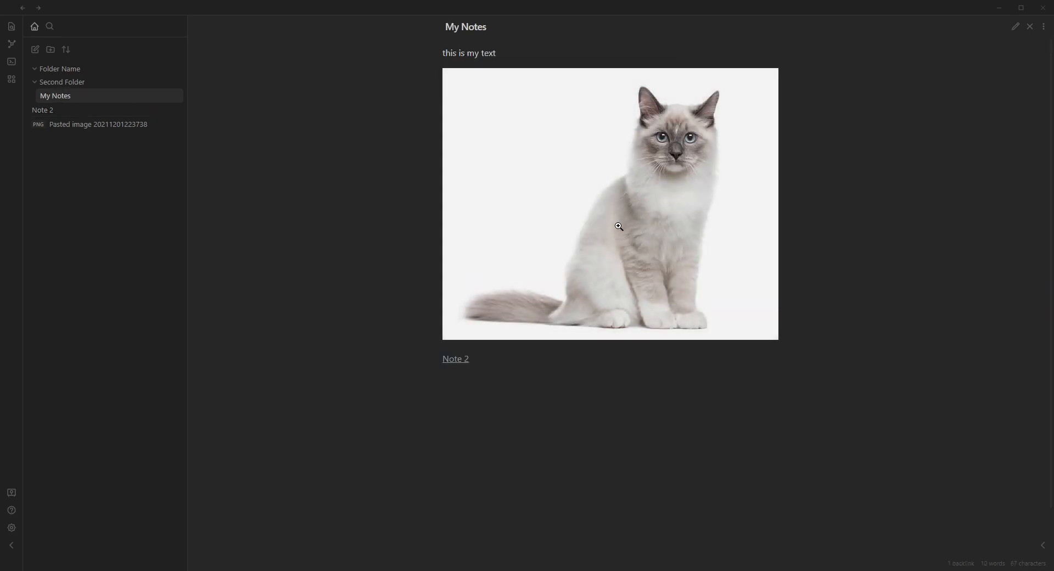
pyautogui.moveTo(452, 367)
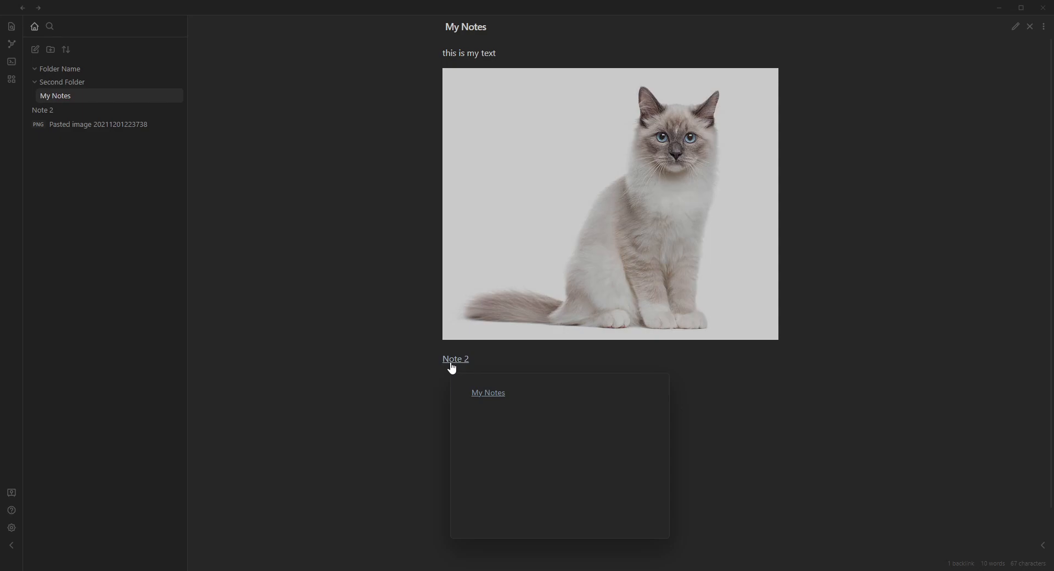
pyautogui.click(453, 360)
pyautogui.click(476, 55)
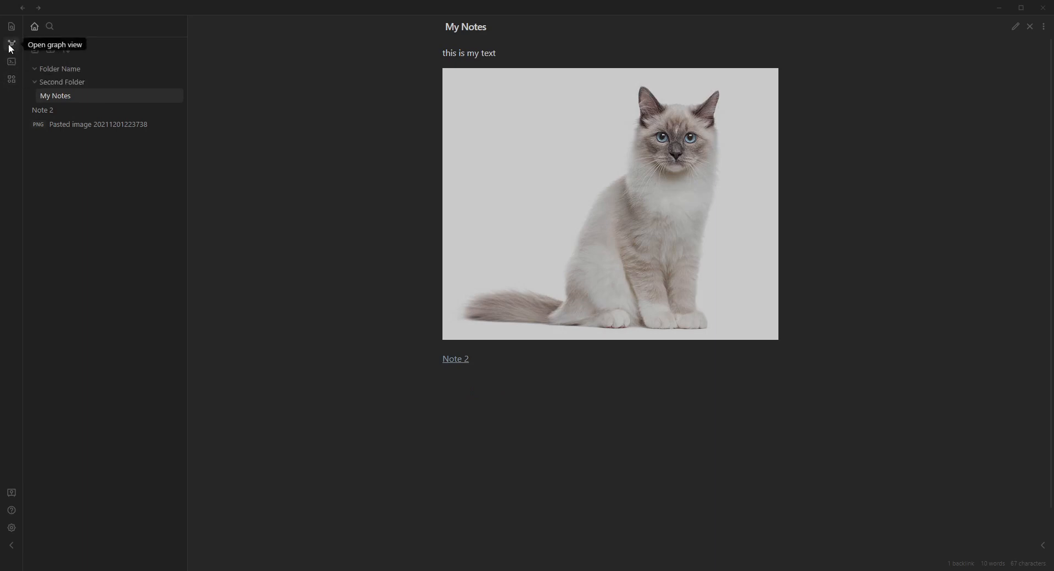
# Step: Open the graph view and move the My Notes and Note 2 nodes around to examine their connection
pyautogui.click(12, 44)
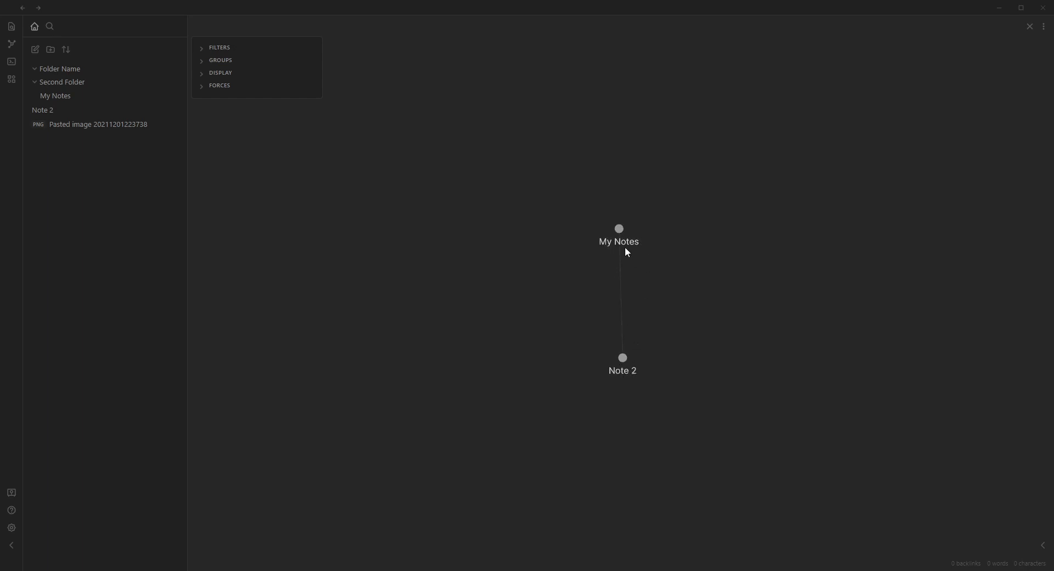
pyautogui.moveTo(620, 229); pyautogui.dragTo(415, 179)
pyautogui.moveTo(587, 332); pyautogui.dragTo(501, 176)
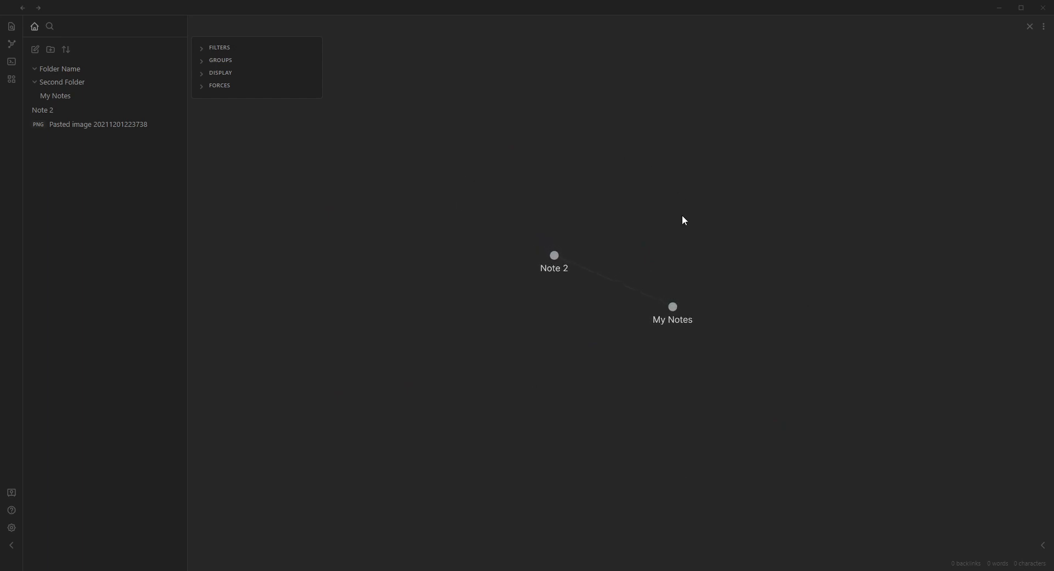
# Step: Collapse Folder Name, then examine the linked mentions of My Notes and Note 2
pyautogui.click(61, 68)
pyautogui.click(62, 96)
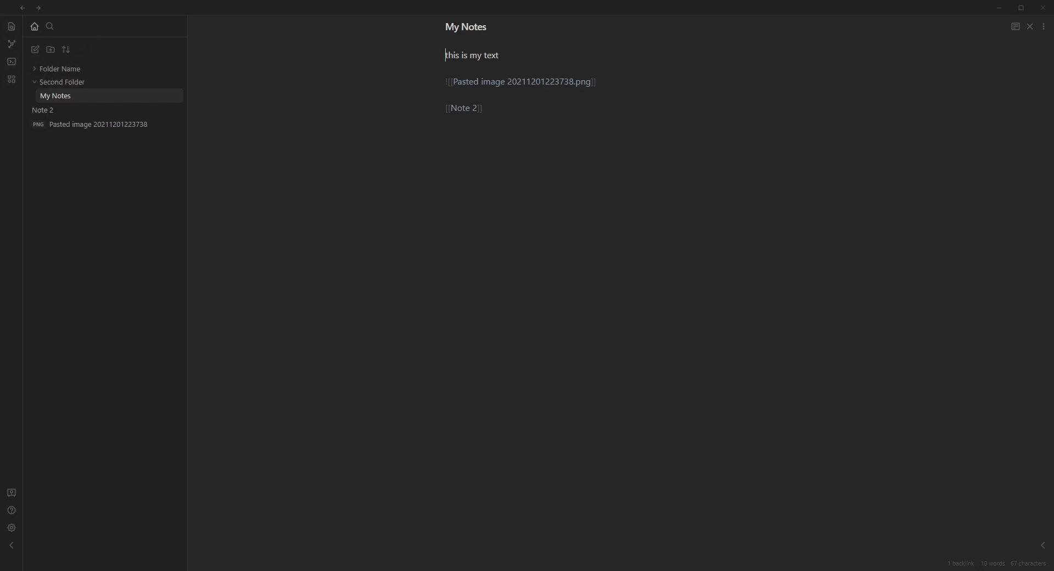
pyautogui.click(1042, 545)
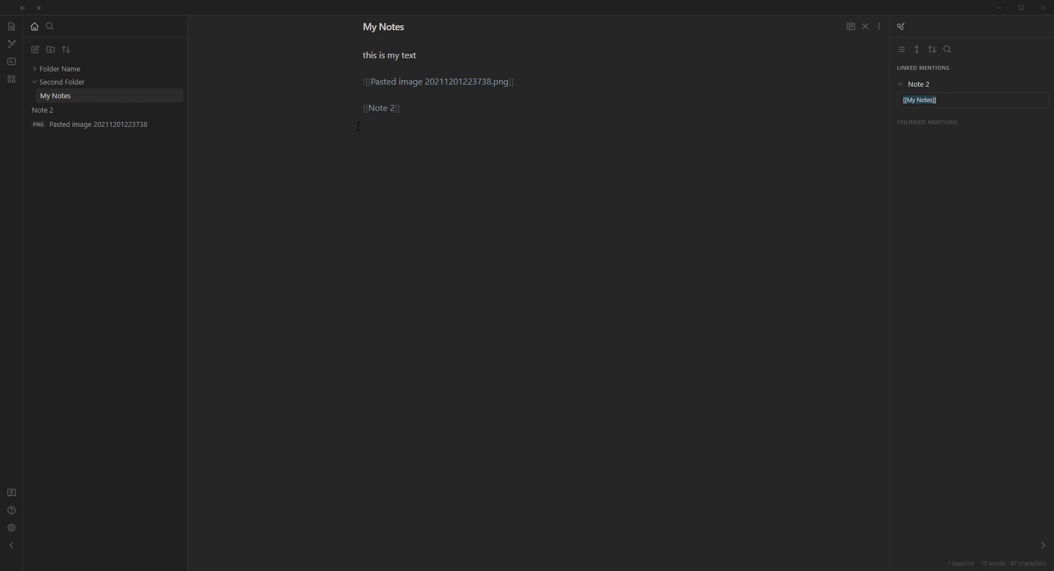
pyautogui.click(42, 113)
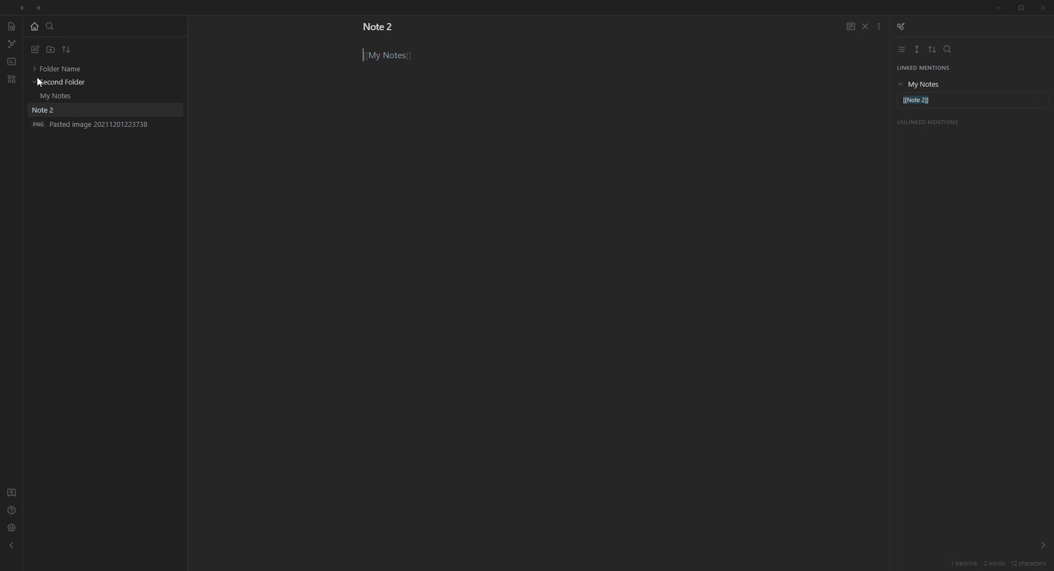
# Step: Search the vault for "Note 2", review the matches, and clear the search
pyautogui.click(50, 26)
pyautogui.write('No')
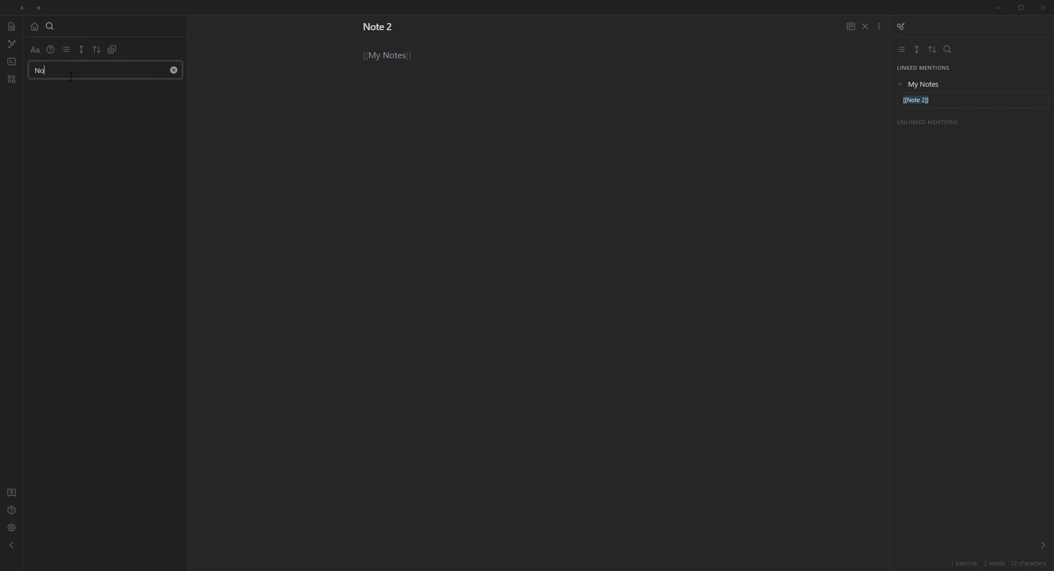
pyautogui.write('te 2')
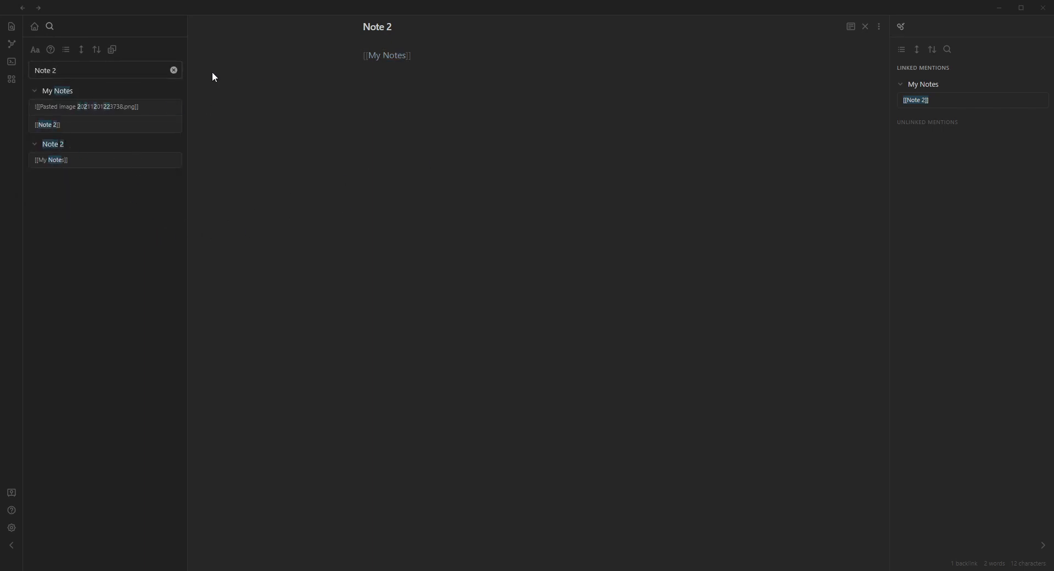
pyautogui.click(173, 70)
pyautogui.click(395, 139)
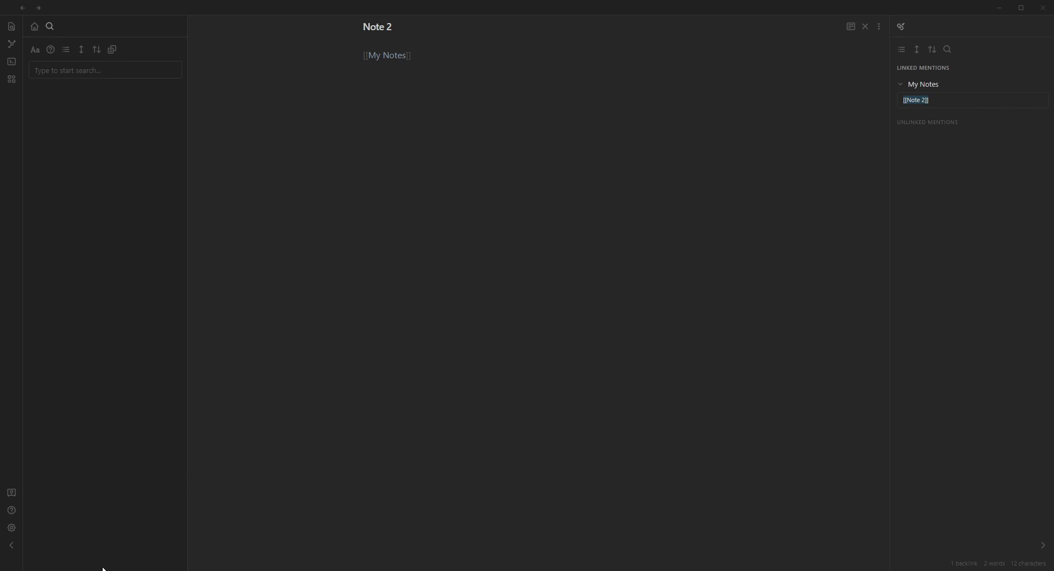
# Step: Enable the Tag pane, Daily notes and Templates core plugins in the settings, and review the remaining core plugins
pyautogui.click(11, 528)
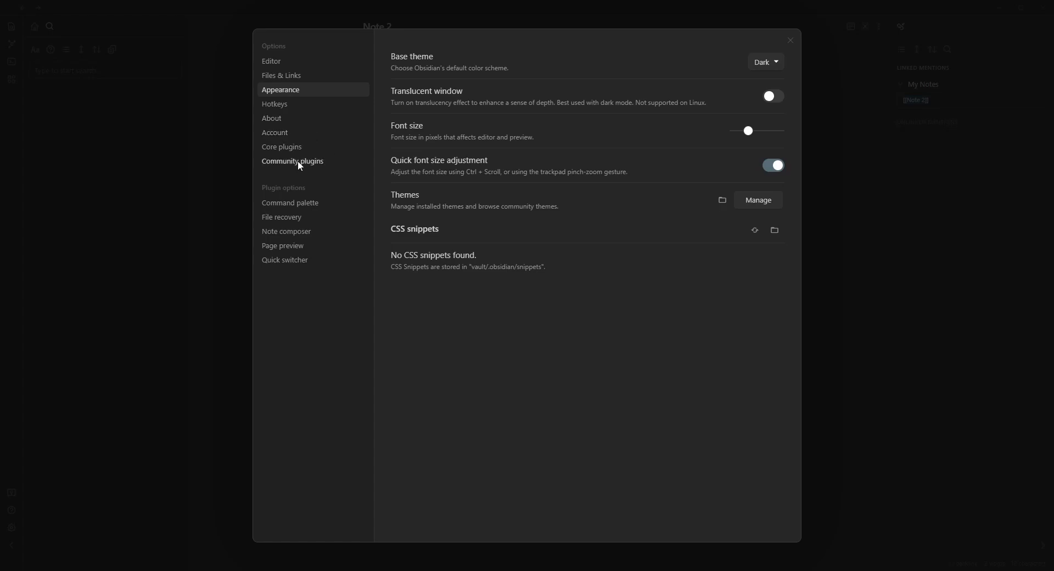
pyautogui.click(279, 149)
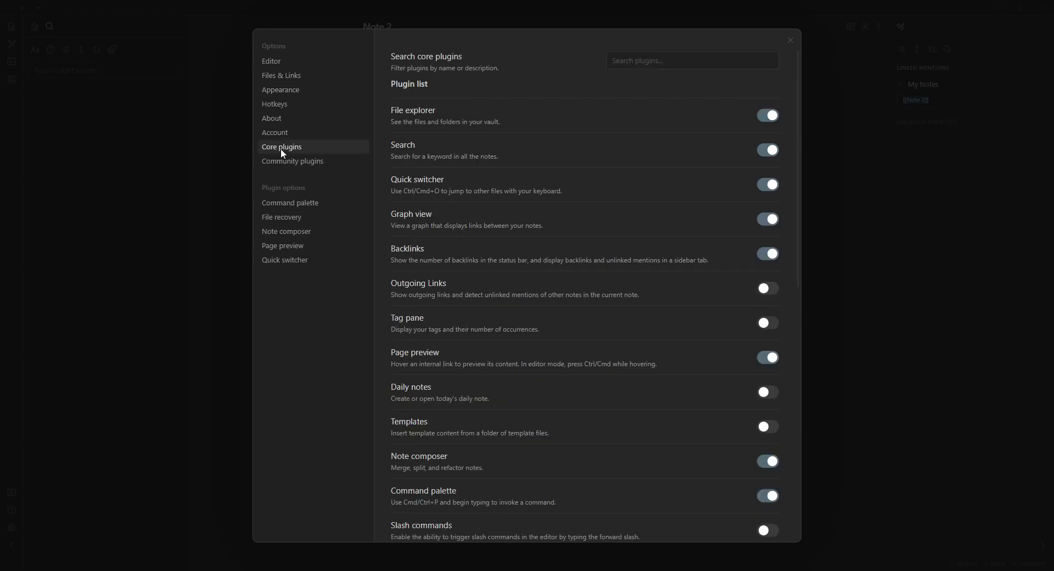
pyautogui.moveTo(796, 100); pyautogui.dragTo(806, 193)
pyautogui.click(771, 142)
pyautogui.moveTo(799, 216); pyautogui.dragTo(802, 244)
pyautogui.click(767, 170)
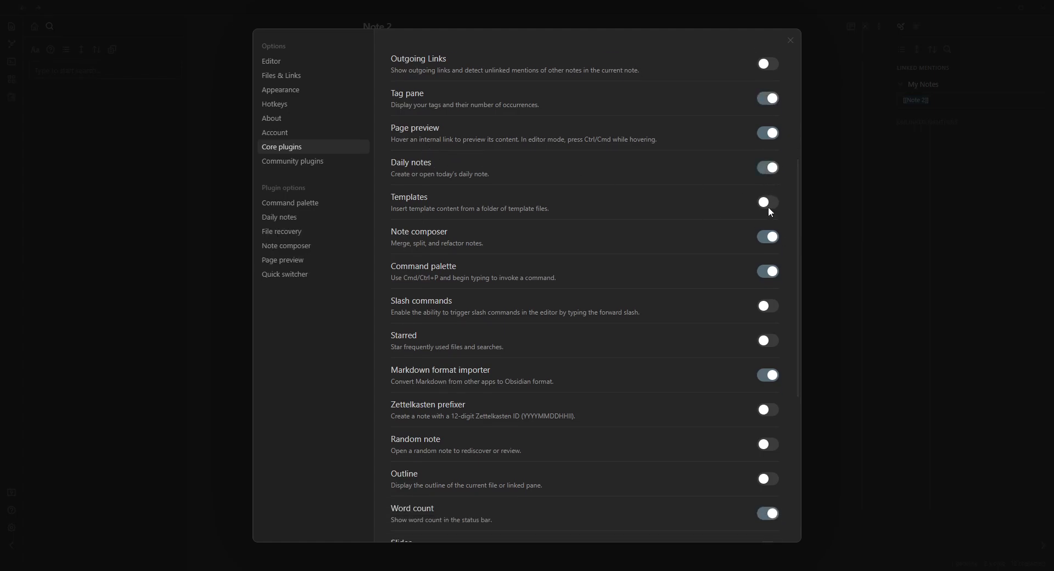
pyautogui.click(769, 203)
pyautogui.scroll(-2, 784, 294)
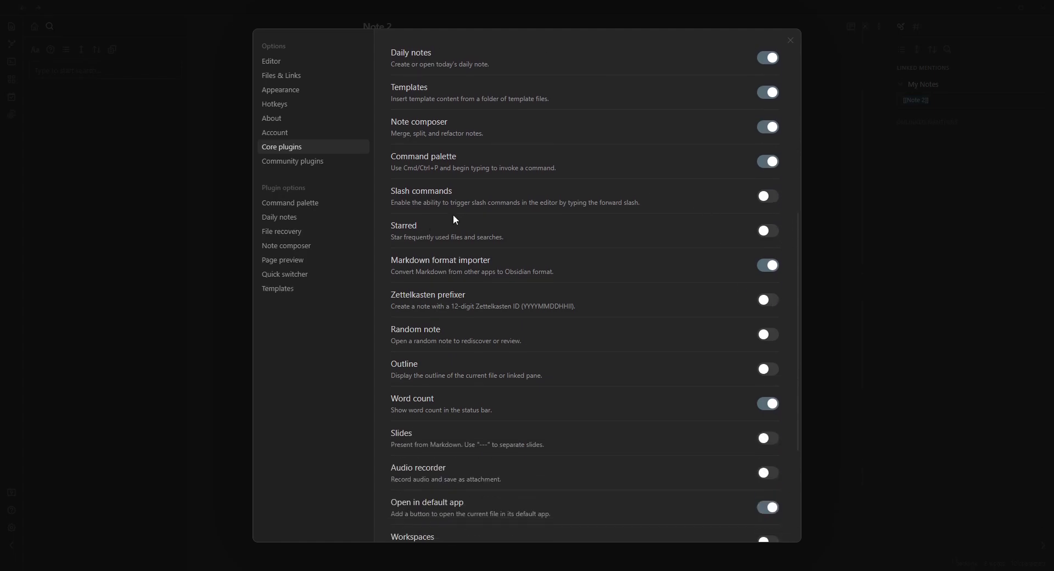
pyautogui.scroll(-1, 645, 365)
pyautogui.scroll(-2, 645, 347)
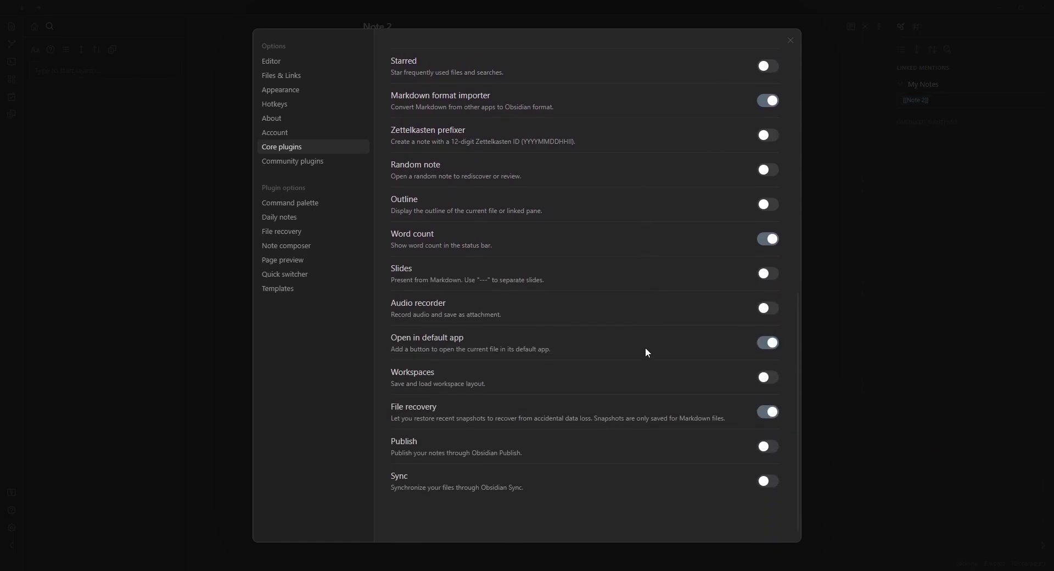
pyautogui.scroll(6, 664, 354)
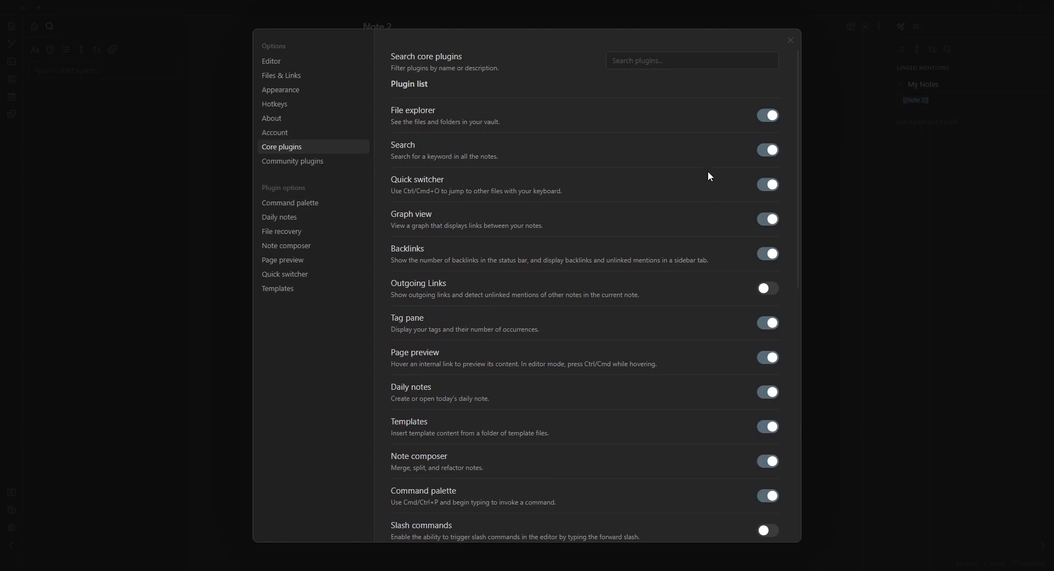
# Step: Turn off Safe mode so that community plugins can be used, accepting the third-party plugin risk
pyautogui.click(285, 161)
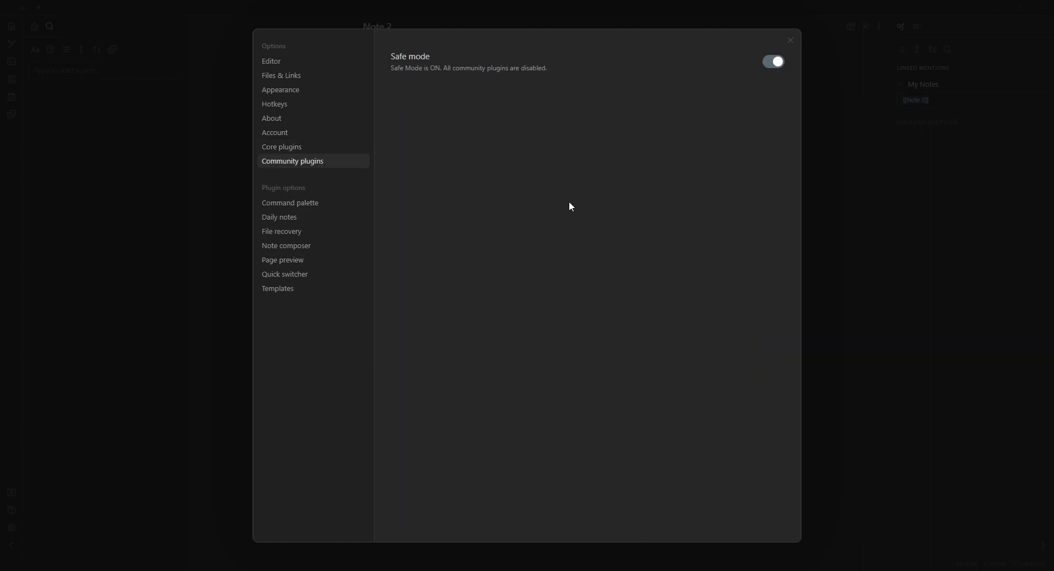
pyautogui.click(772, 61)
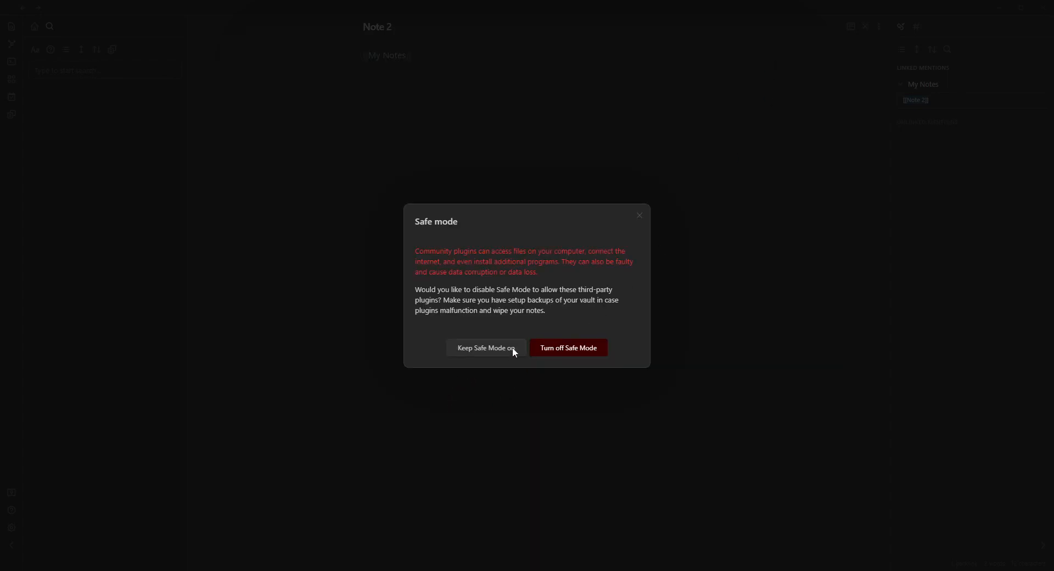
pyautogui.click(582, 352)
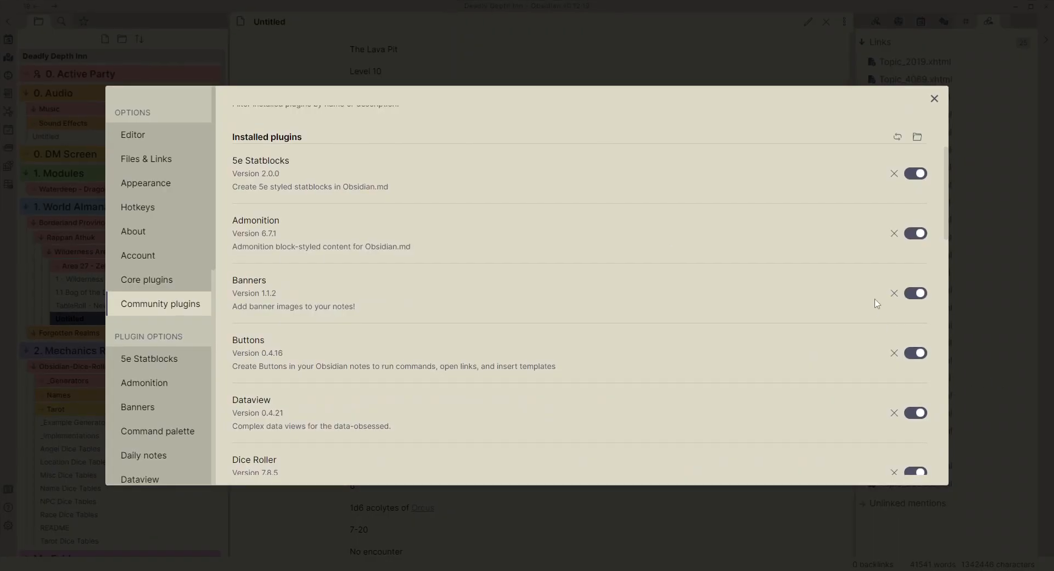
# Step: Examine the installed community plugins and their descriptions in the Deadly Depth Inn vault, from 5e Statblocks through Timelines
pyautogui.scroll(3, 877, 302)
pyautogui.moveTo(947, 156); pyautogui.dragTo(965, 204)
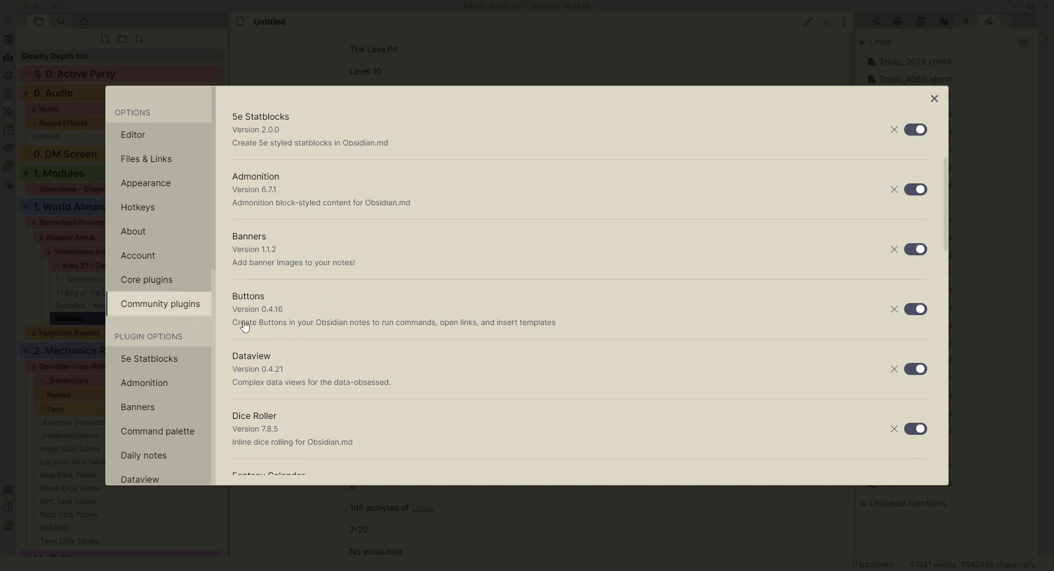
pyautogui.scroll(-1, 271, 318)
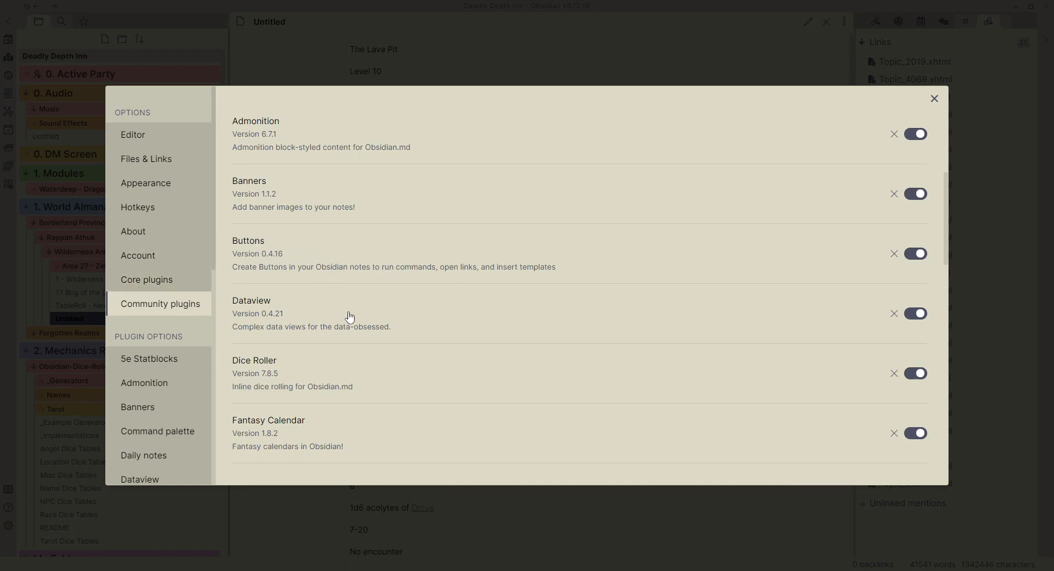
pyautogui.scroll(-1, 344, 312)
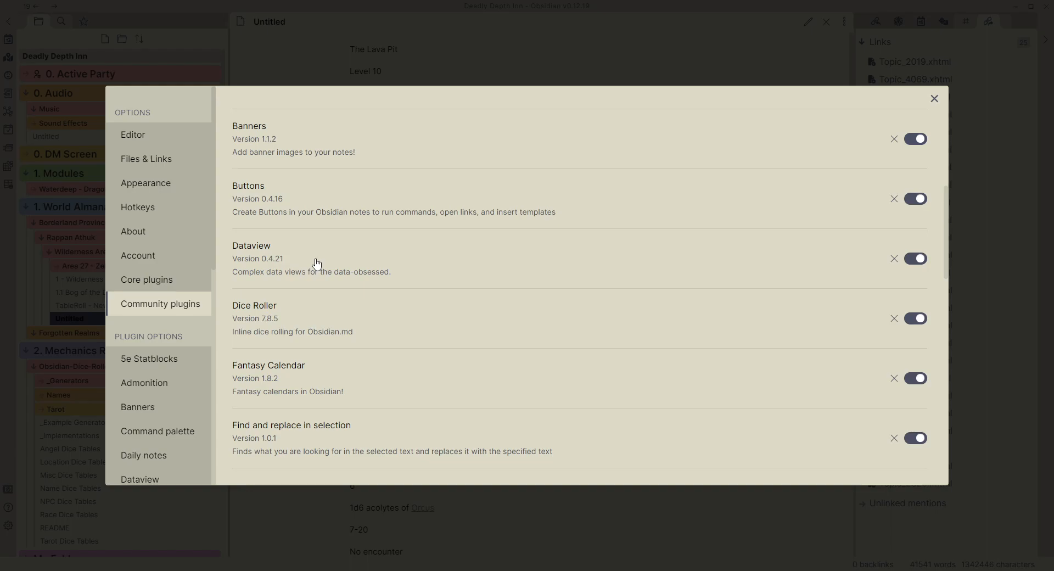
pyautogui.scroll(-1, 472, 255)
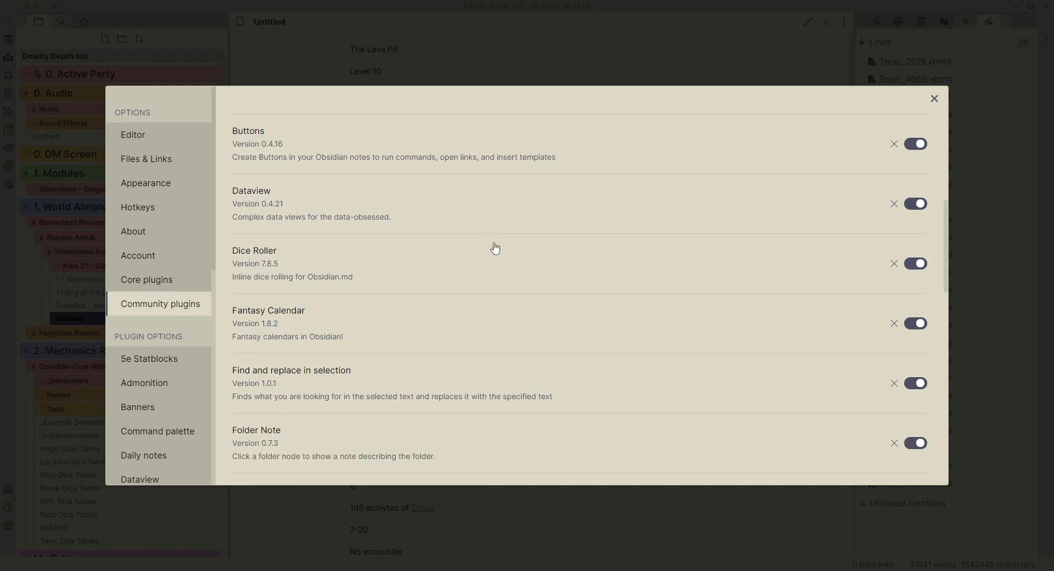
pyautogui.scroll(-1, 365, 270)
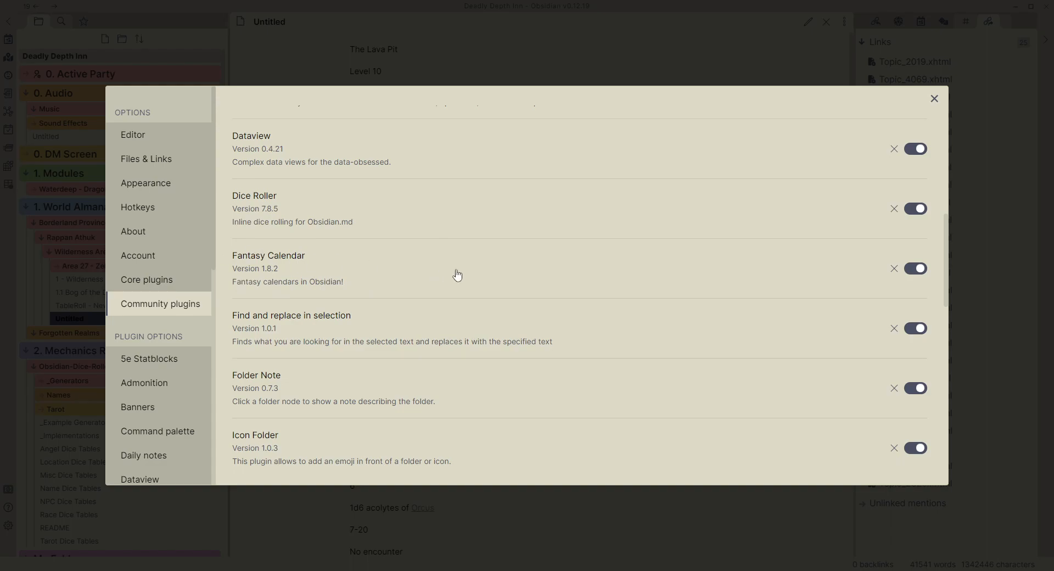
pyautogui.scroll(-2, 467, 274)
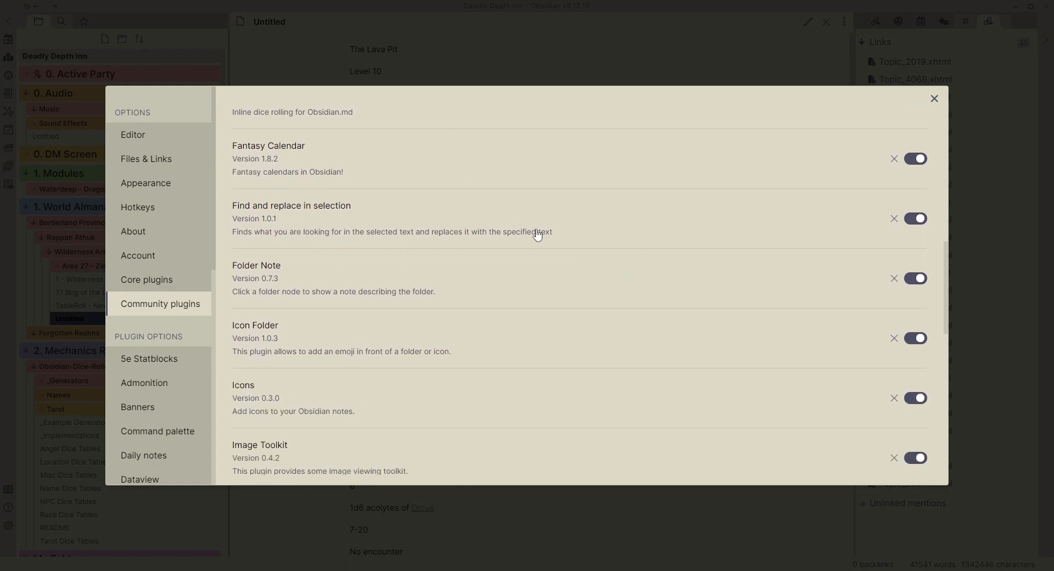
pyautogui.scroll(-2, 565, 249)
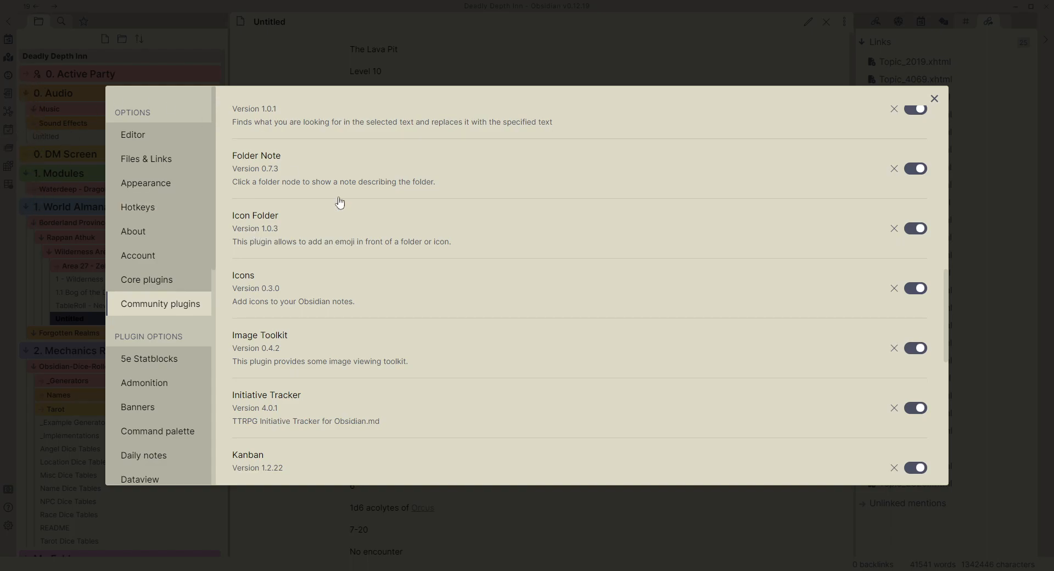
pyautogui.scroll(-1, 240, 260)
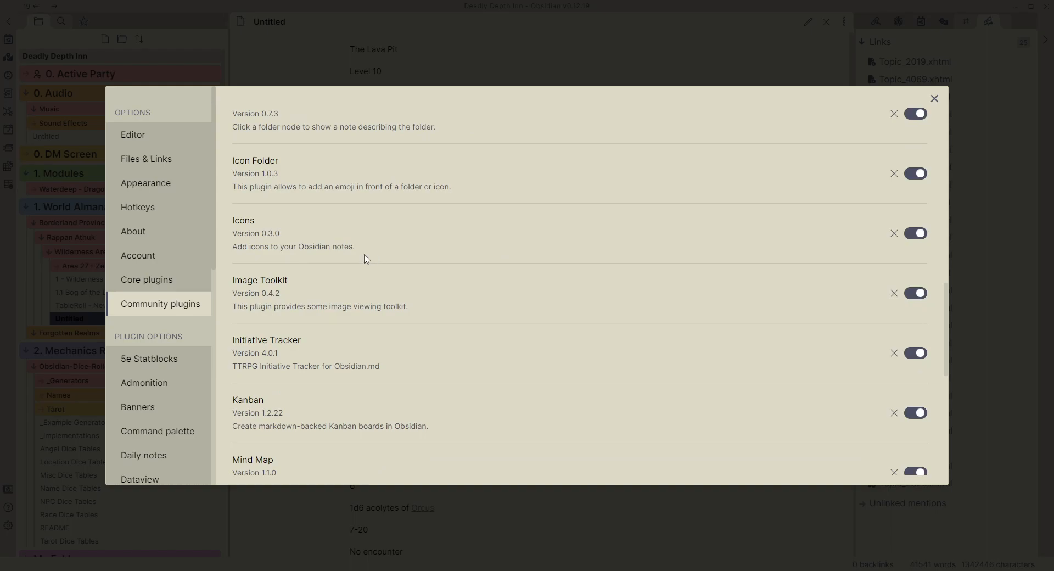
pyautogui.scroll(-1, 367, 258)
pyautogui.scroll(-1, 745, 283)
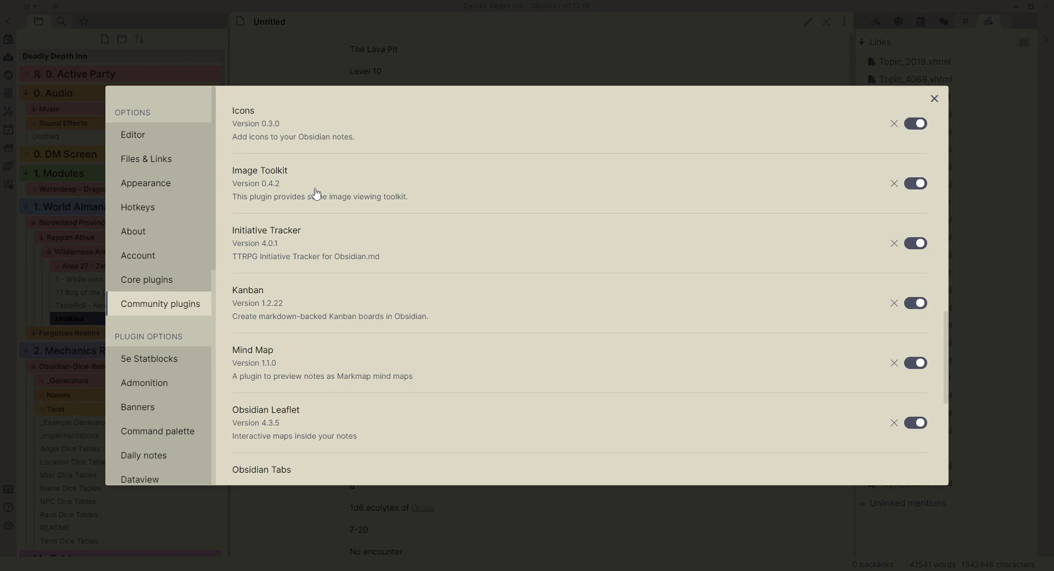
pyautogui.scroll(-2, 316, 192)
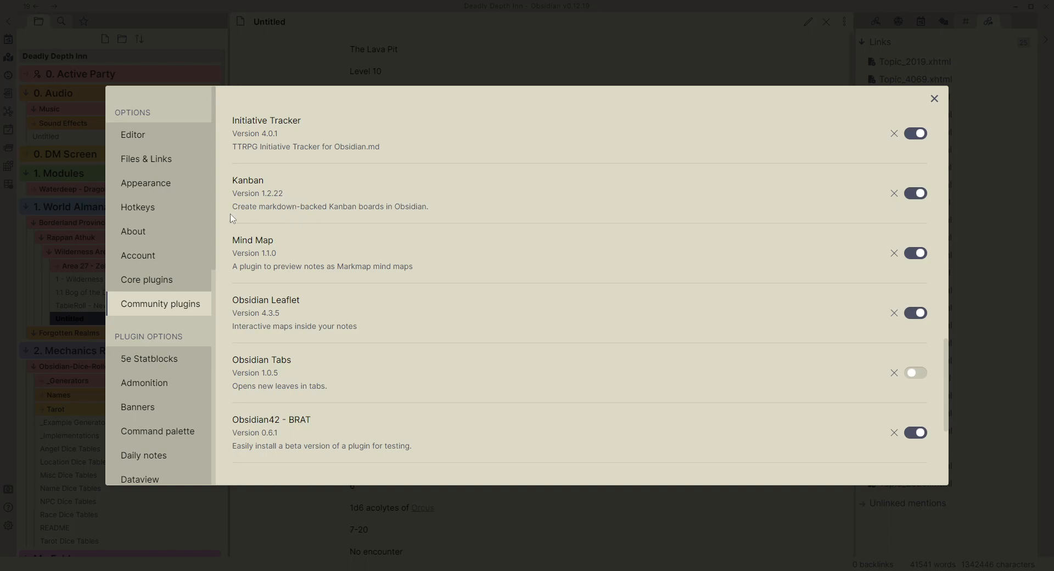
pyautogui.scroll(-1, 270, 206)
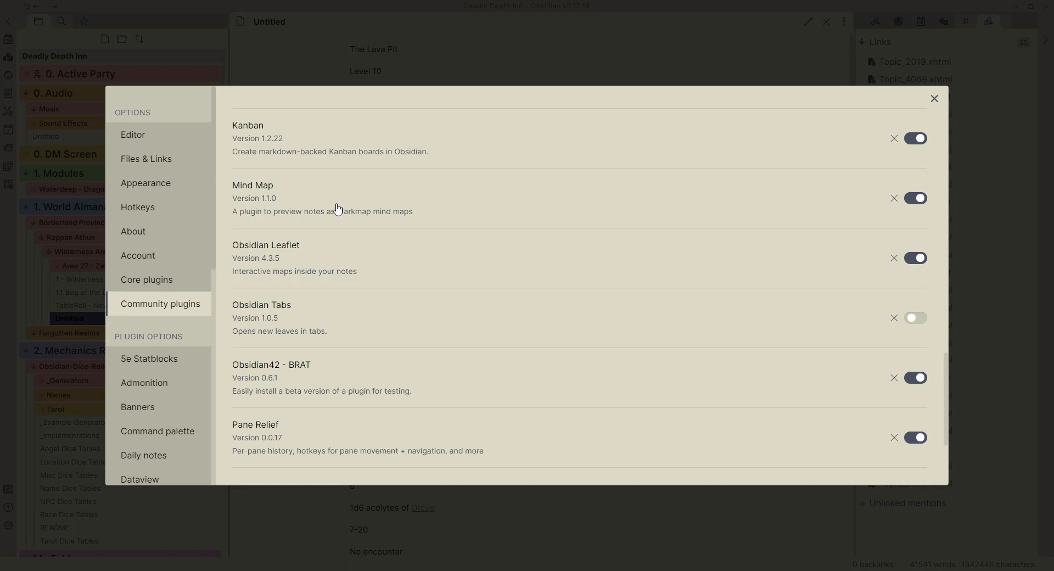
pyautogui.scroll(-2, 336, 209)
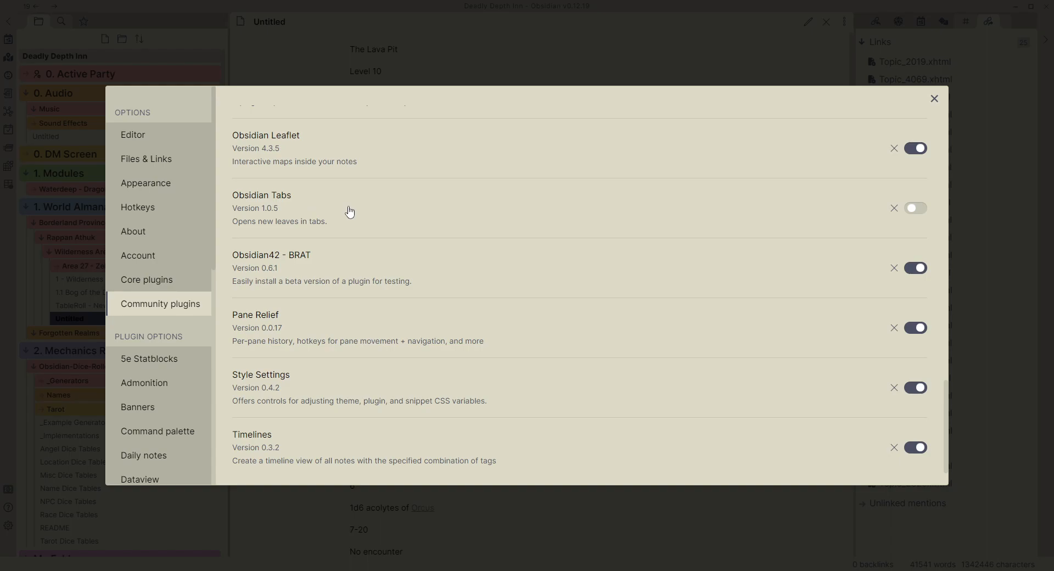
pyautogui.scroll(-1, 439, 236)
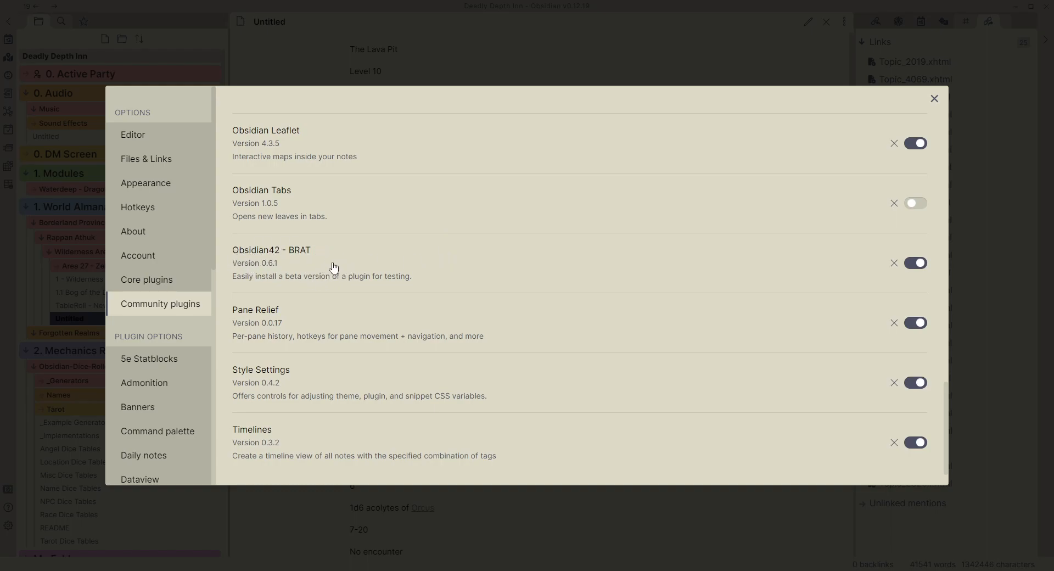
pyautogui.scroll(20, 351, 277)
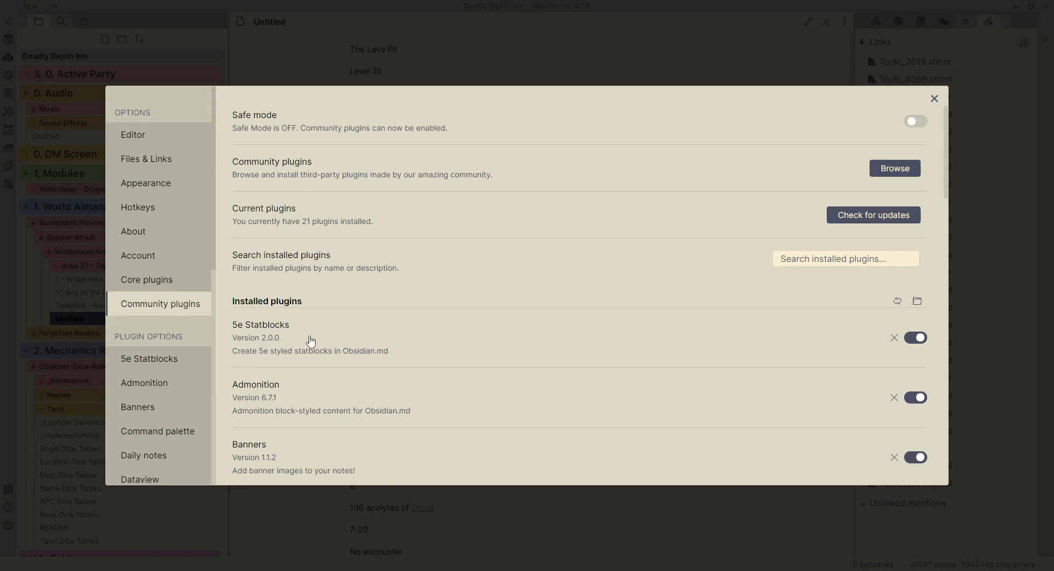
pyautogui.scroll(-1, 332, 326)
pyautogui.scroll(-15, 335, 327)
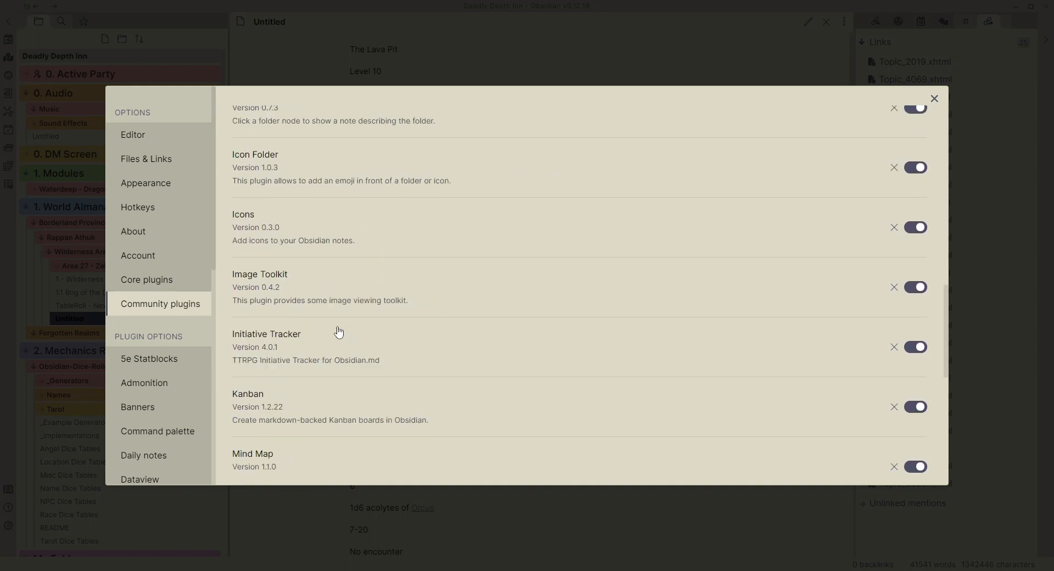
pyautogui.scroll(-2, 360, 242)
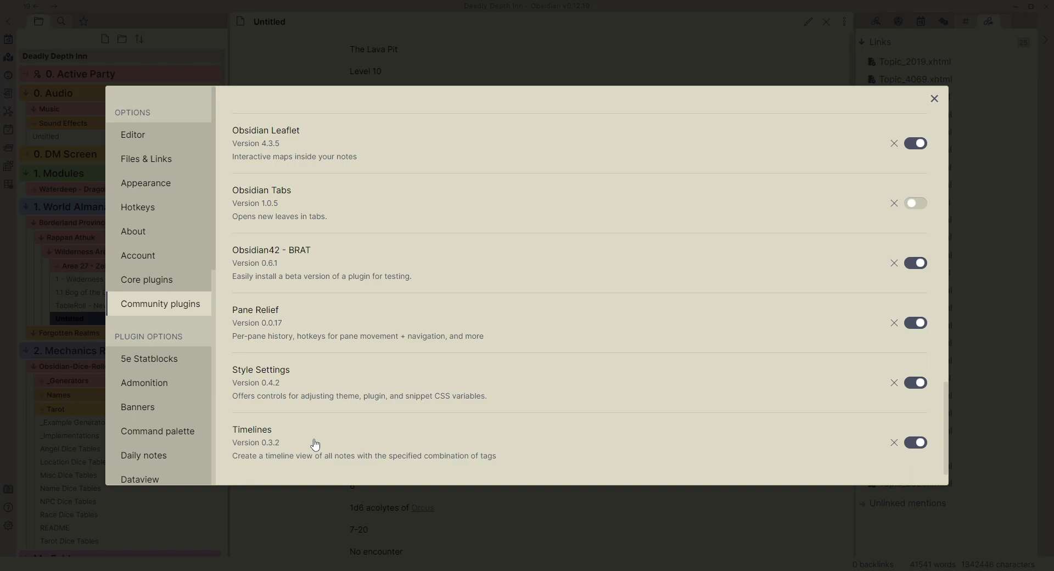
pyautogui.scroll(15, 362, 255)
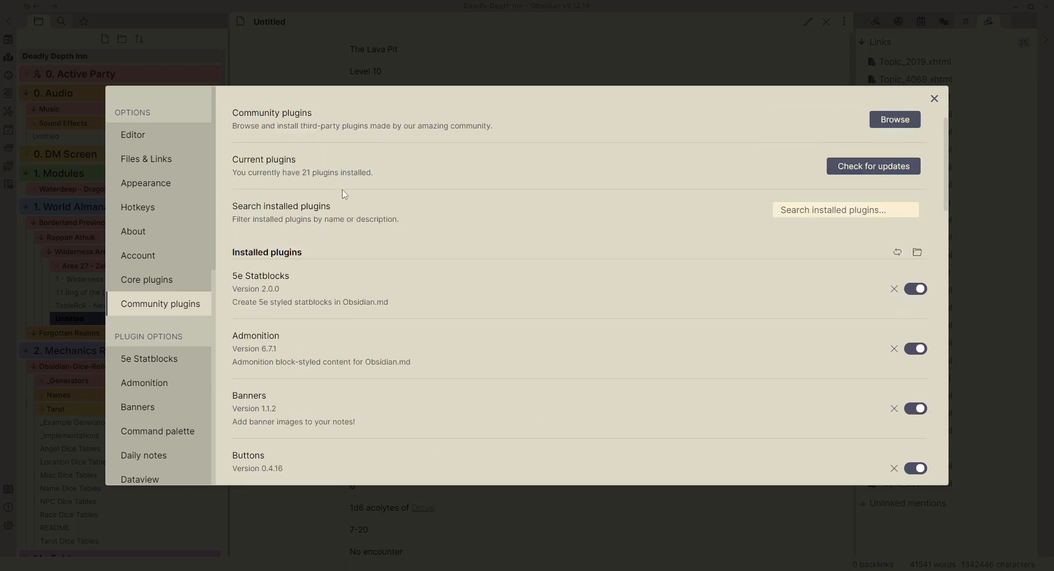
pyautogui.scroll(-15, 348, 289)
pyautogui.scroll(15, 409, 359)
pyautogui.scroll(-1, 426, 349)
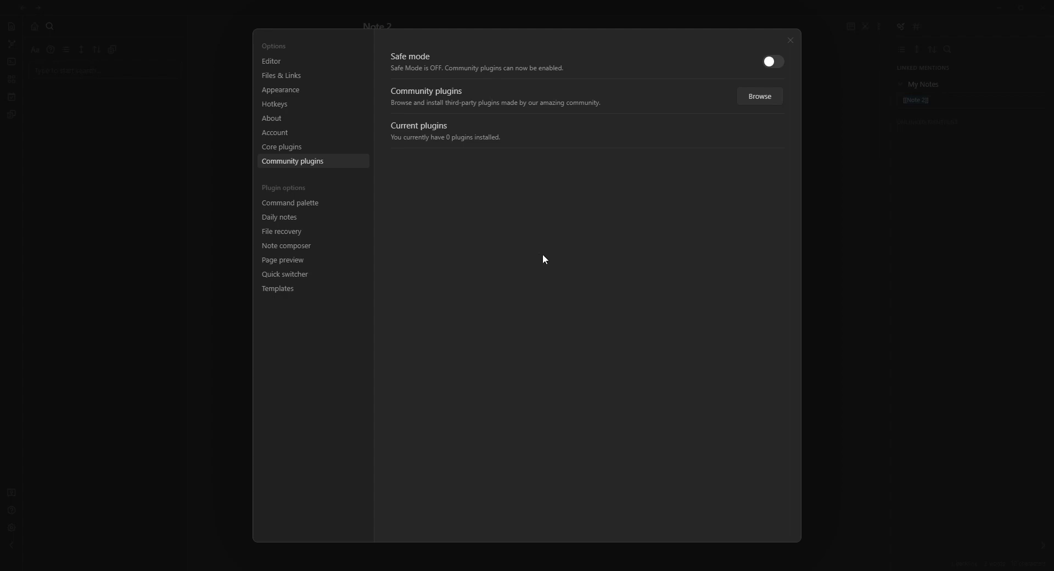
# Step: Search the community plugins for "Admon", open the Admonition plugin's page, and read its usage and options sections
pyautogui.click(756, 103)
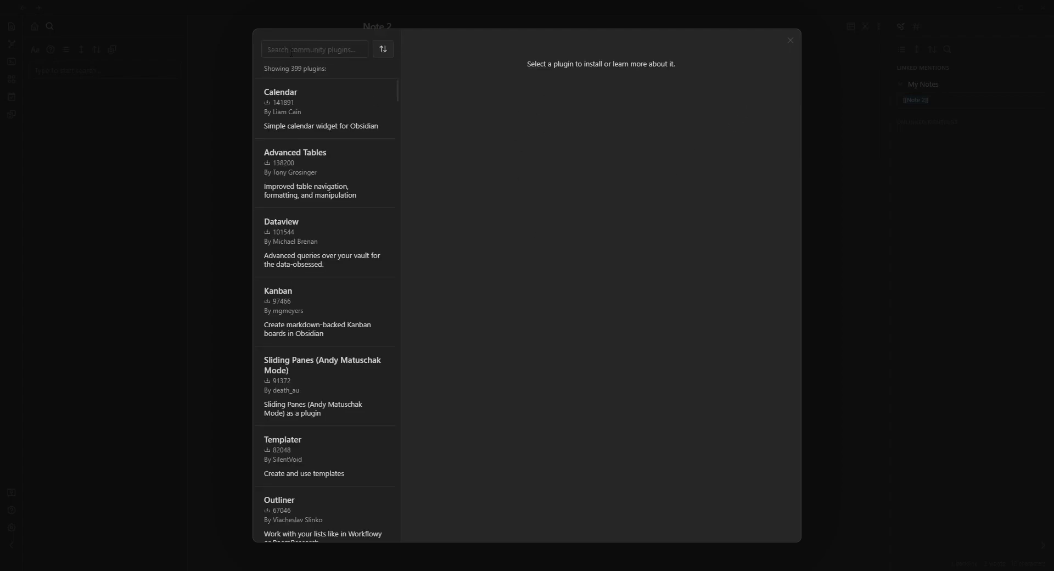
pyautogui.write('Admon')
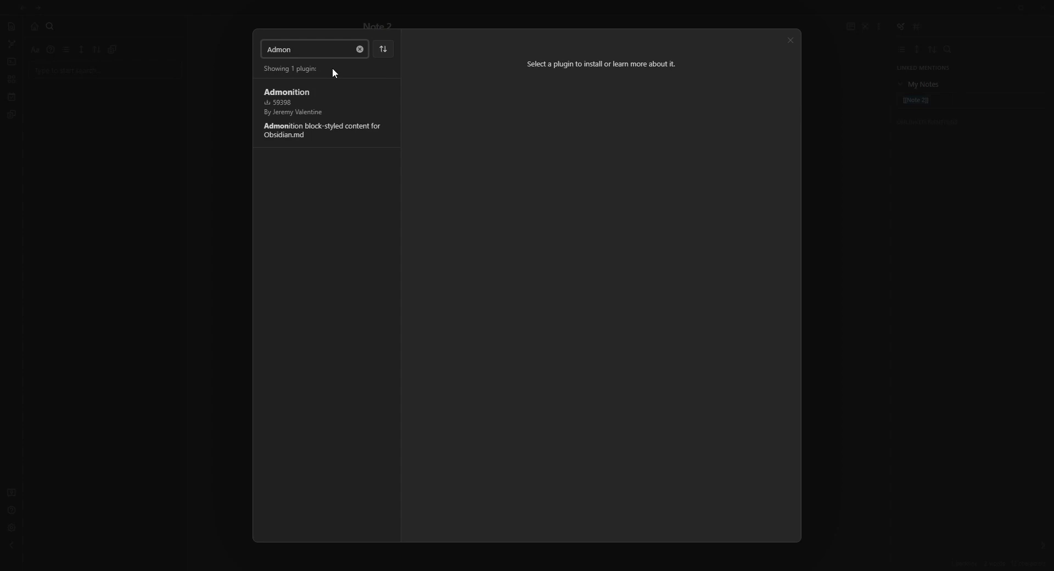
pyautogui.click(294, 96)
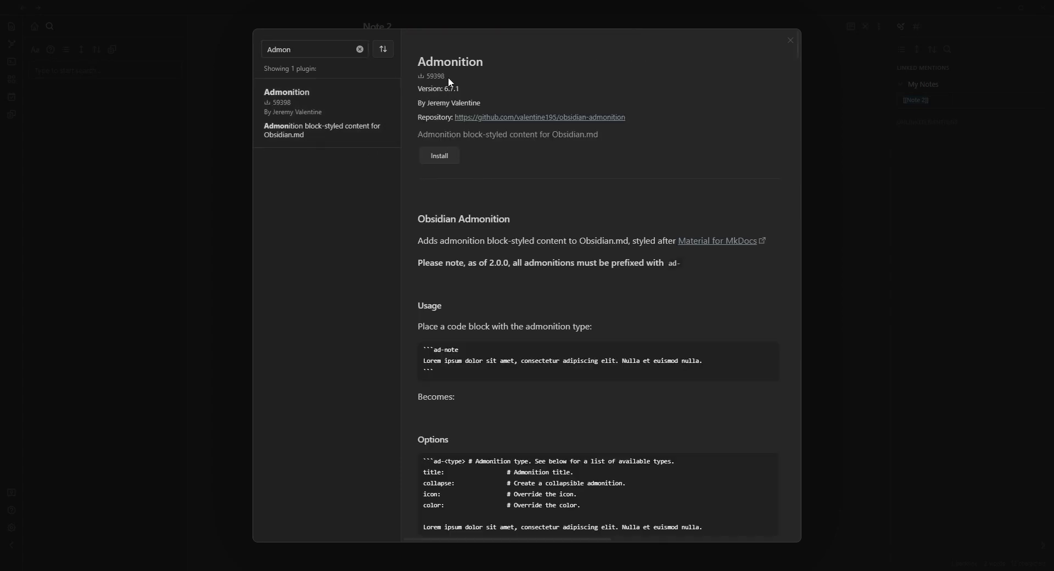
pyautogui.scroll(-5, 611, 226)
pyautogui.scroll(4, 626, 247)
pyautogui.scroll(-2, 766, 186)
pyautogui.scroll(-3, 771, 204)
pyautogui.scroll(4, 782, 244)
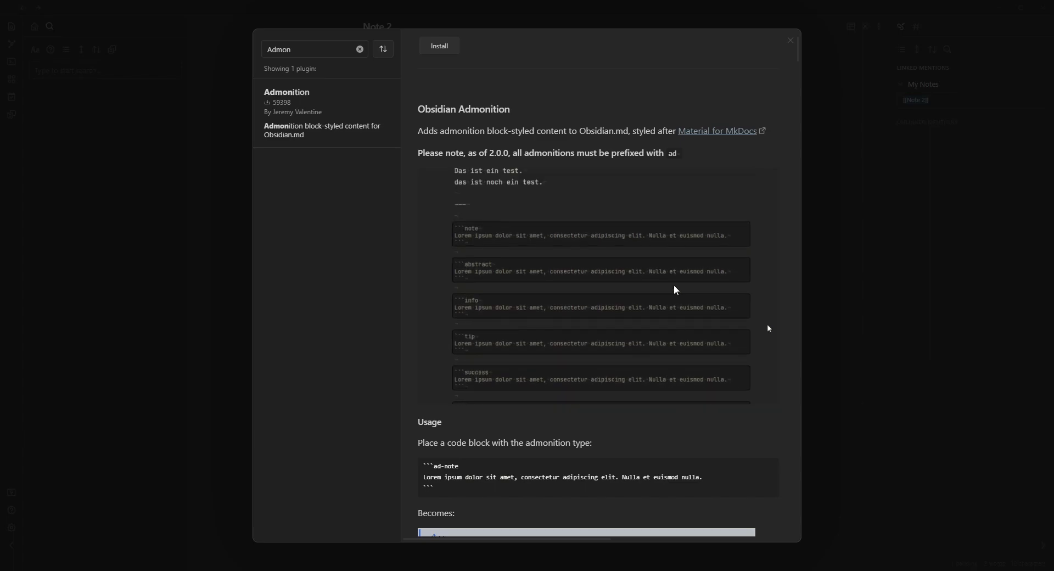
pyautogui.scroll(-5, 653, 247)
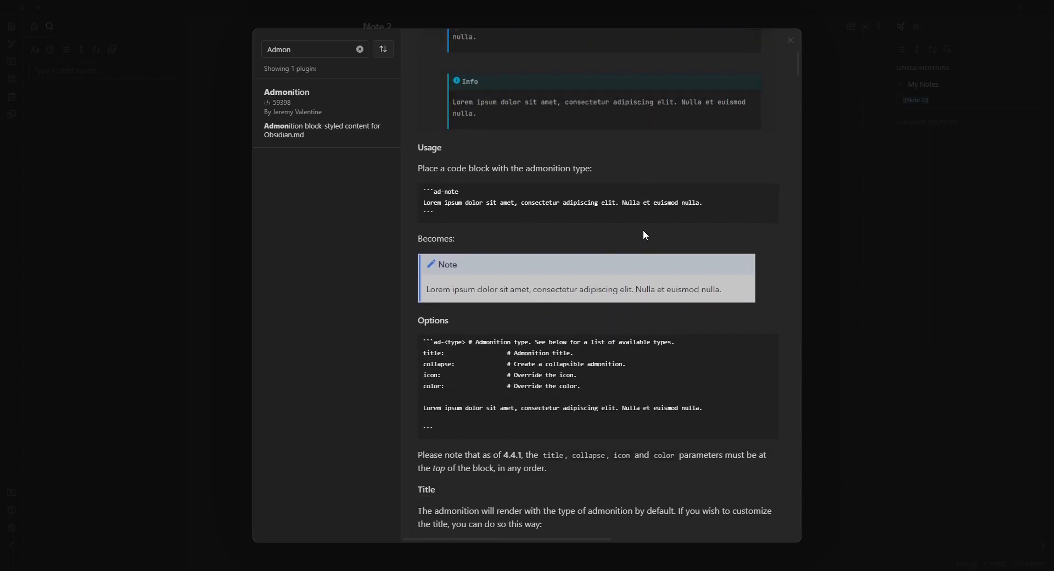
# Step: Read the Admonition page's title, collapsible, icon and nesting sections, and review the rendered examples at its beginning
pyautogui.scroll(-4, 647, 239)
pyautogui.scroll(-4, 571, 244)
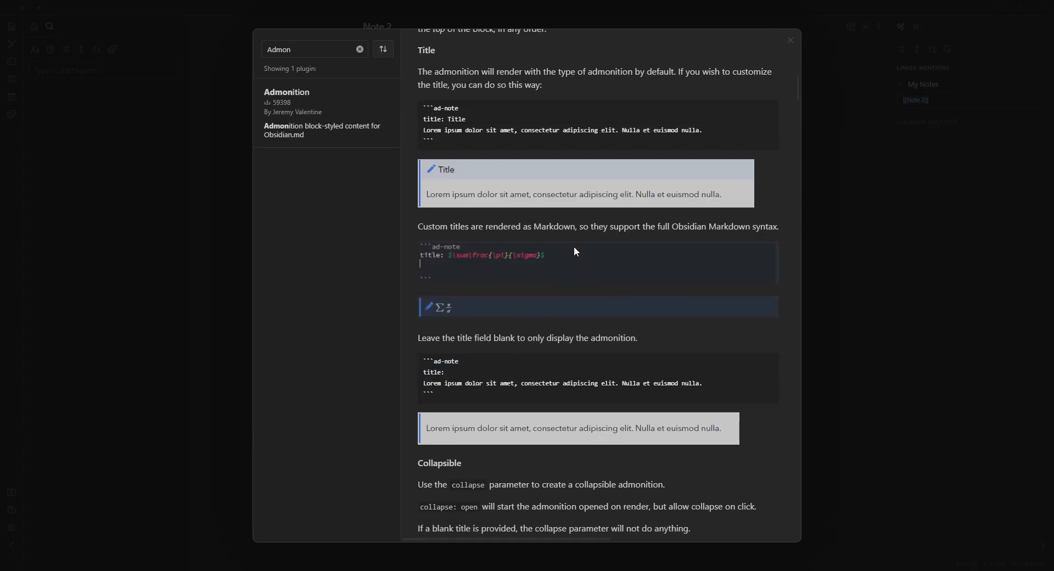
pyautogui.scroll(-5, 549, 266)
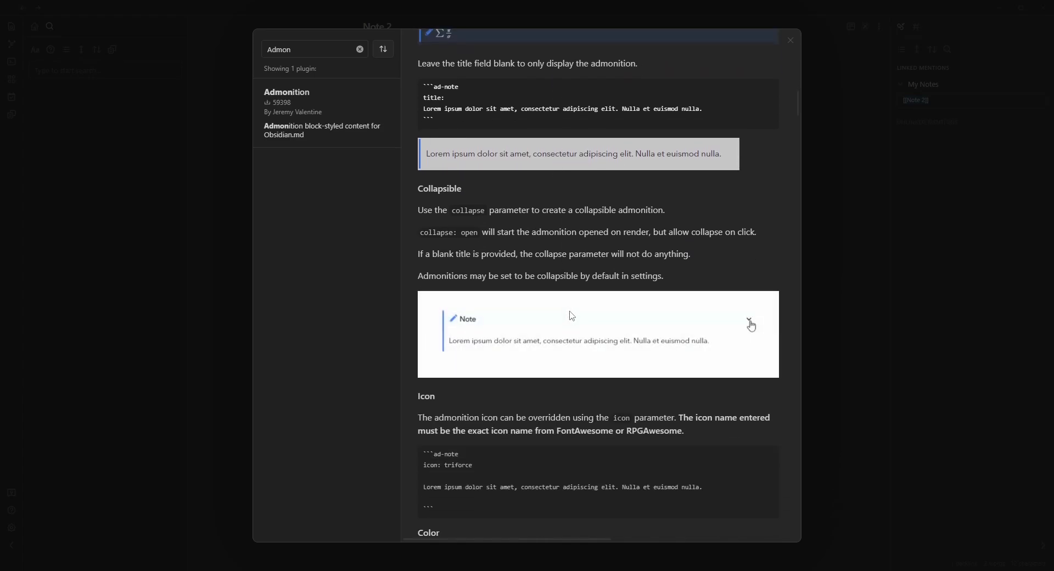
pyautogui.scroll(-10, 667, 241)
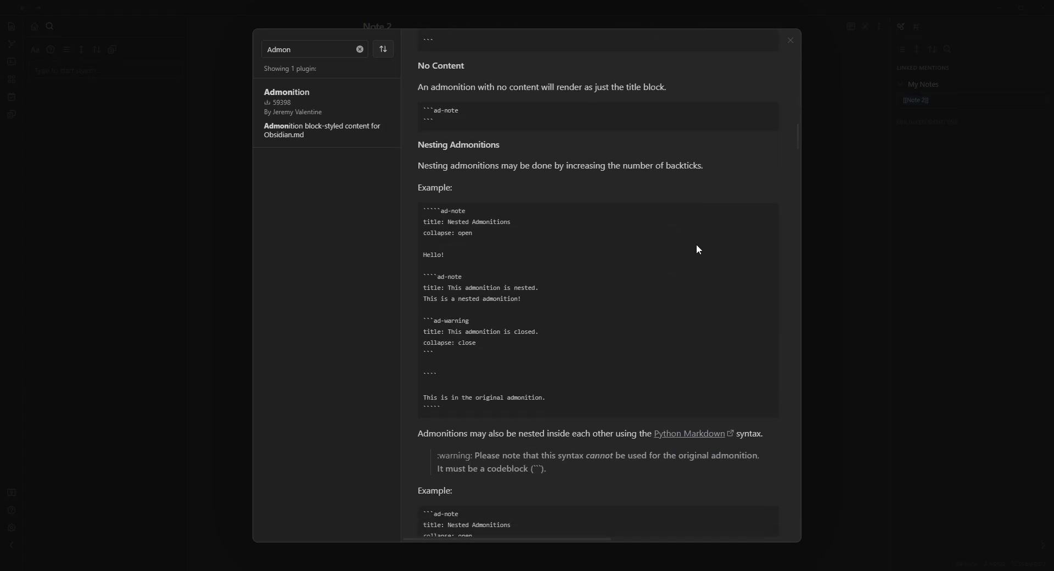
pyautogui.scroll(20, 680, 258)
pyautogui.scroll(4, 677, 274)
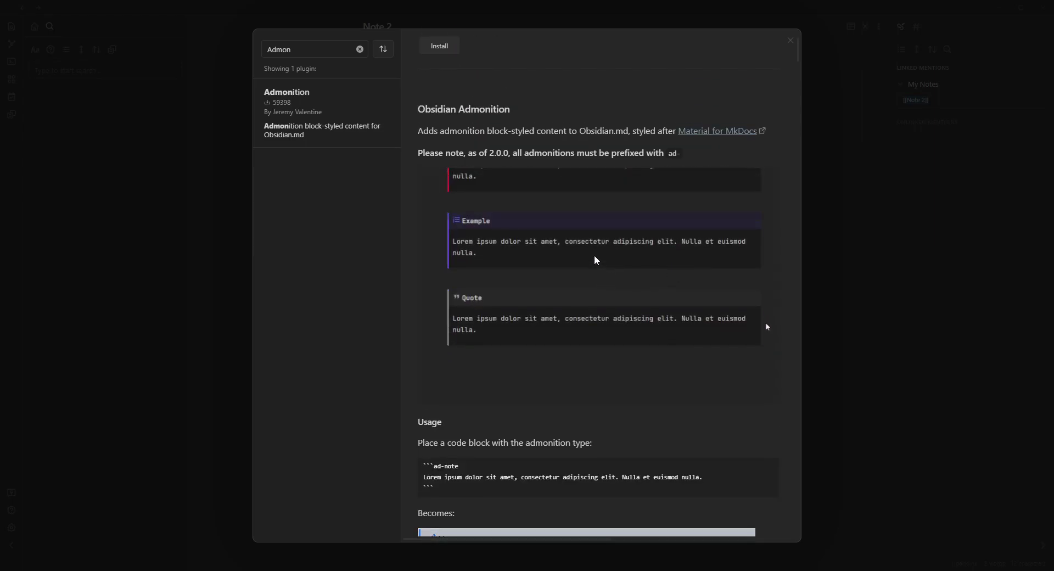
pyautogui.scroll(2, 598, 285)
pyautogui.scroll(-1, 598, 285)
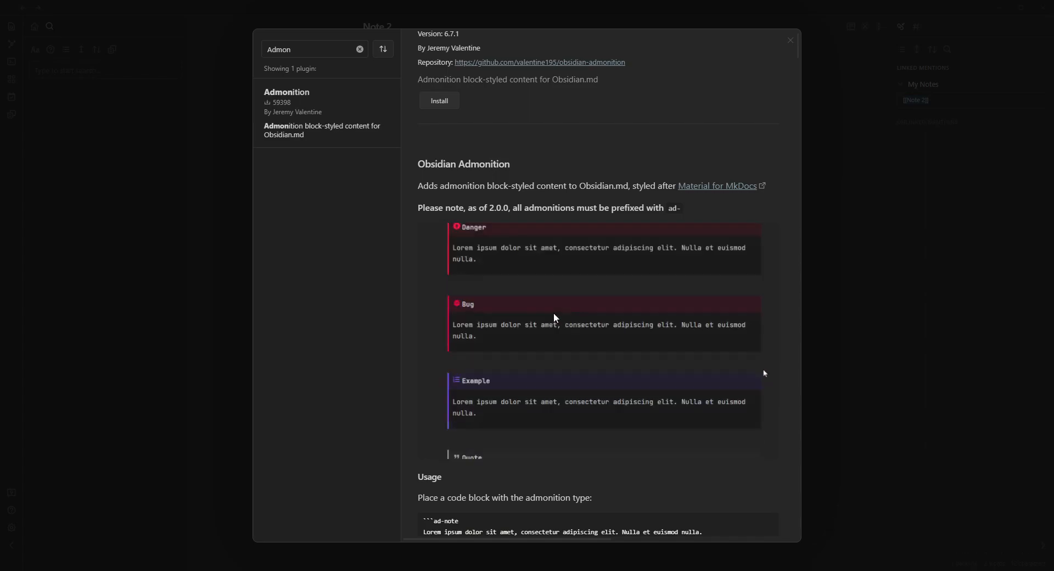
pyautogui.scroll(1, 460, 147)
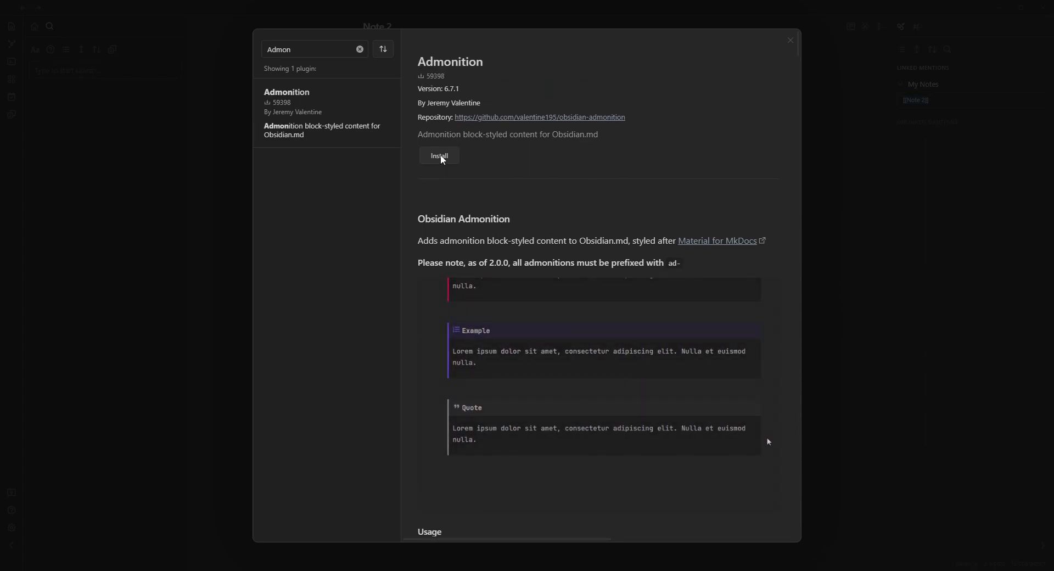
# Step: Install and enable the Admonition community plugin, and review its plugin settings
pyautogui.click(440, 156)
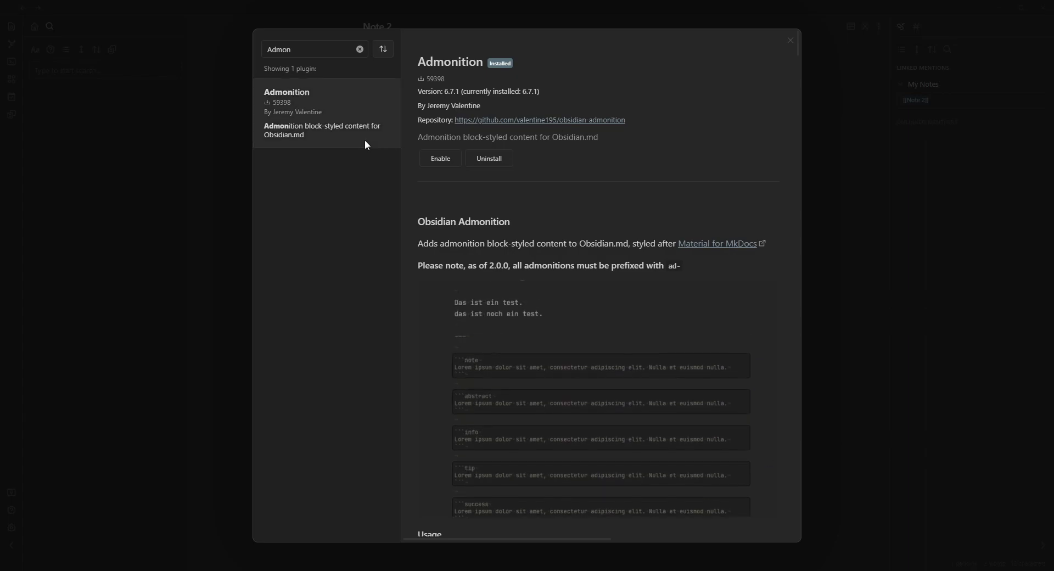
pyautogui.click(430, 161)
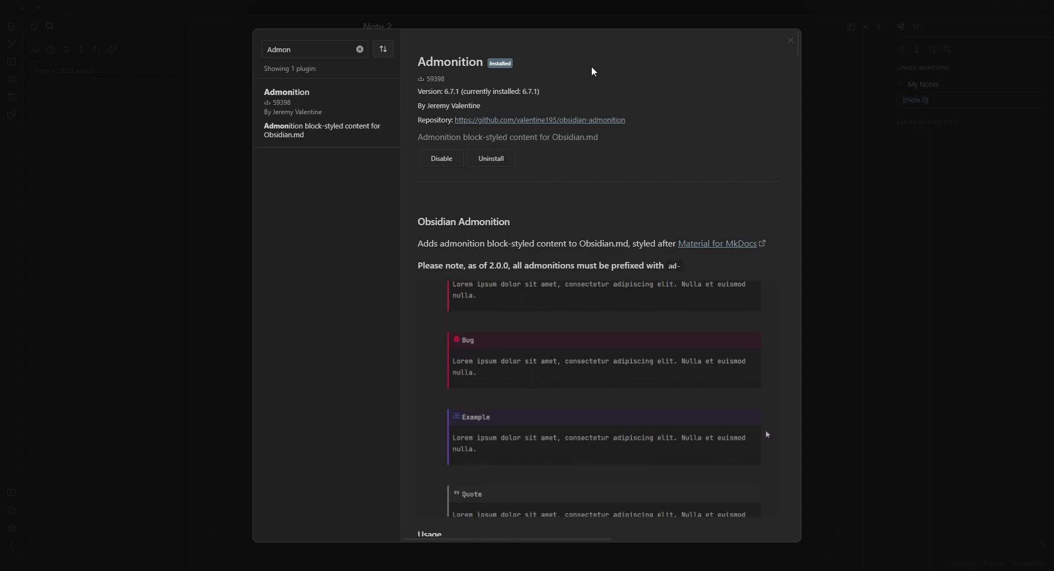
pyautogui.click(791, 41)
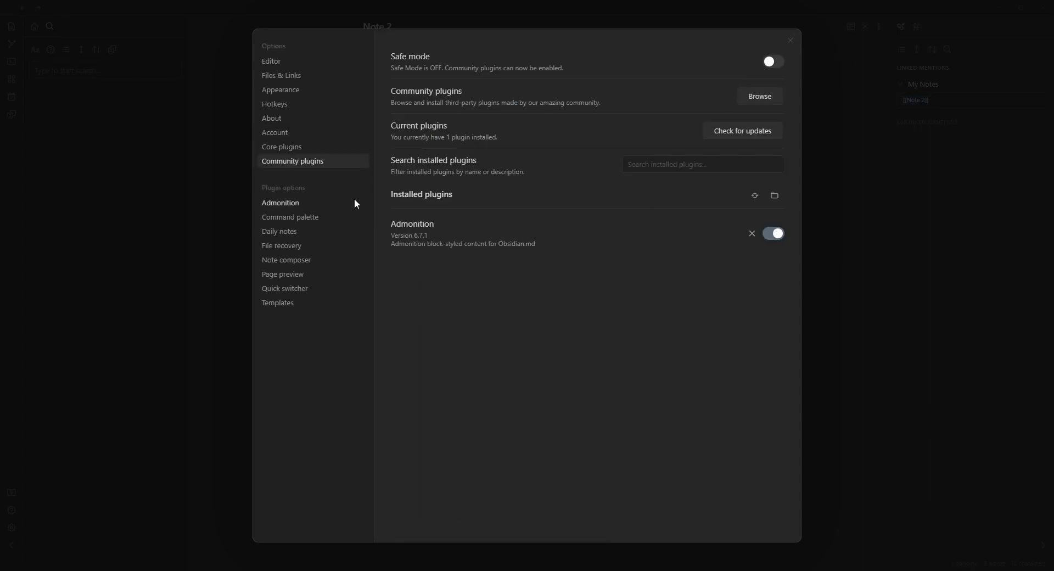
pyautogui.click(285, 204)
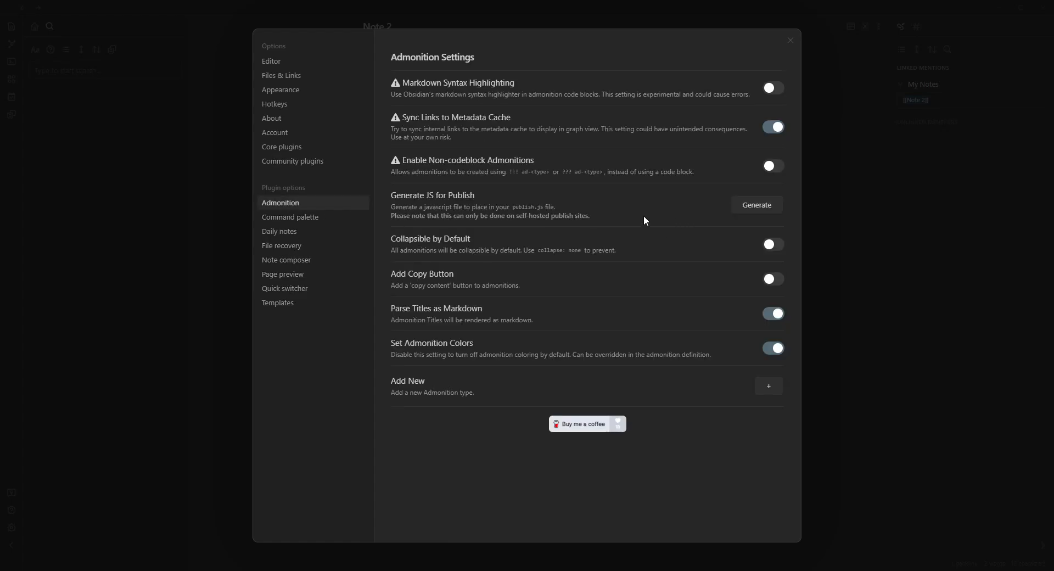
pyautogui.click(292, 161)
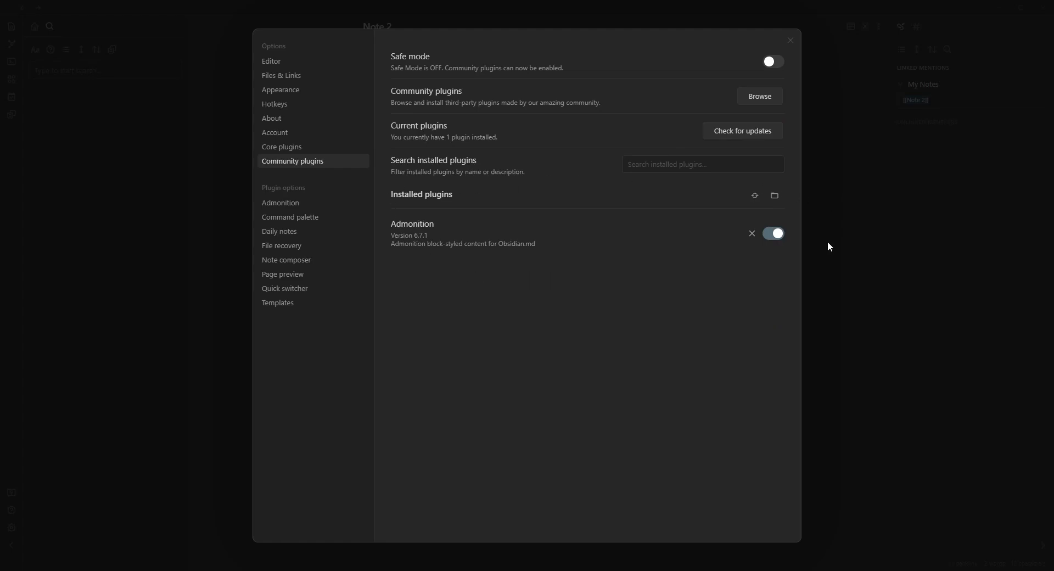
# Step: Switch the installed Admonition plugin off and back on, and view its page from the installed plugins list
pyautogui.click(775, 236)
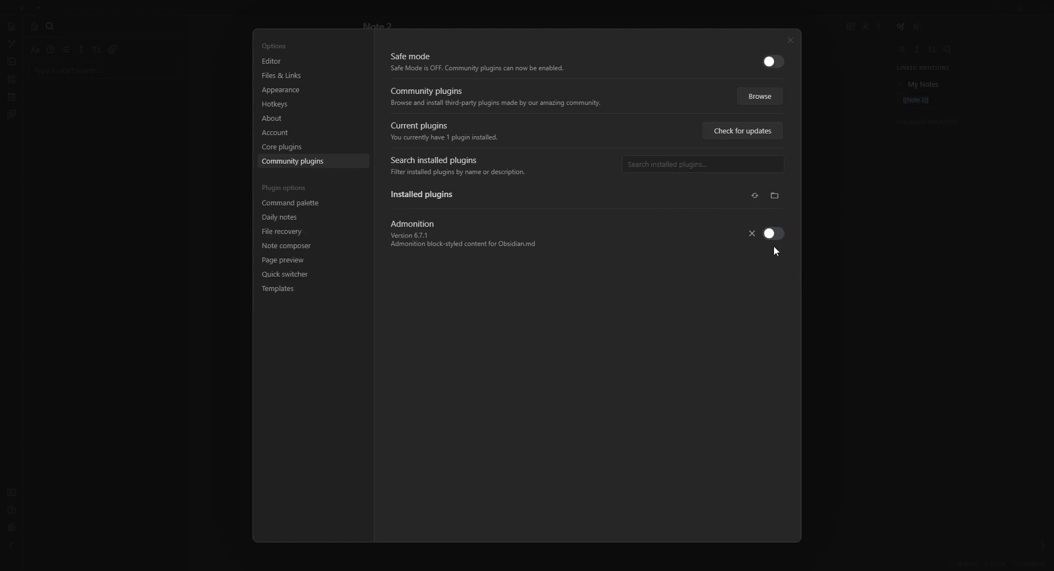
pyautogui.click(775, 236)
pyautogui.click(775, 236)
pyautogui.click(775, 236)
pyautogui.click(475, 237)
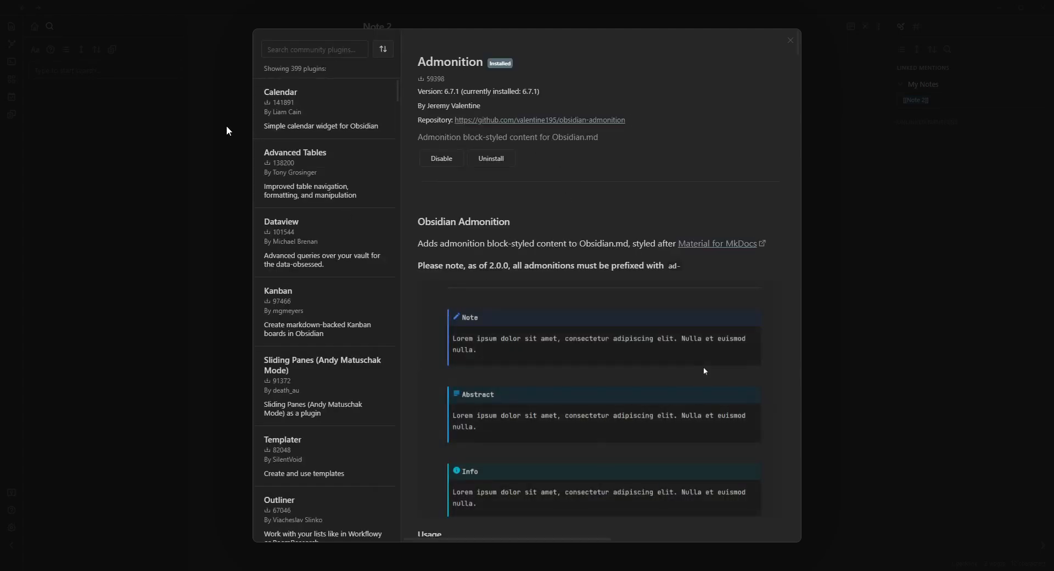
pyautogui.click(791, 40)
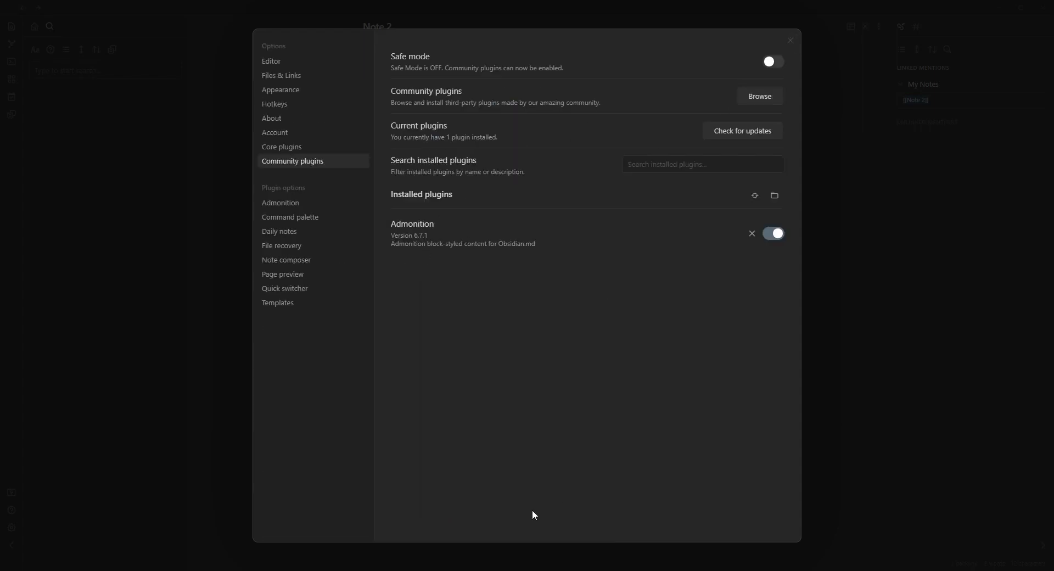
# Step: Create a new custom admonition in the Admonition settings and set its type to ReadAloud
pyautogui.click(280, 204)
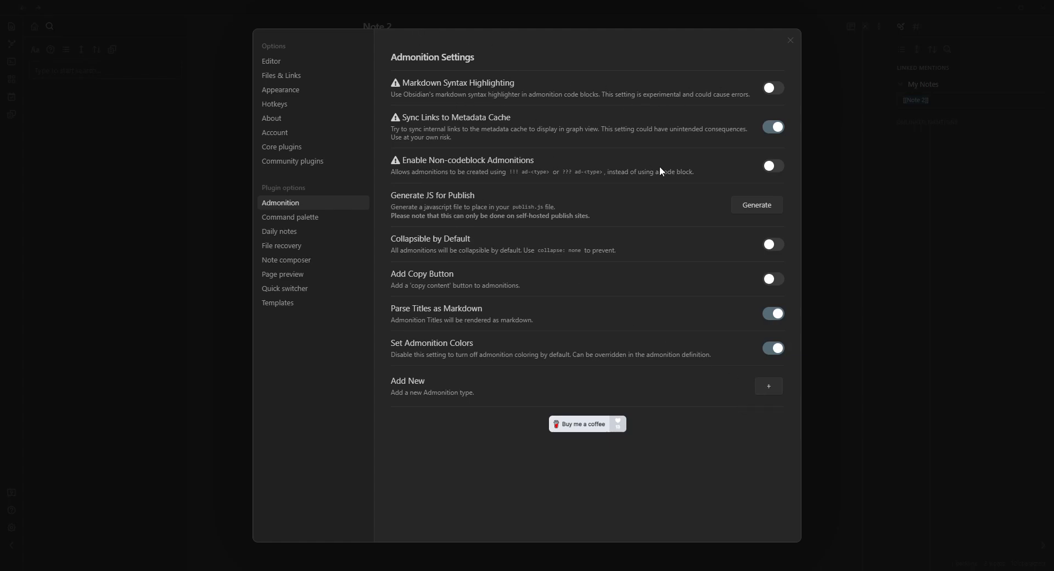
pyautogui.click(776, 391)
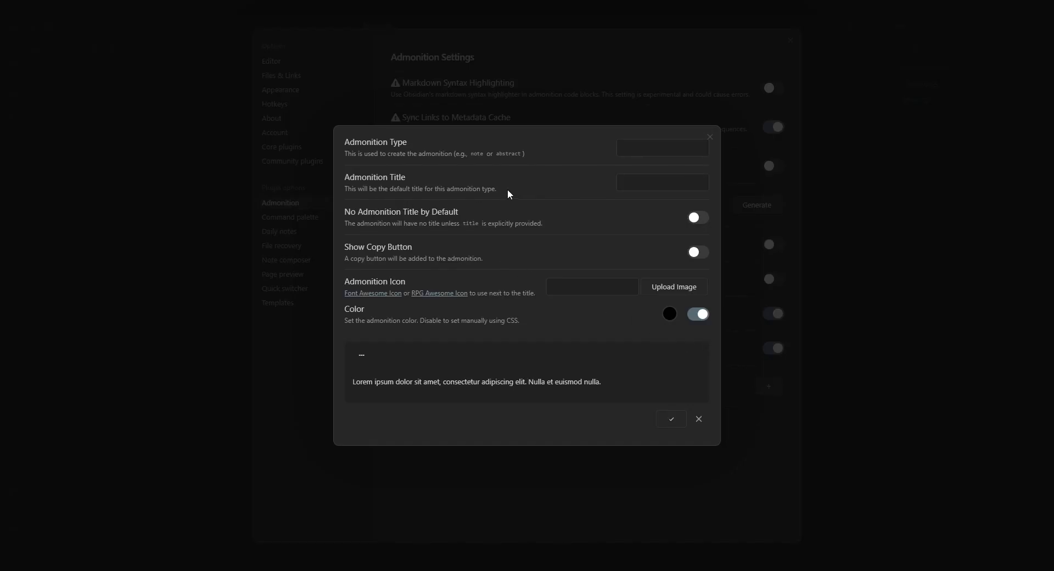
pyautogui.click(639, 145)
pyautogui.write('Read M')
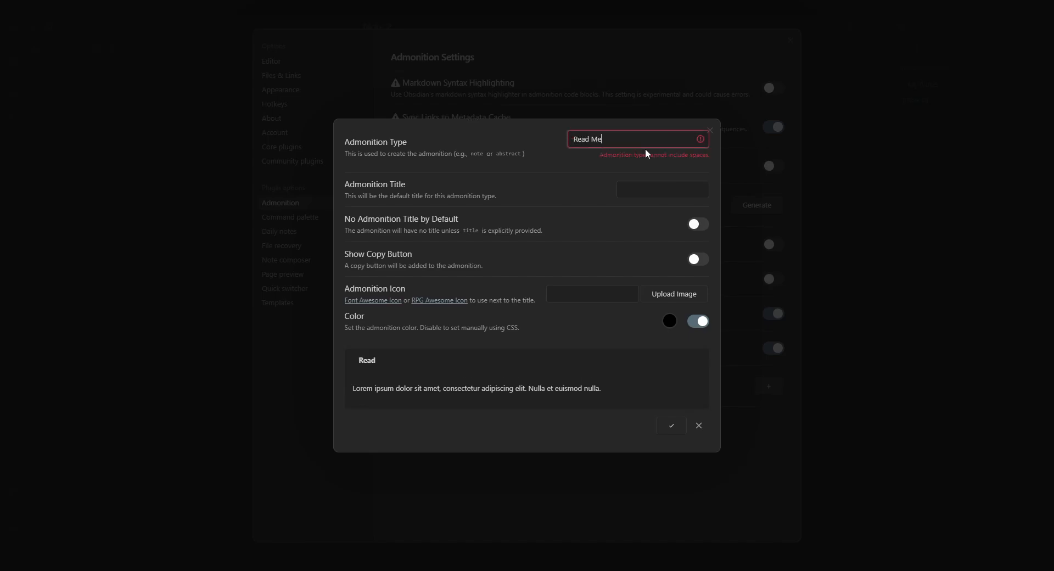
pyautogui.write('e')
pyautogui.press('BackSpace')
pyautogui.press('BackSpace')
pyautogui.write('Aloud')
pyautogui.press('BackSpace')
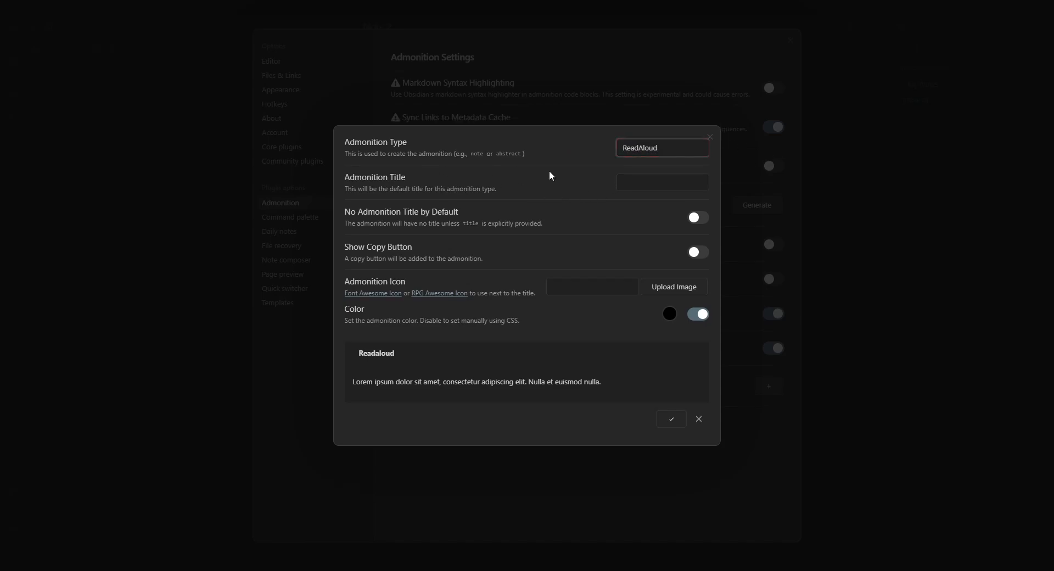
# Step: Set the new admonition's title to "Read Aloud" and choose the apple-alt Font Awesome icon
pyautogui.click(659, 181)
pyautogui.write('Read ')
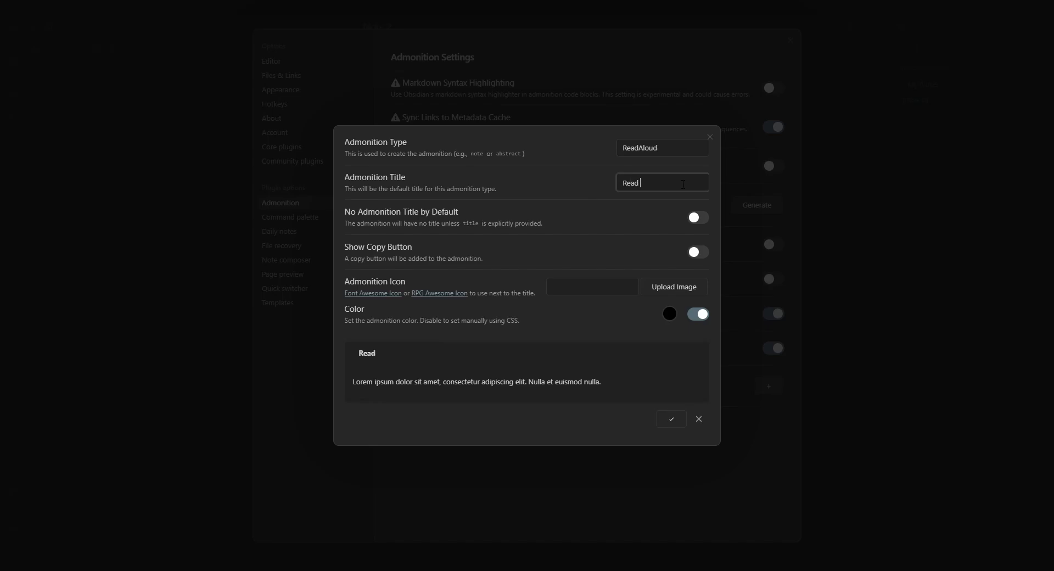
pyautogui.write('Aloud')
pyautogui.click(626, 286)
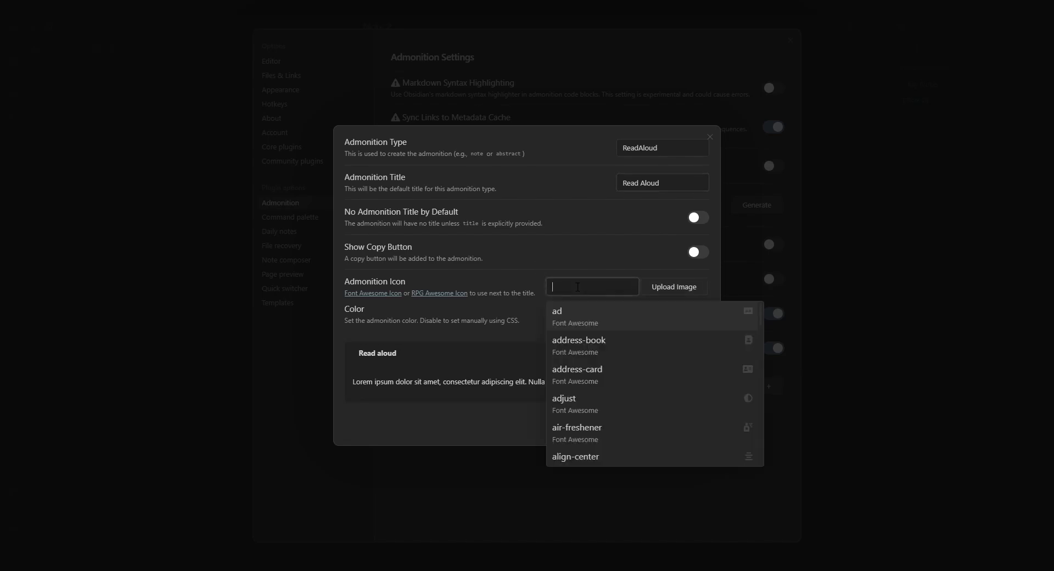
pyautogui.moveTo(762, 317); pyautogui.dragTo(758, 345)
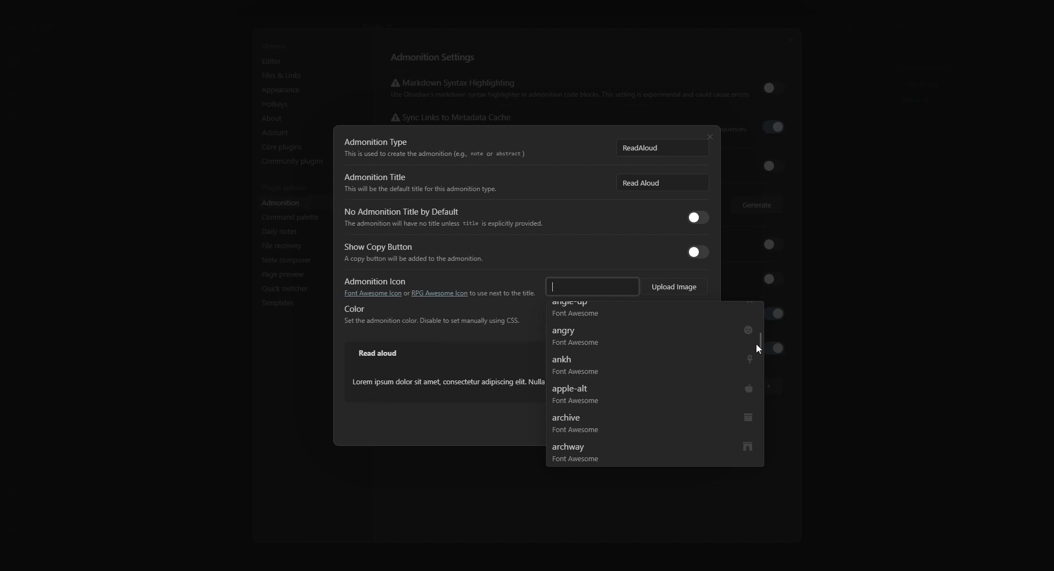
pyautogui.click(733, 399)
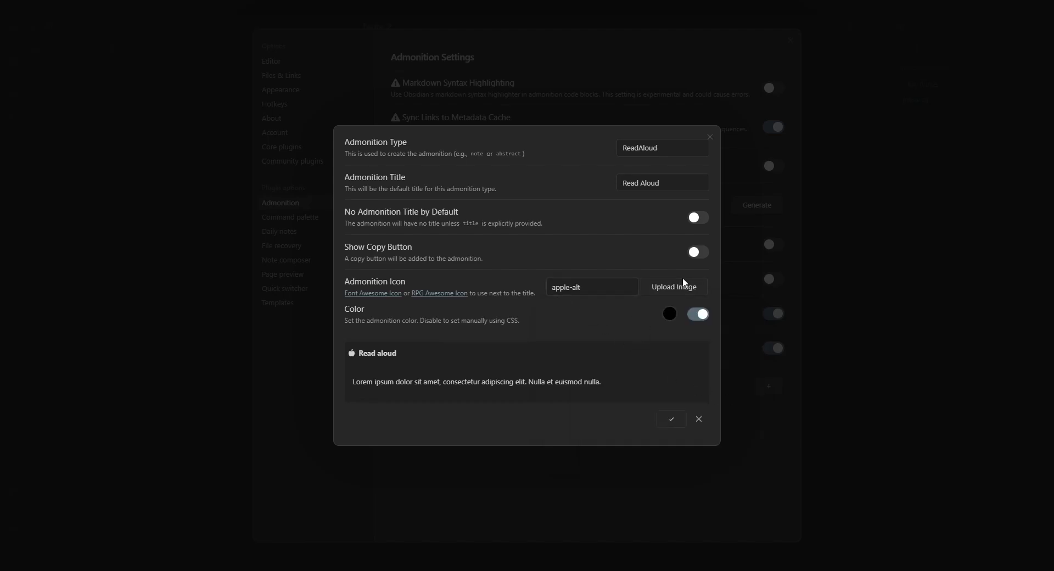
# Step: Set the ReadAloud admonition's color to a light turquoise, save the admonition type, and return to Note 2
pyautogui.click(669, 314)
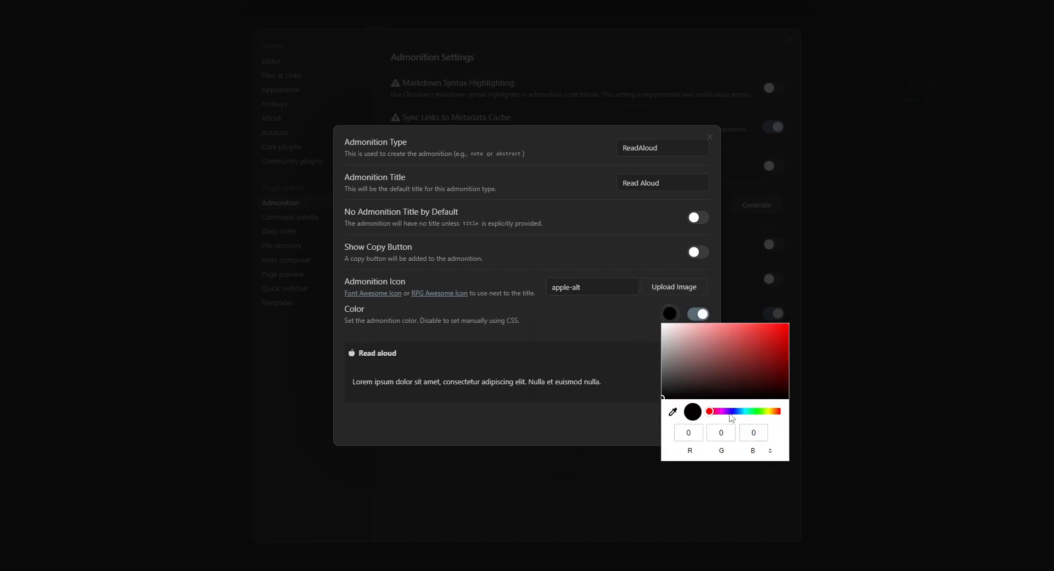
pyautogui.click(746, 412)
pyautogui.click(717, 334)
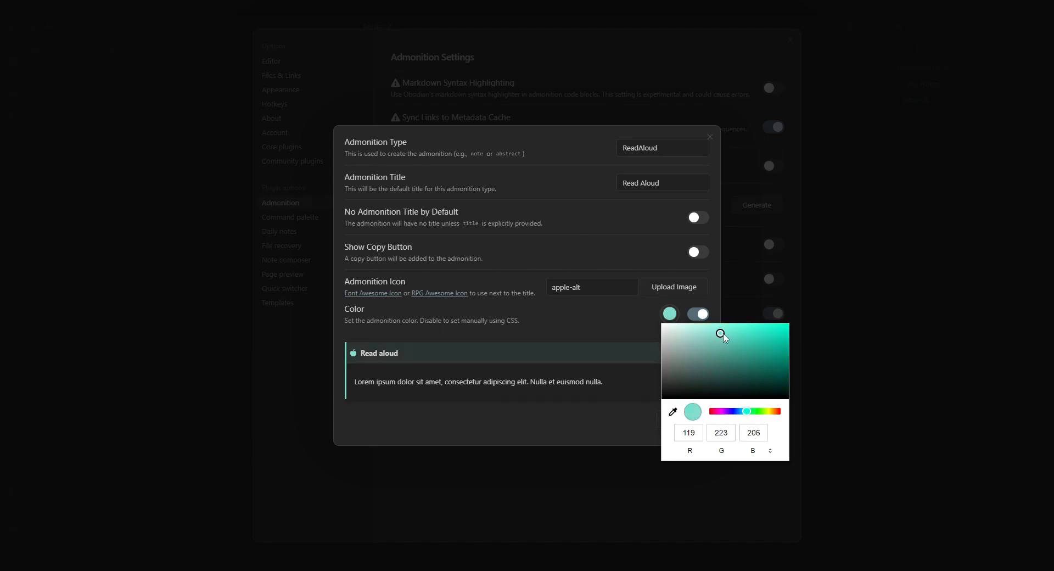
pyautogui.click(740, 355)
pyautogui.moveTo(737, 369); pyautogui.dragTo(729, 329)
pyautogui.click(562, 352)
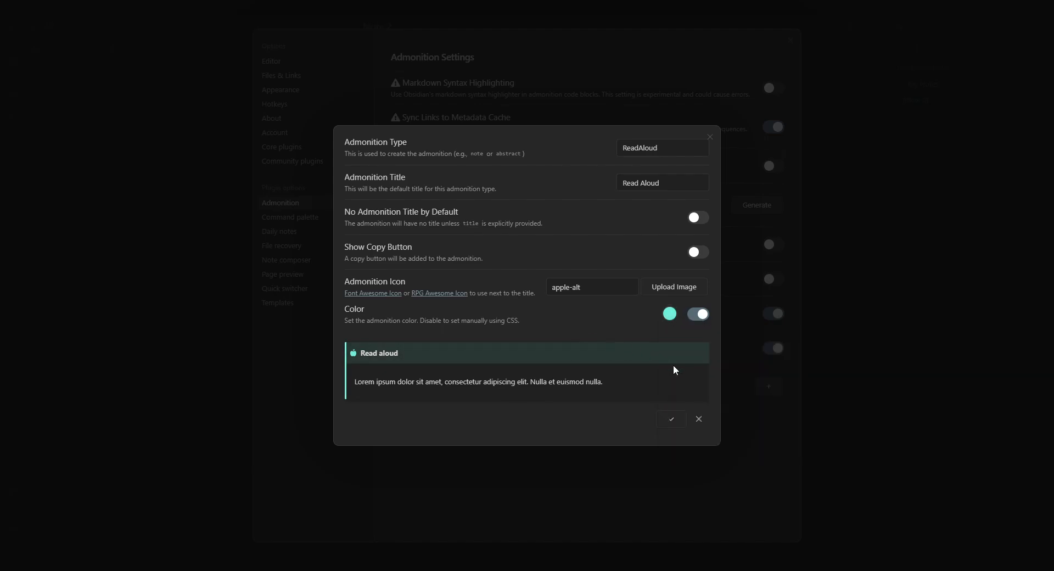
pyautogui.click(671, 421)
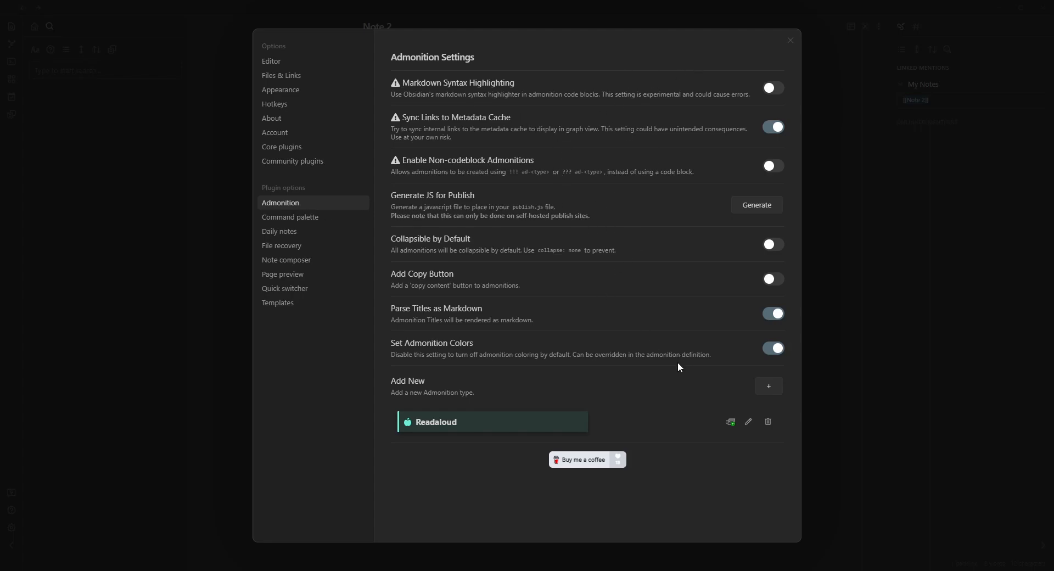
pyautogui.click(790, 40)
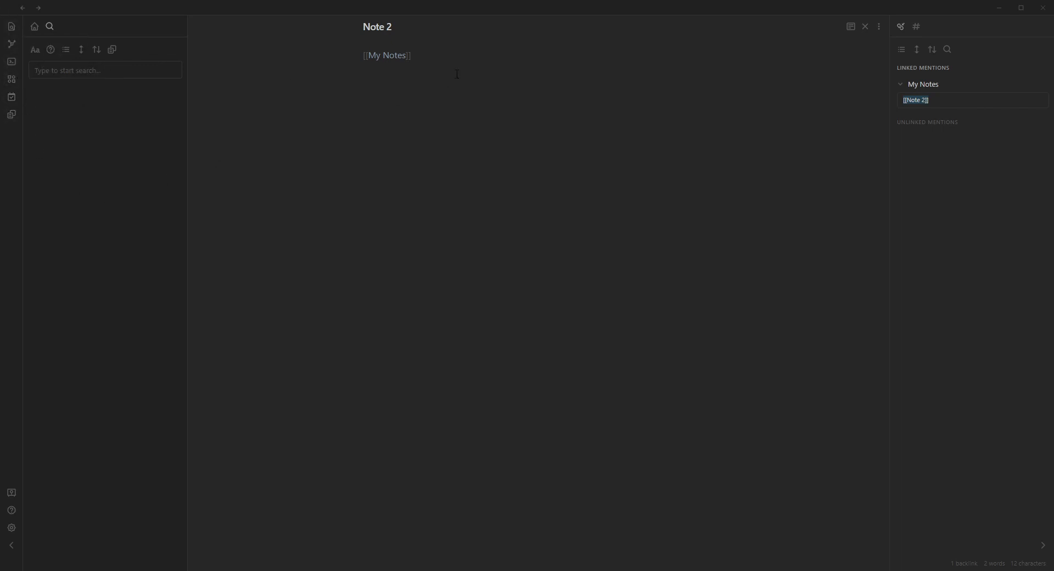
# Step: Write "Call Out Note" below the My Notes link in Note 2, leaving a blank line between them
pyautogui.press('Return')
pyautogui.press('Return')
pyautogui.write('Call Out Note')
# Step: Reopen the Admonition plugin's page from the installed community plugins and select the ad-note example code in its Usage section
pyautogui.click(12, 528)
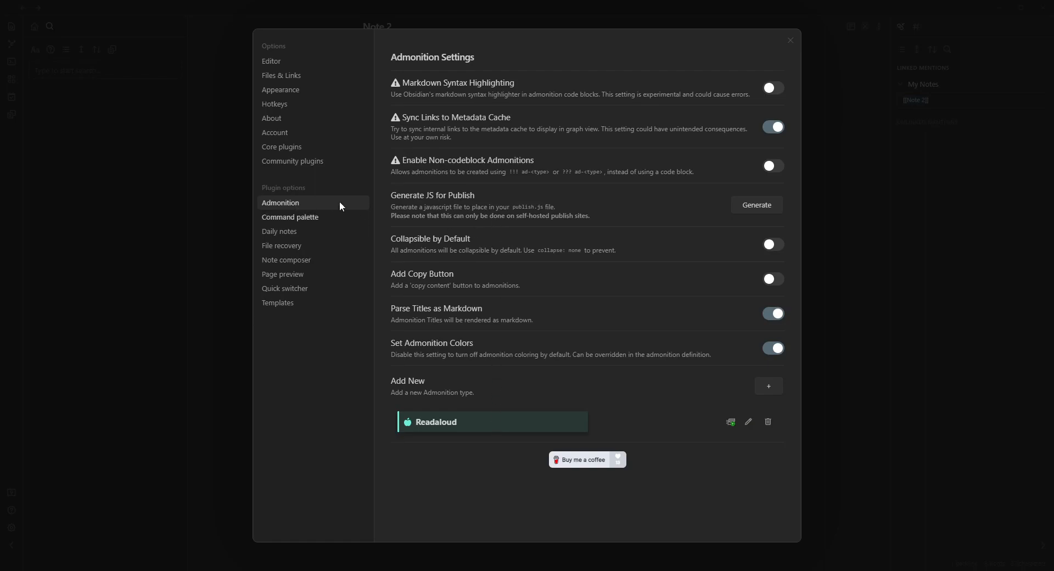
pyautogui.click(295, 161)
pyautogui.click(442, 233)
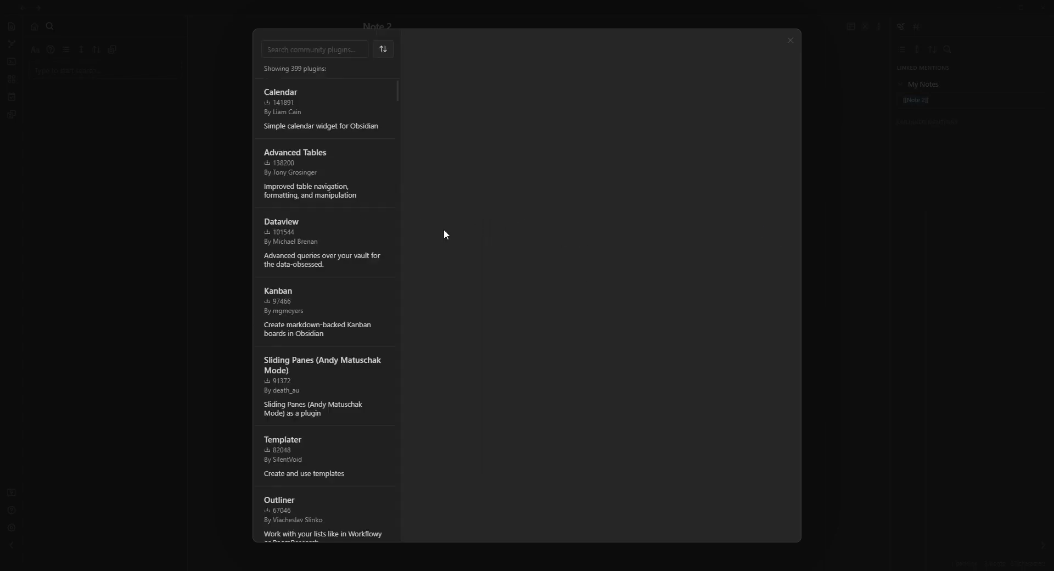
pyautogui.scroll(-2, 703, 367)
pyautogui.scroll(-5, 535, 315)
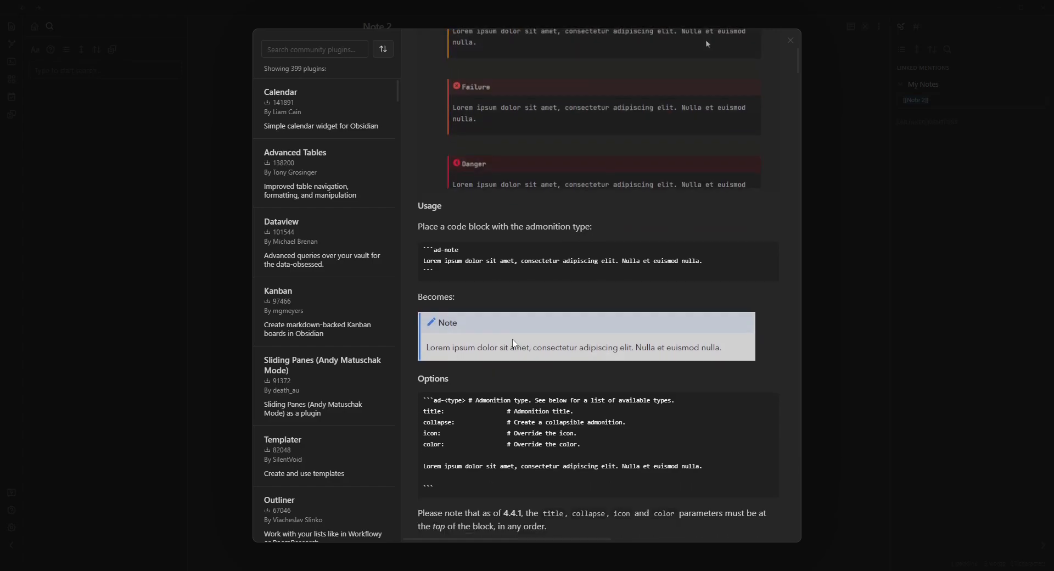
pyautogui.moveTo(441, 274); pyautogui.dragTo(418, 249)
# Step: Examine the Admonition documentation on titles, icons, colors, nesting, supported admonition types and CSS styling
pyautogui.scroll(-20, 606, 418)
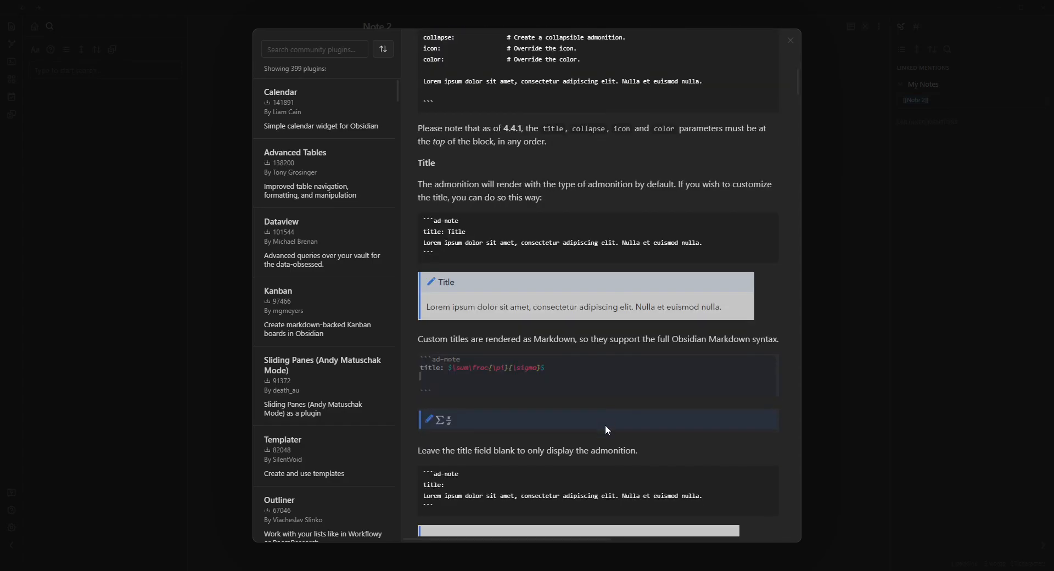
pyautogui.scroll(-5, 607, 397)
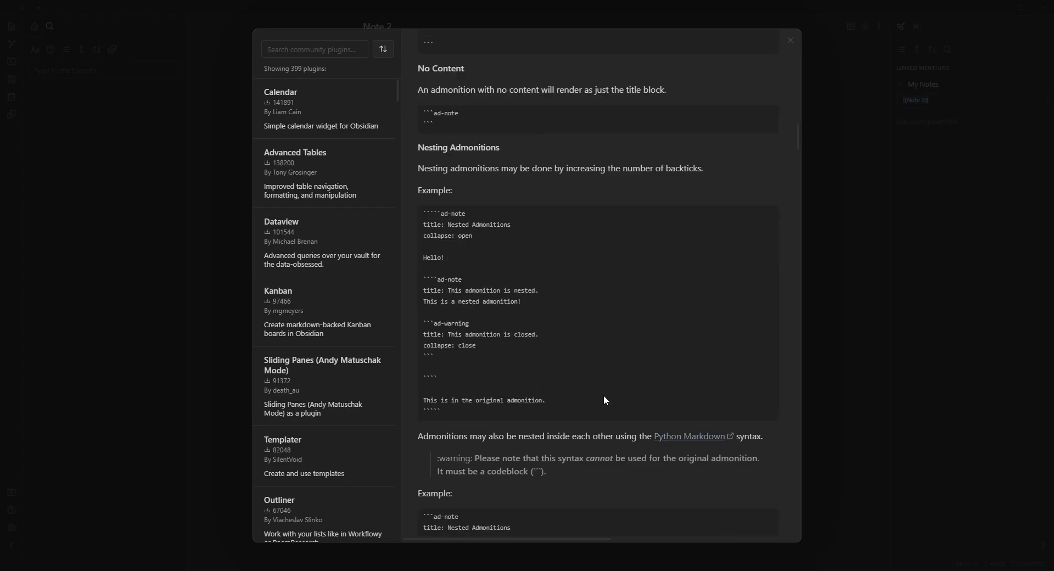
pyautogui.scroll(8, 526, 285)
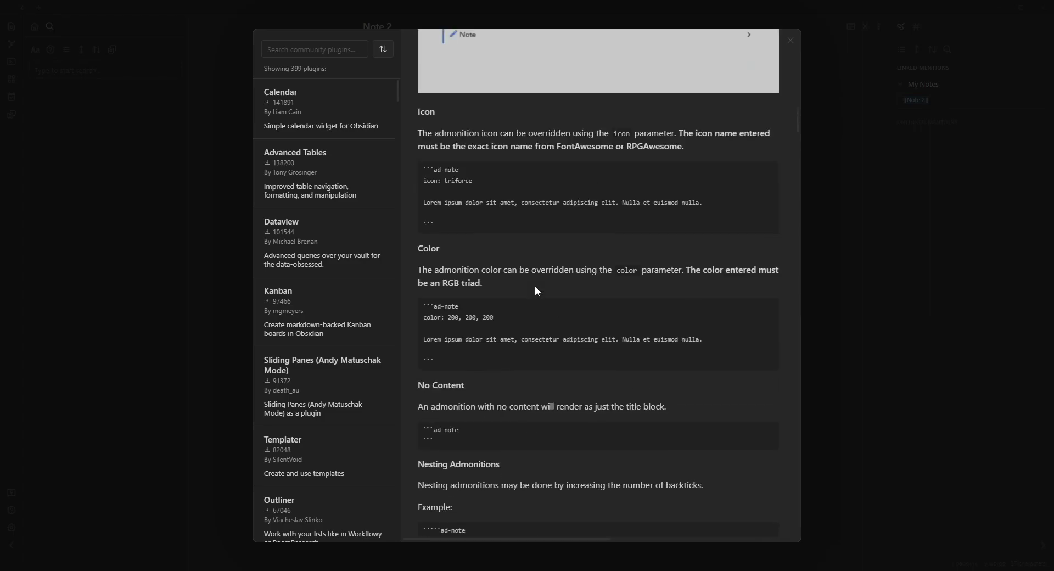
pyautogui.scroll(-20, 537, 299)
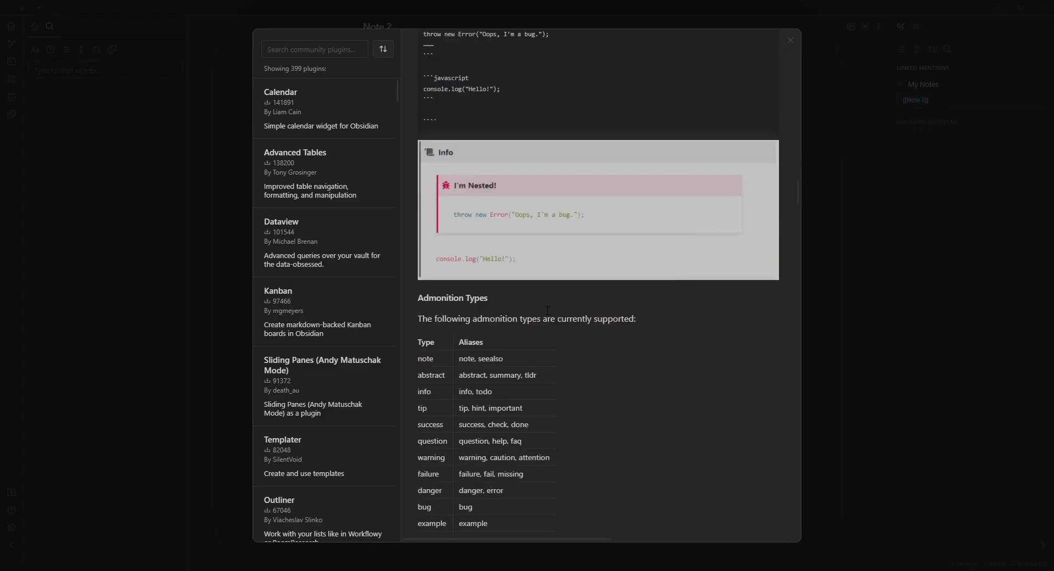
pyautogui.scroll(-15, 548, 312)
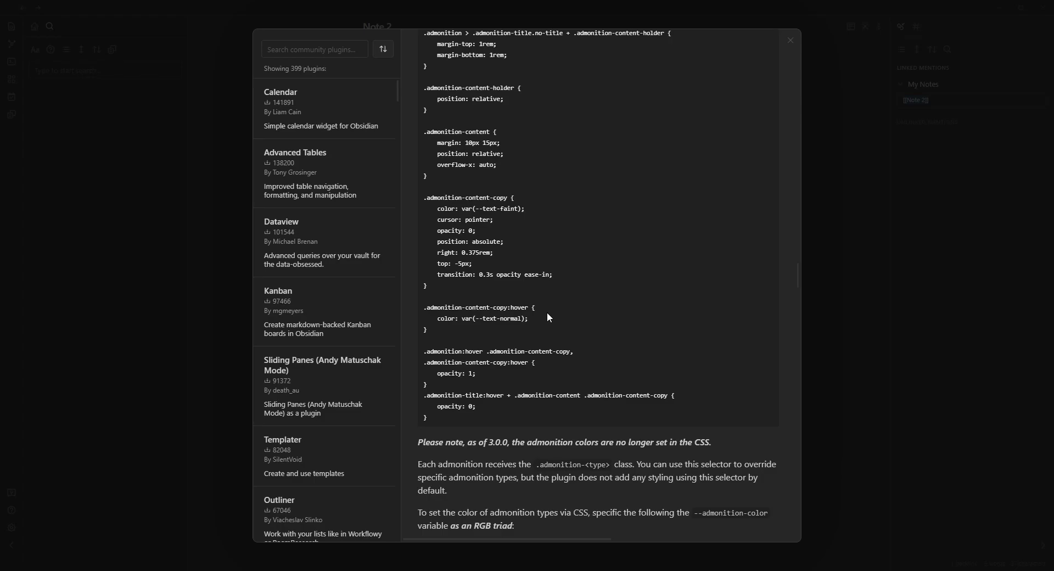
# Step: Examine the rest of the Admonition documentation on CSS styling, Publish export, plugin settings, nesting and icons
pyautogui.scroll(-8, 548, 312)
pyautogui.scroll(-20, 552, 318)
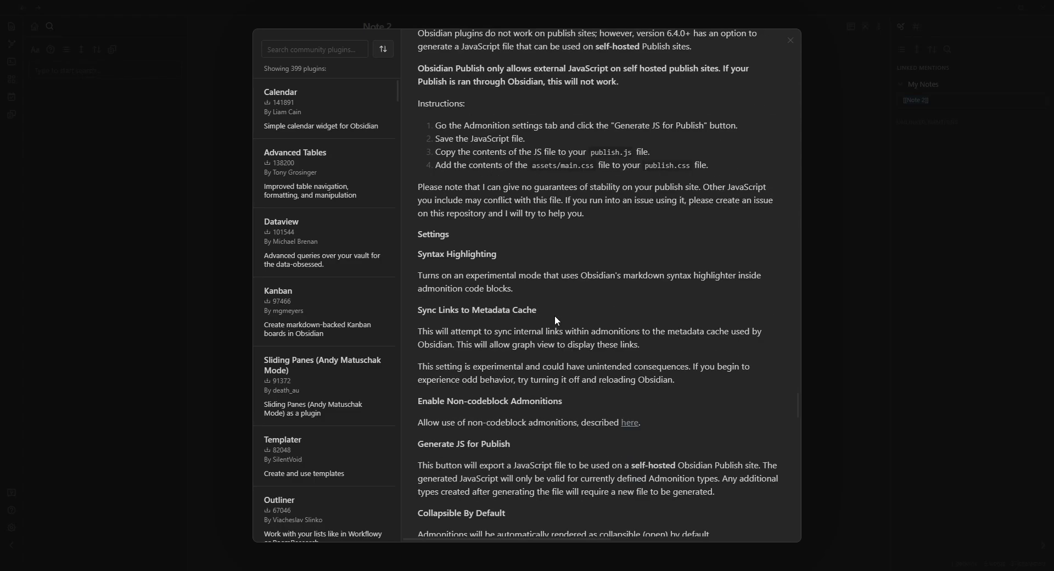
pyautogui.scroll(20, 584, 339)
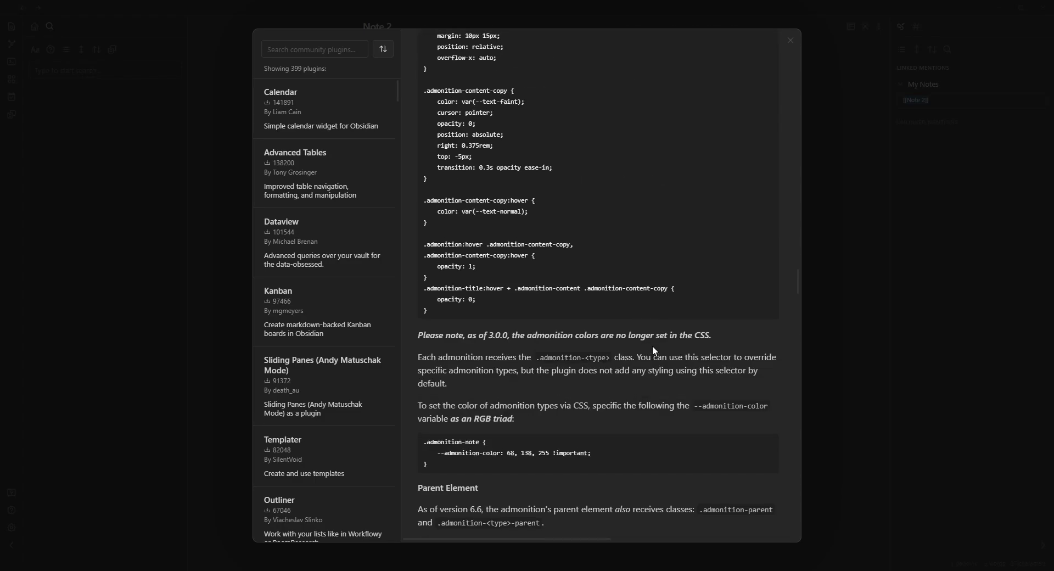
pyautogui.scroll(20, 654, 352)
pyautogui.hscroll(2, 641, 350)
pyautogui.scroll(10, 637, 347)
pyautogui.hscroll(-2, 646, 357)
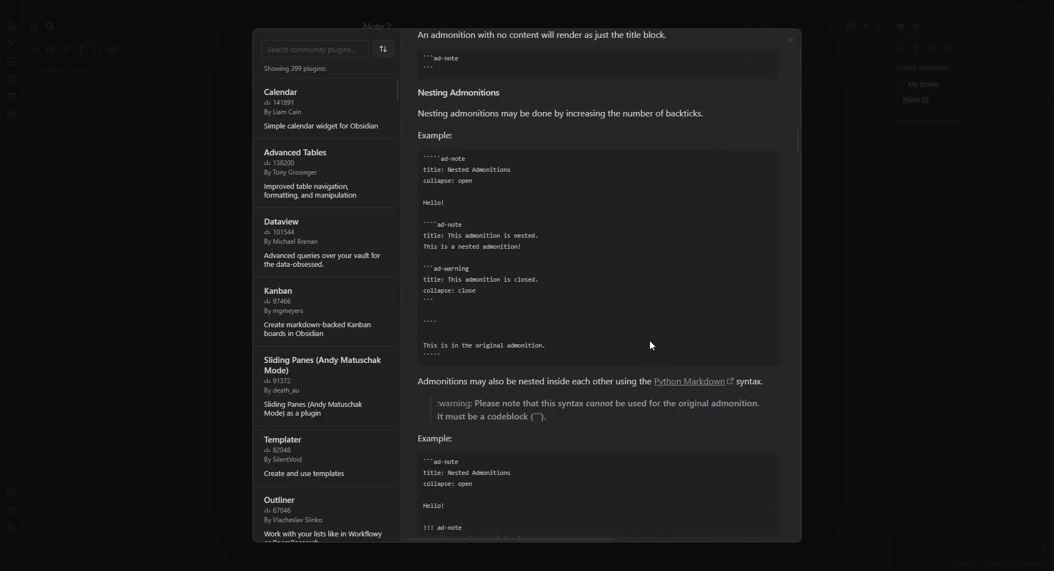
pyautogui.scroll(7, 647, 335)
pyautogui.scroll(4, 637, 326)
# Step: Copy the triforce ad-note example from the documentation's Icon section and paste it below "Call Out Note" in Note 2
pyautogui.moveTo(424, 456); pyautogui.dragTo(423, 404)
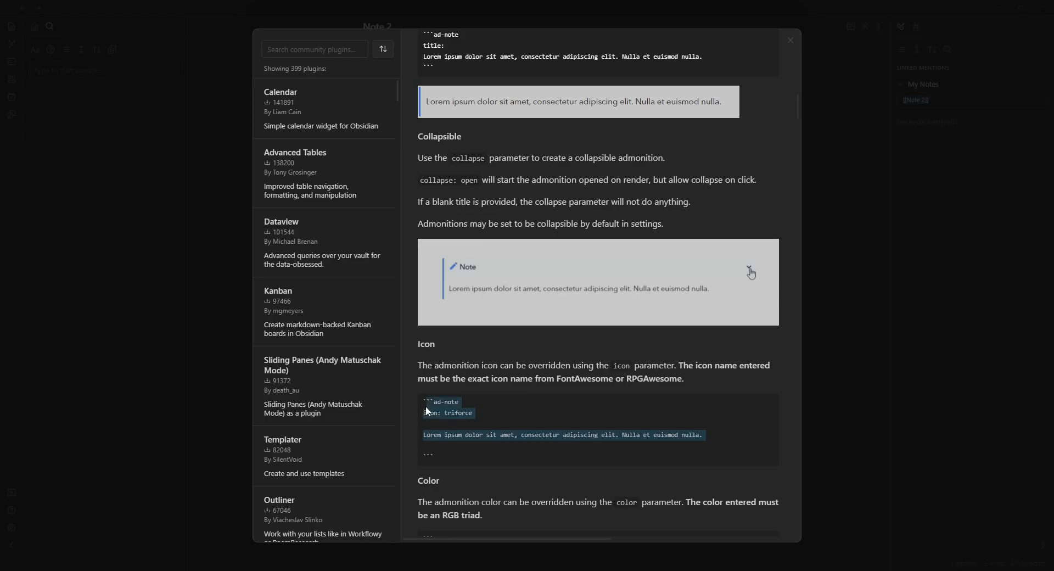
pyautogui.moveTo(432, 459); pyautogui.dragTo(418, 399)
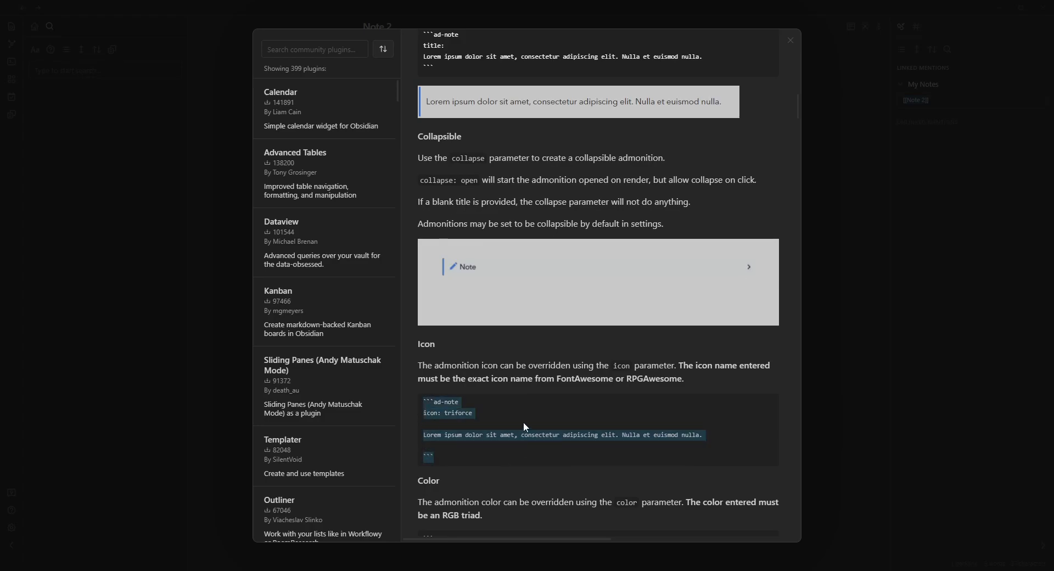
pyautogui.click(501, 401)
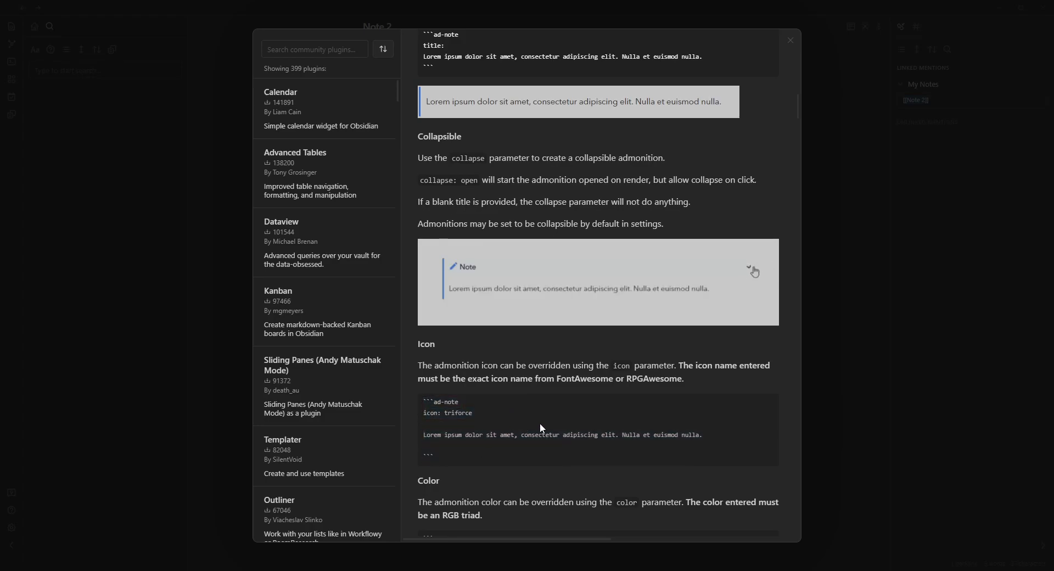
pyautogui.click(790, 40)
pyautogui.click(790, 41)
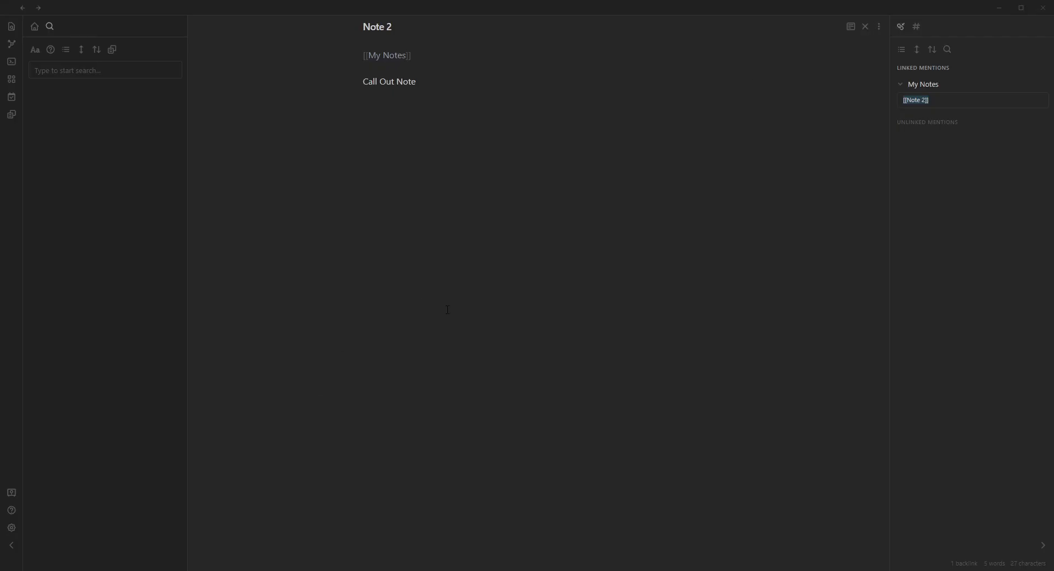
pyautogui.click(570, 133)
pyautogui.write('```` ```ad-note icon: triforce  Lorem ipsum dolor sit amet, consectetur adipiscing elit. Nulla et euismod nulla. ``` ````')
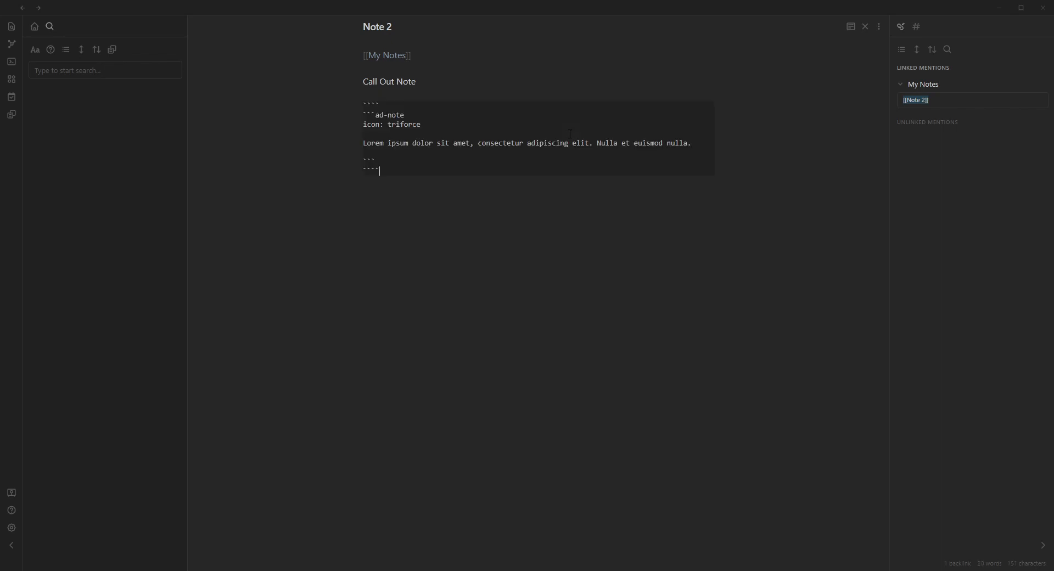
# Step: Remove the extra backtick lines around the ad-note code so only its three-backtick fences remain, and preview the note
pyautogui.click(851, 26)
pyautogui.click(852, 26)
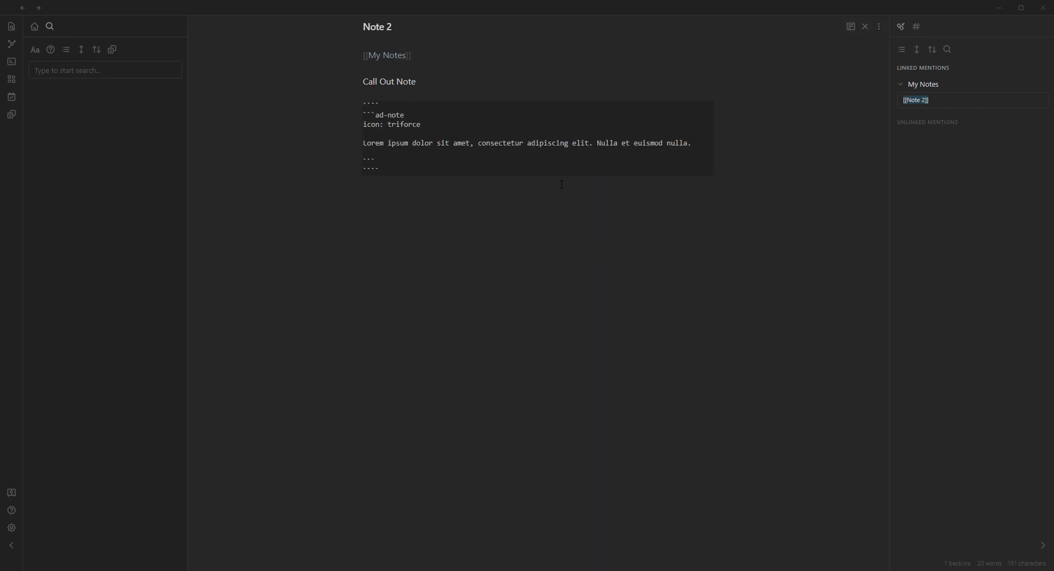
pyautogui.moveTo(391, 106); pyautogui.dragTo(355, 108)
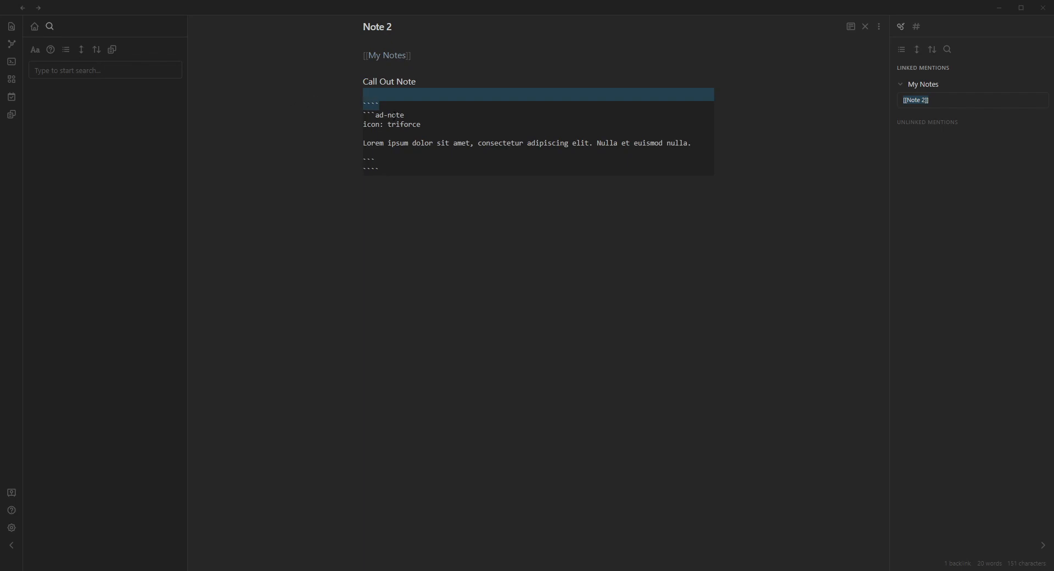
pyautogui.hotkey('shift', 'Right')
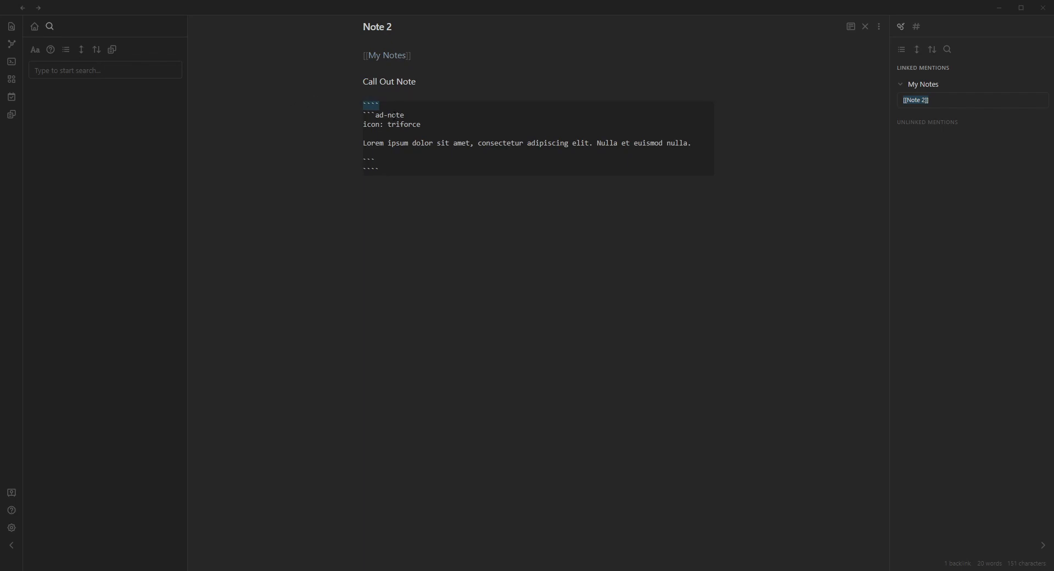
pyautogui.press('BackSpace')
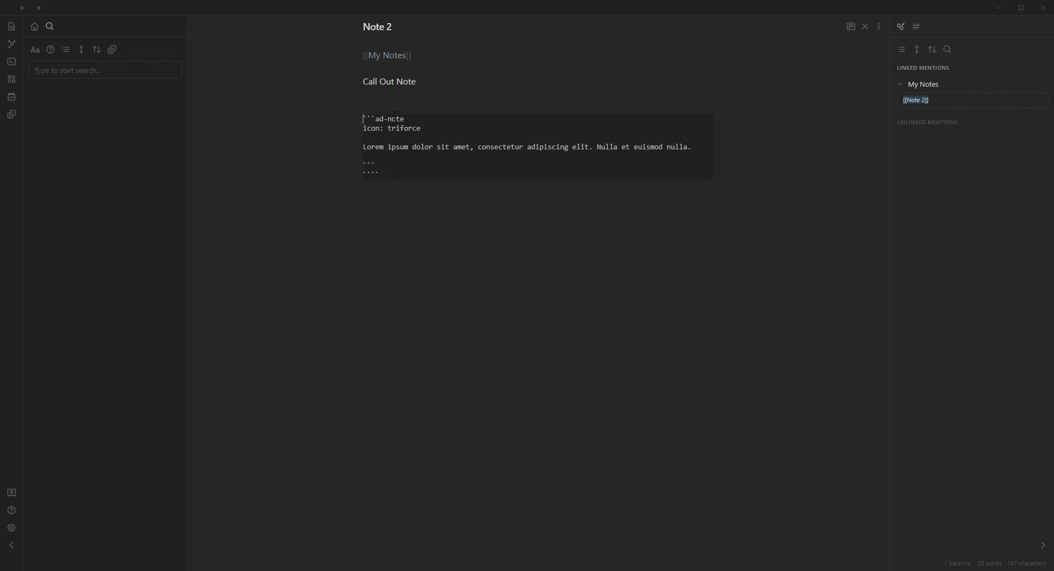
pyautogui.press('Delete')
pyautogui.press('Delete')
pyautogui.press('Delete')
pyautogui.press('Delete')
pyautogui.press('Up')
pyautogui.write('```')
pyautogui.click(851, 26)
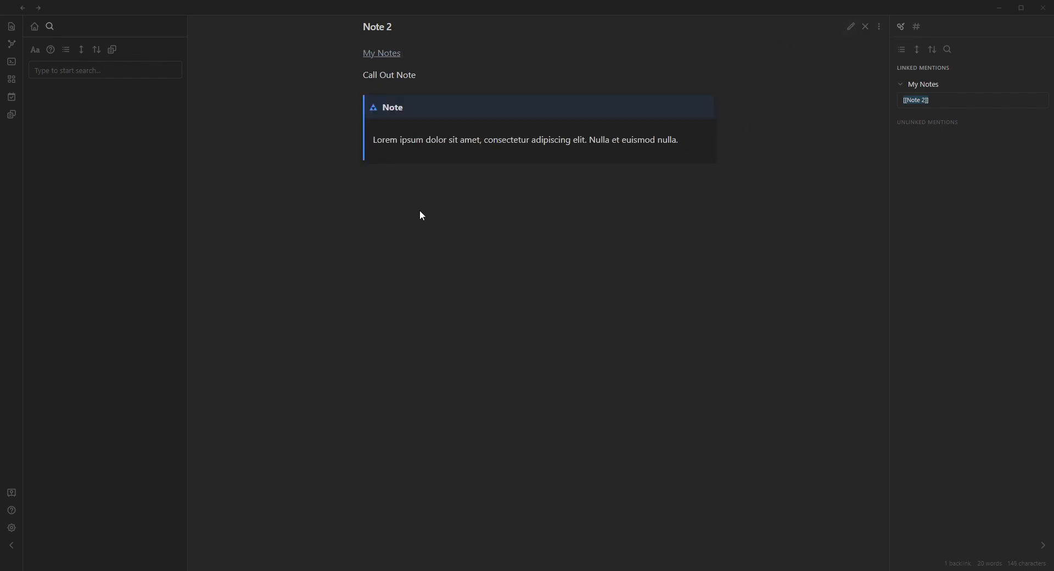
# Step: Replace the Lorem ipsum sentence in the ad-note block with "This is my Read Aloud Text."
pyautogui.click(850, 27)
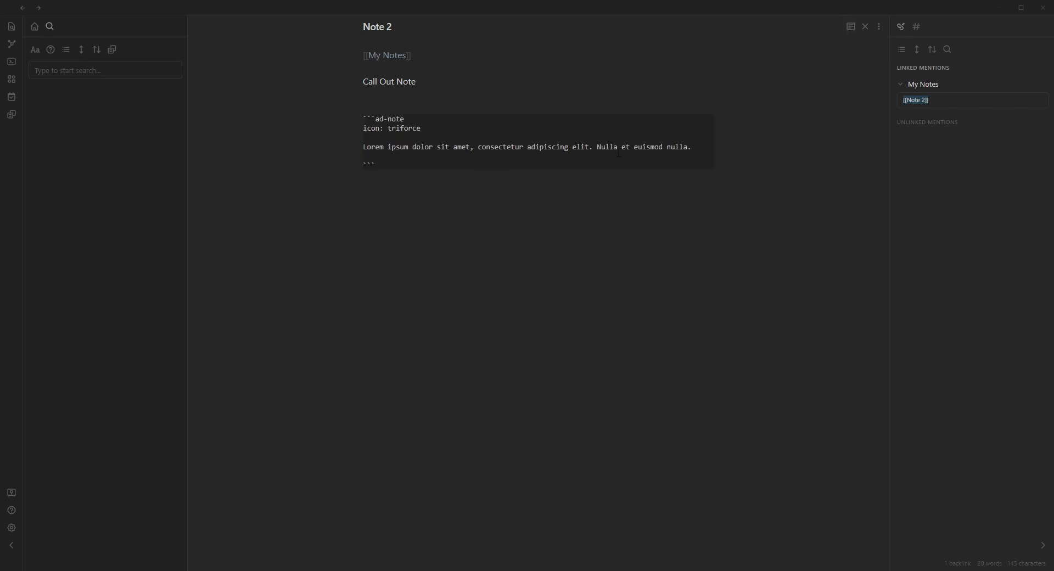
pyautogui.moveTo(703, 150); pyautogui.dragTo(338, 146)
pyautogui.write('Thi')
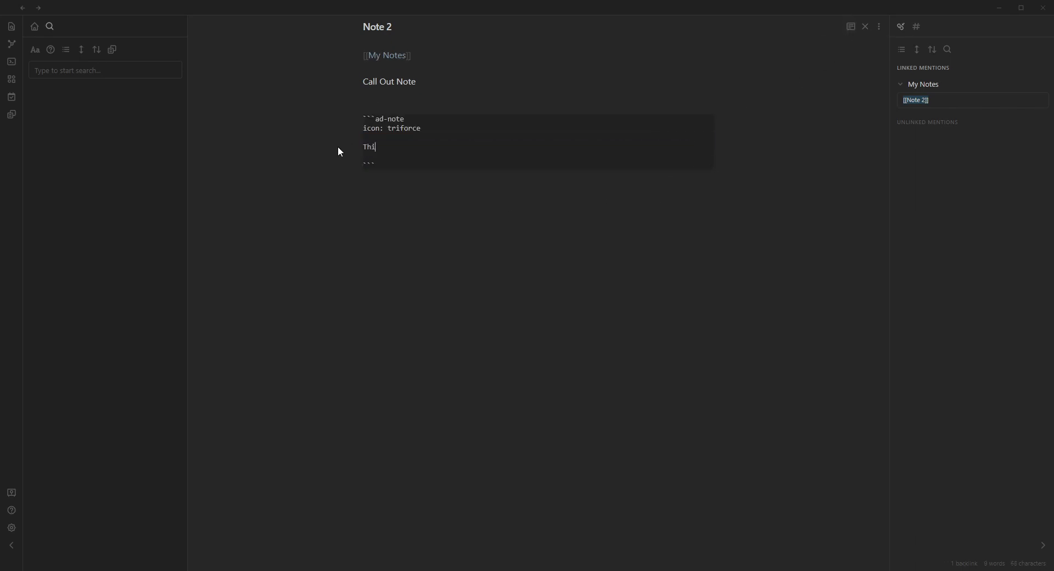
pyautogui.write('s is my Read Aloud Texst.')
pyautogui.press('BackSpace')
pyautogui.press('BackSpace')
pyautogui.press('BackSpace')
pyautogui.press('BackSpace')
pyautogui.write('t.')
# Step: Change the block's admonition type to ad-ReadAloud and preview the note
pyautogui.press('BackSpace')
pyautogui.press('BackSpace')
pyautogui.press('BackSpace')
pyautogui.press('BackSpace')
pyautogui.write('ReadAloud')
pyautogui.click(851, 29)
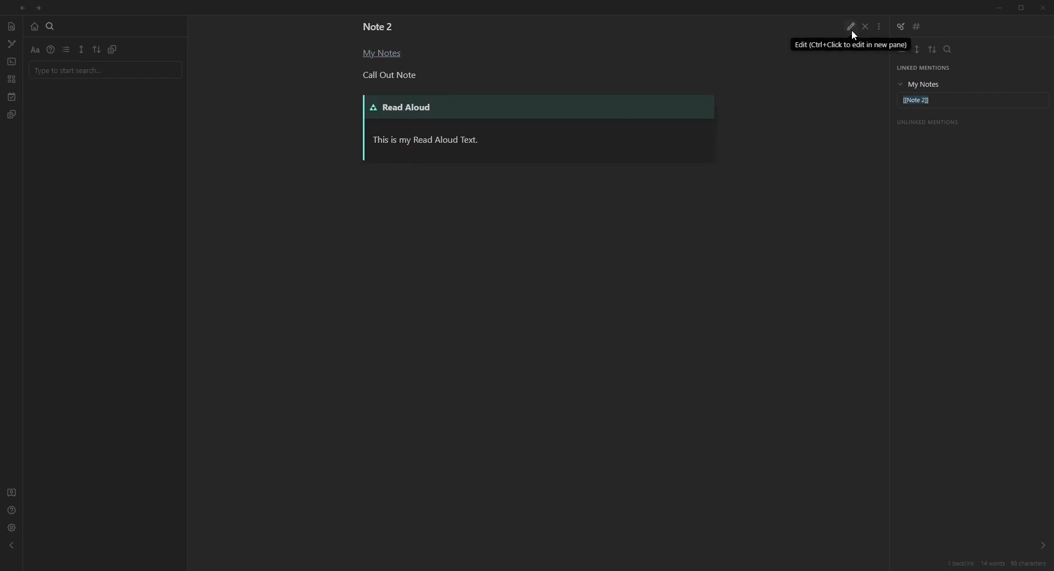
# Step: Delete the "icon: triforce" line from the ad-ReadAloud block and preview the callout
pyautogui.click(851, 29)
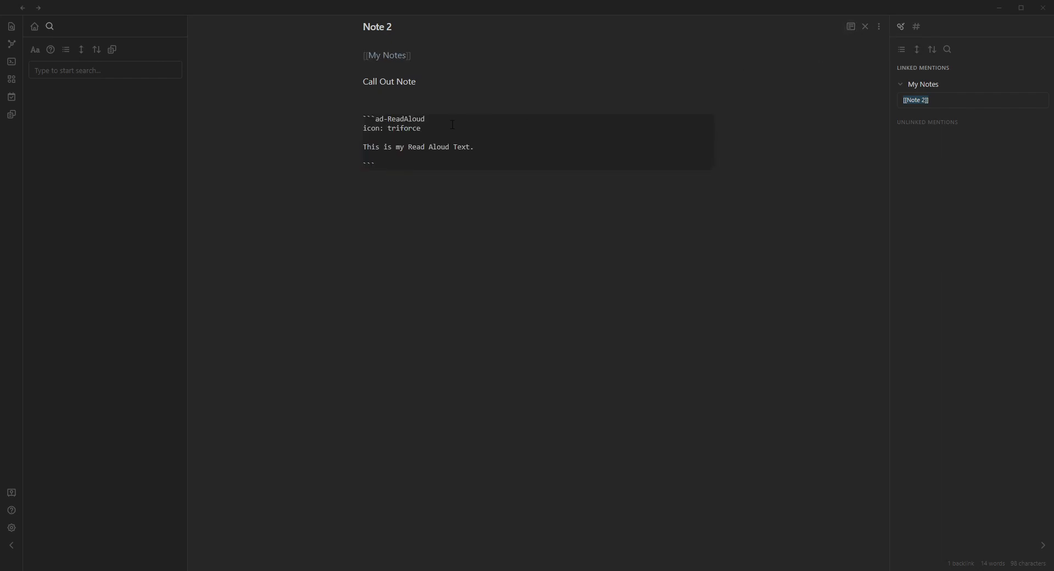
pyautogui.moveTo(431, 131); pyautogui.dragTo(351, 129)
pyautogui.press('BackSpace')
pyautogui.press('BackSpace')
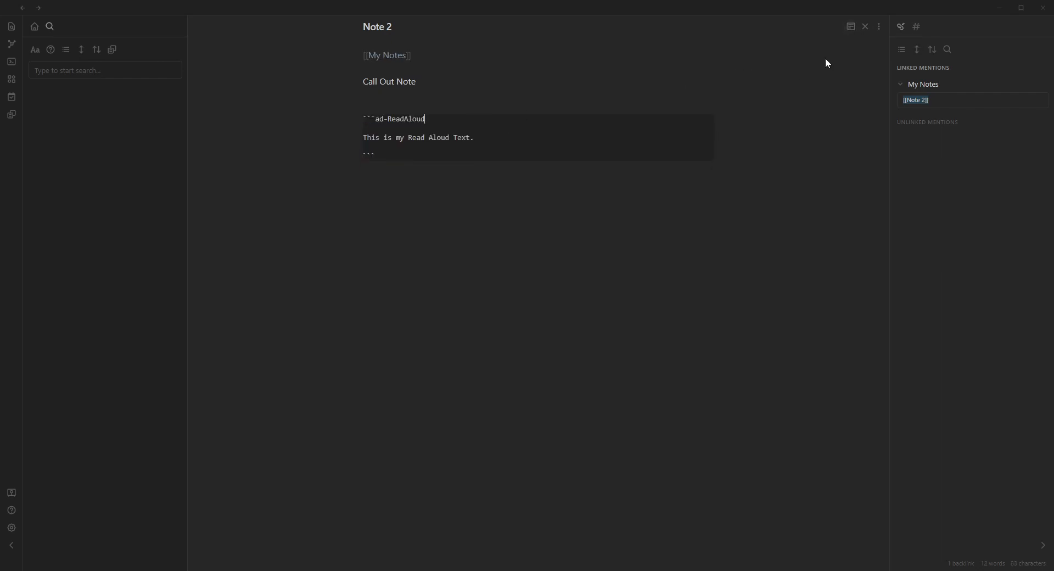
pyautogui.click(850, 31)
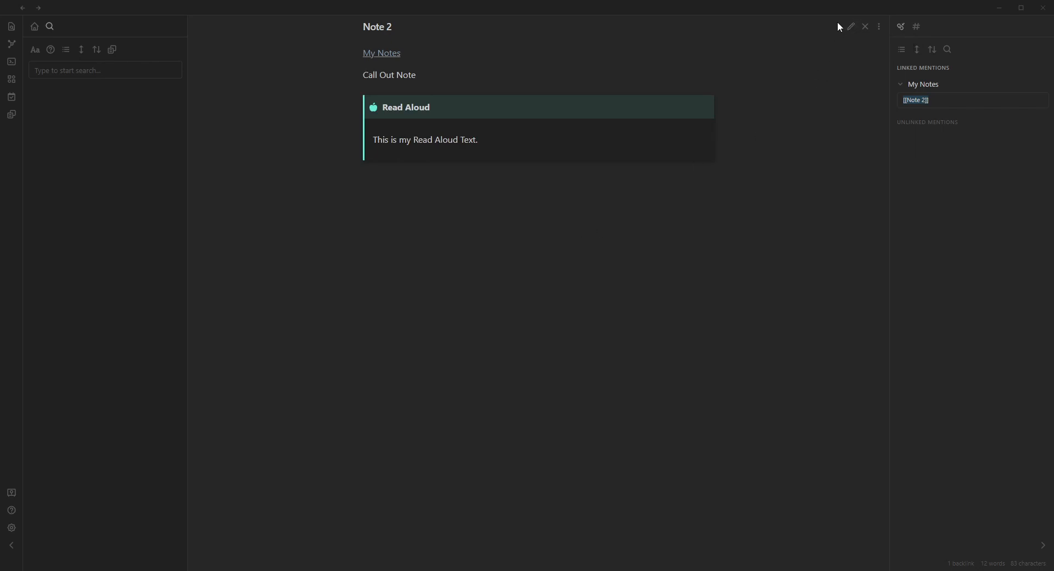
# Step: Return Note 2 to editing, switch to Notepad and copy its entire list of how-to topics
pyautogui.click(850, 28)
pyautogui.click(850, 26)
pyautogui.click(850, 27)
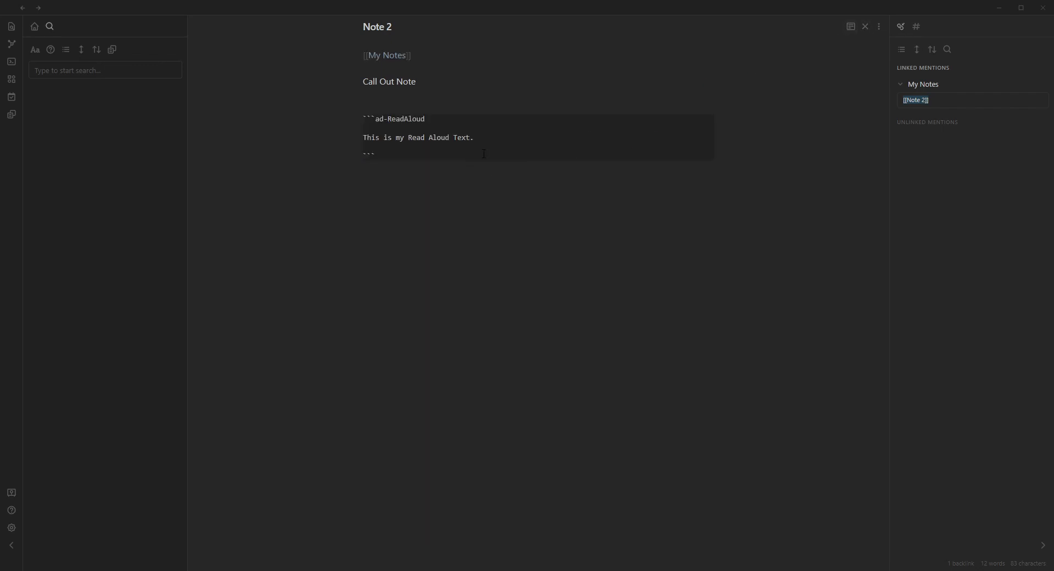
pyautogui.moveTo(476, 138); pyautogui.dragTo(325, 130)
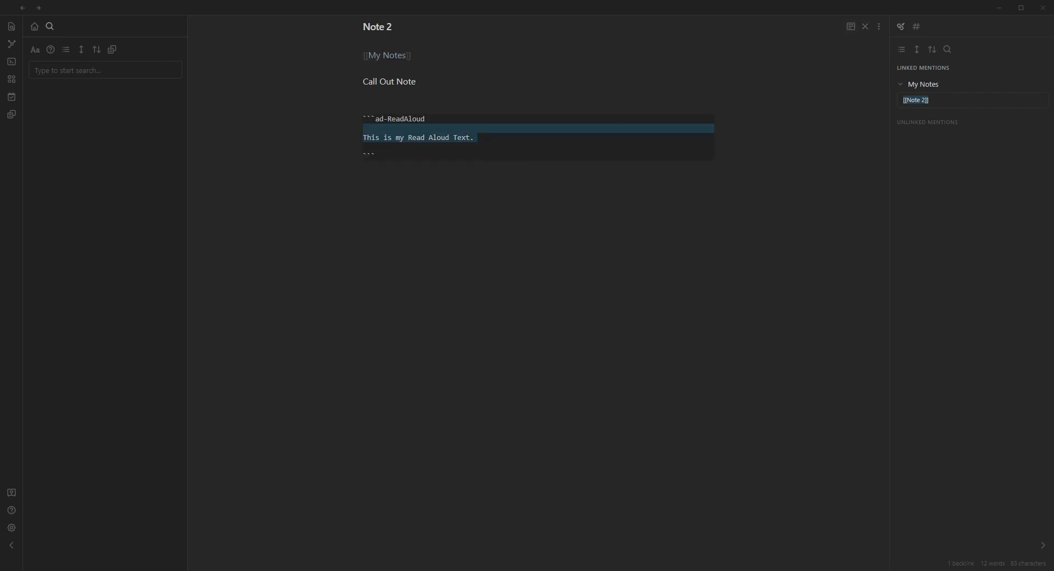
pyautogui.hotkey('alt', 'Tab')
pyautogui.hotkey('ctrl', 'a')
pyautogui.hotkey('ctrl', 'c')
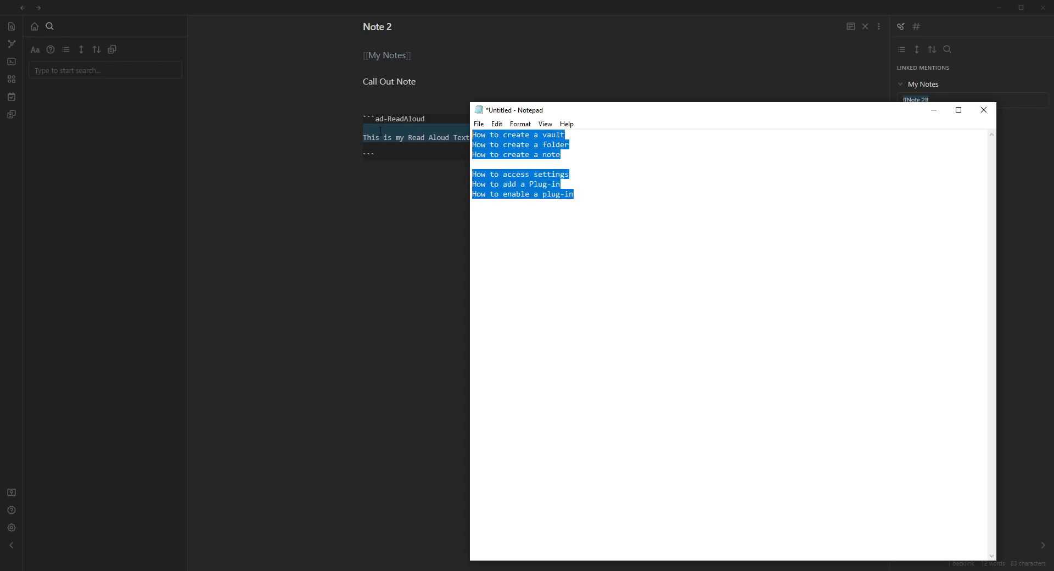
# Step: Replace the ReadAloud block's text in Obsidian's Note 2 with the copied how-to list and preview the note
pyautogui.click(412, 197)
pyautogui.moveTo(494, 139); pyautogui.dragTo(332, 137)
pyautogui.hotkey('ctrl', 'v')
pyautogui.click(850, 27)
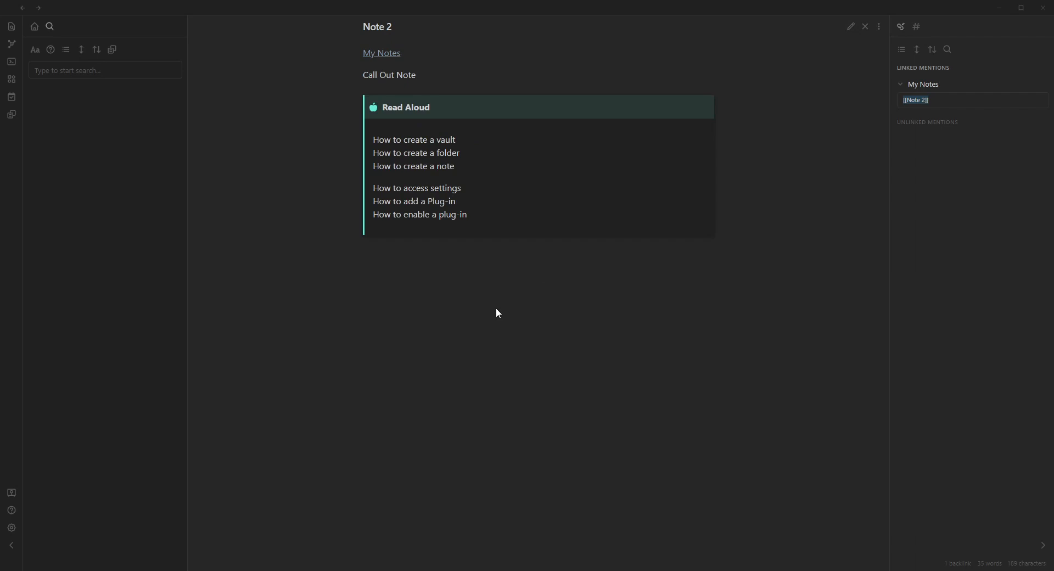
# Step: Make "How to create a vault" a level 1 heading inside the ReadAloud block and preview it
pyautogui.click(850, 26)
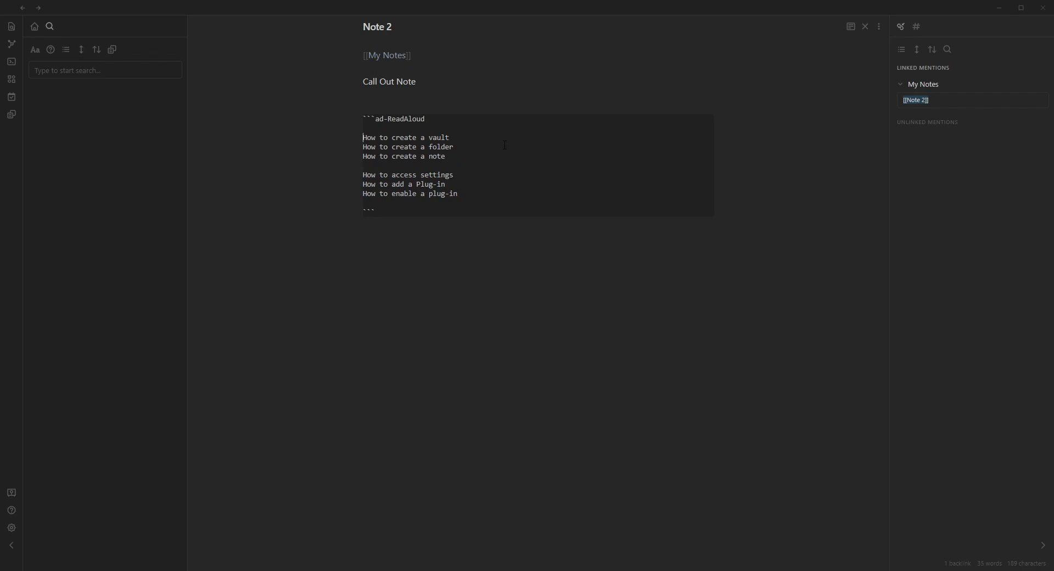
pyautogui.write('#')
pyautogui.click(851, 27)
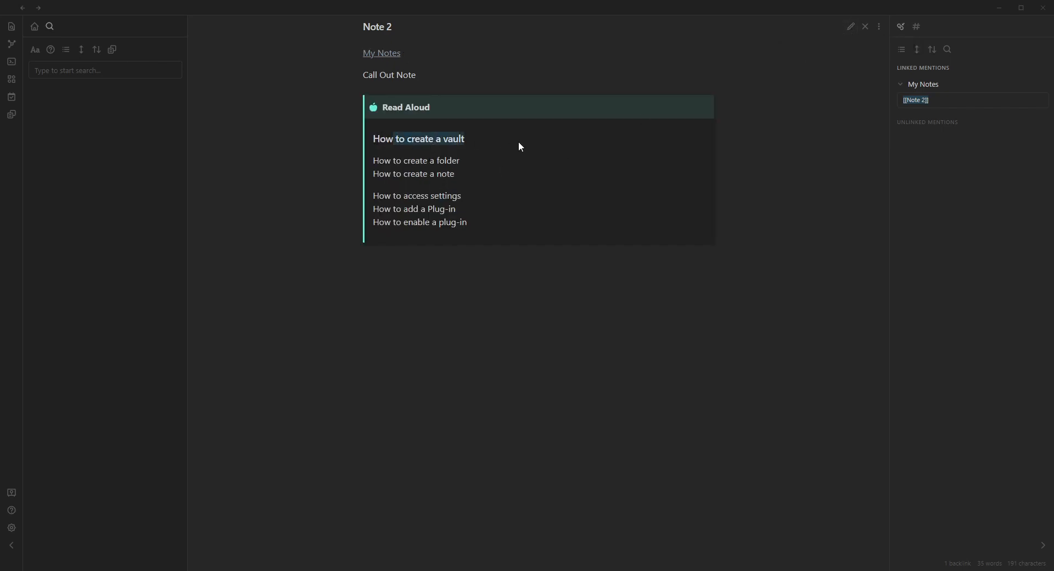
# Step: Format the remaining five how-to lines as headings of levels 2 to 6 in order, and preview the callout
pyautogui.click(850, 27)
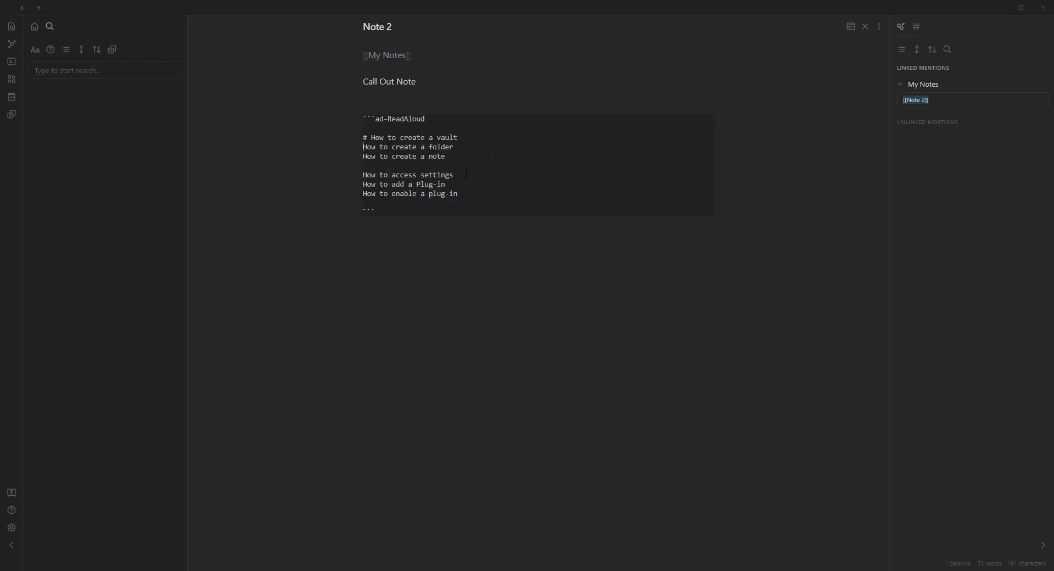
pyautogui.write('##')
pyautogui.press('Home')
pyautogui.write('### ')
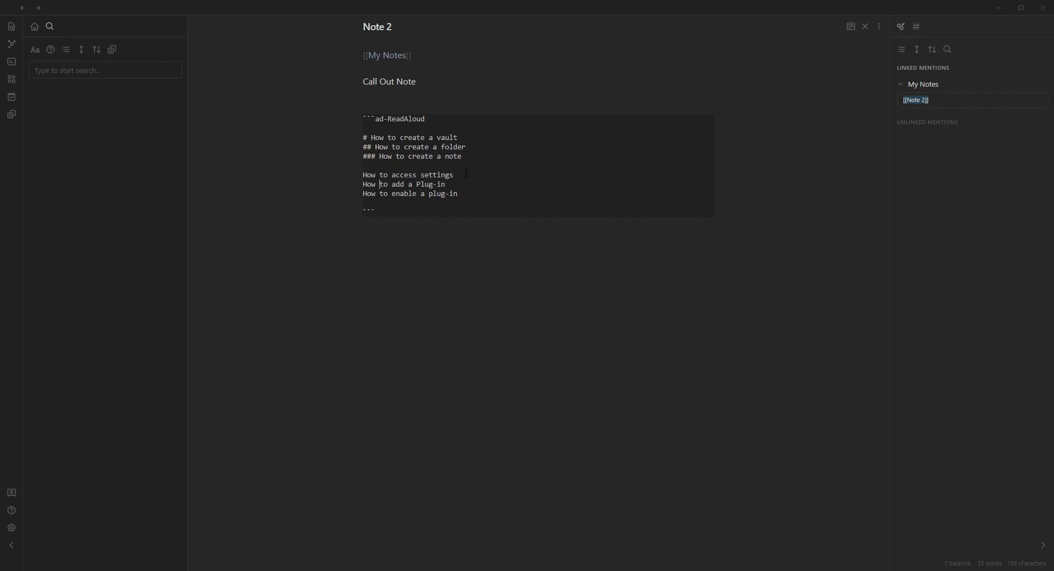
pyautogui.write('####')
pyautogui.press('Down')
pyautogui.write('##### How')
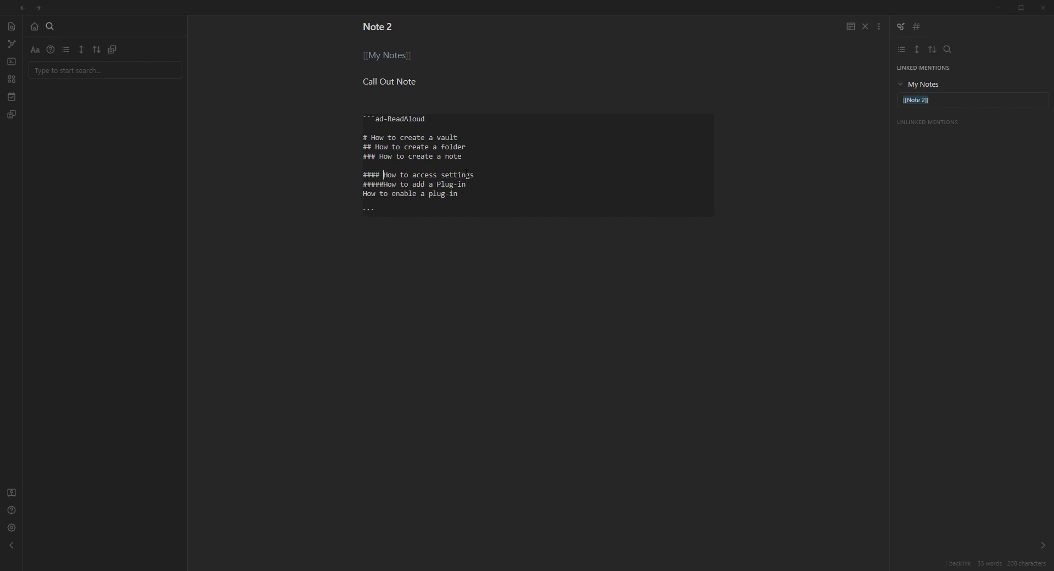
pyautogui.press('Down')
pyautogui.write('######')
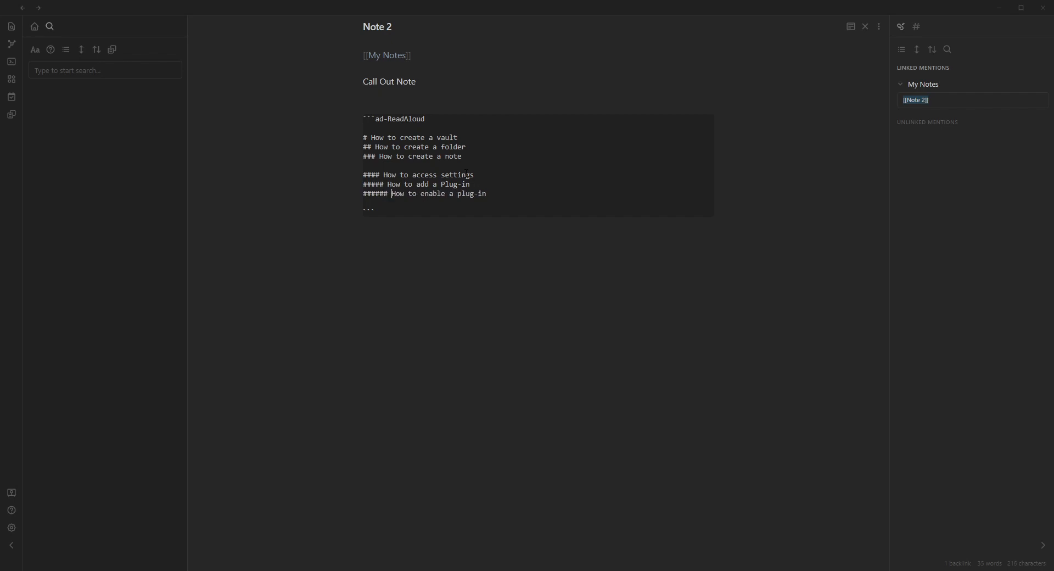
pyautogui.click(851, 26)
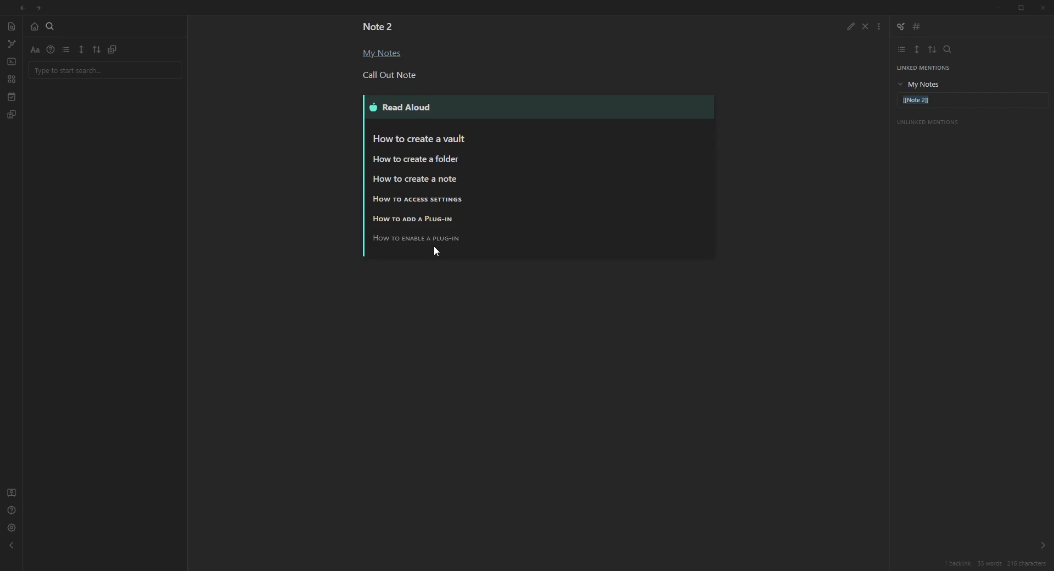
# Step: Review the Usage and Options sections on the installed Admonition plugin's page, and return to Note 2
pyautogui.click(851, 26)
pyautogui.click(11, 527)
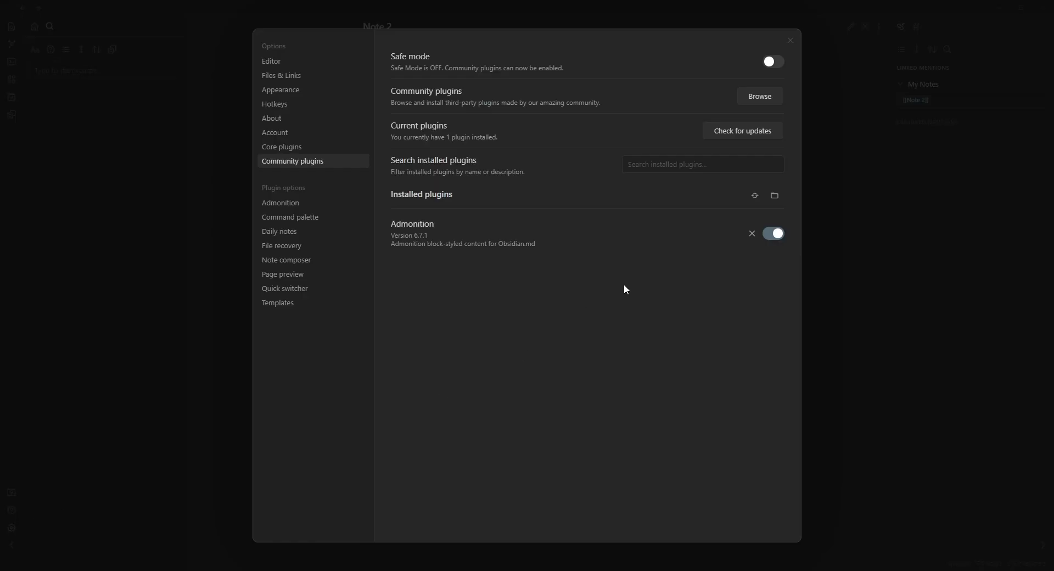
pyautogui.click(423, 235)
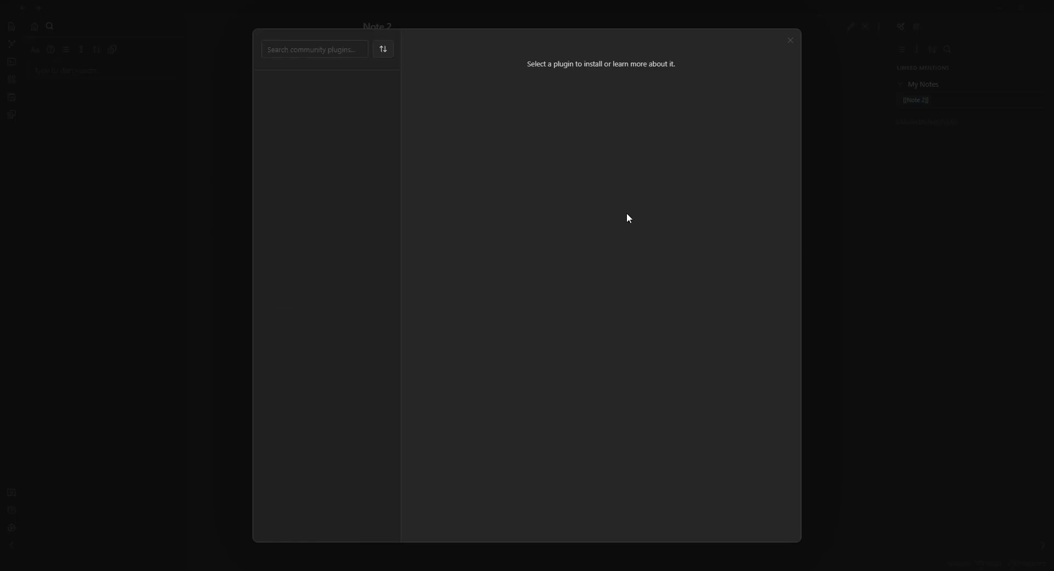
pyautogui.scroll(-9, 703, 371)
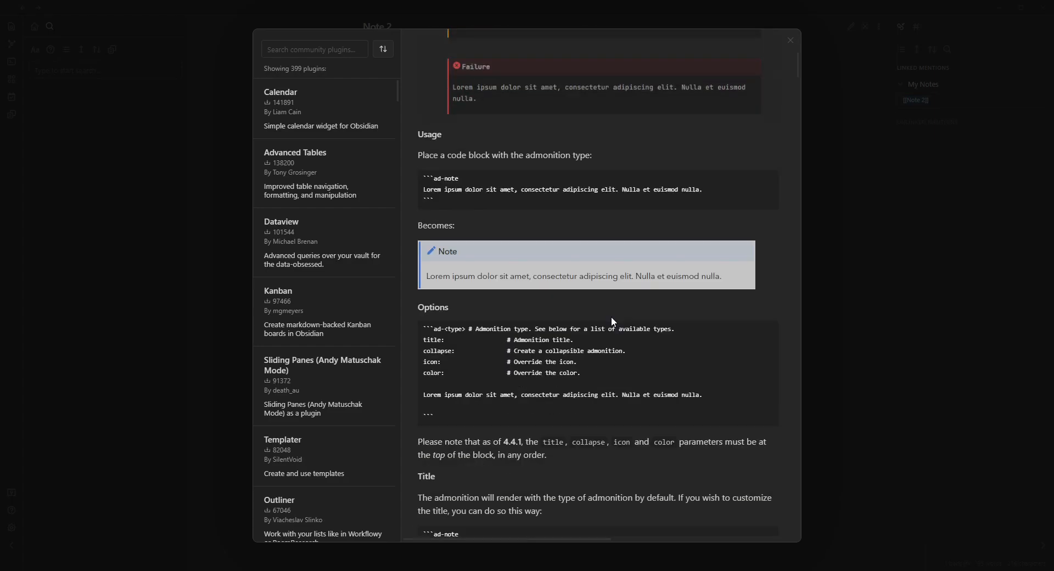
pyautogui.click(791, 41)
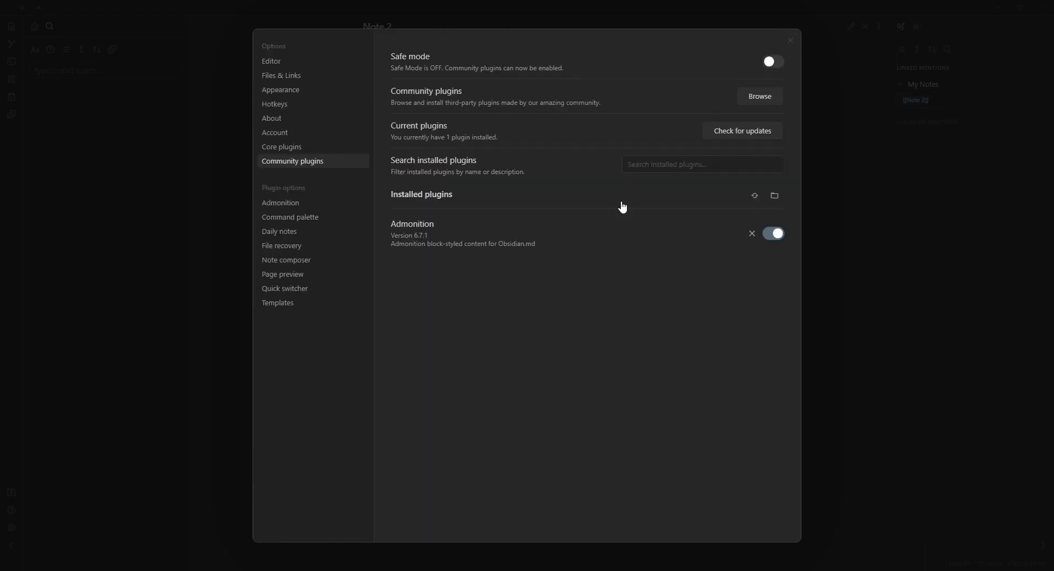
pyautogui.click(791, 40)
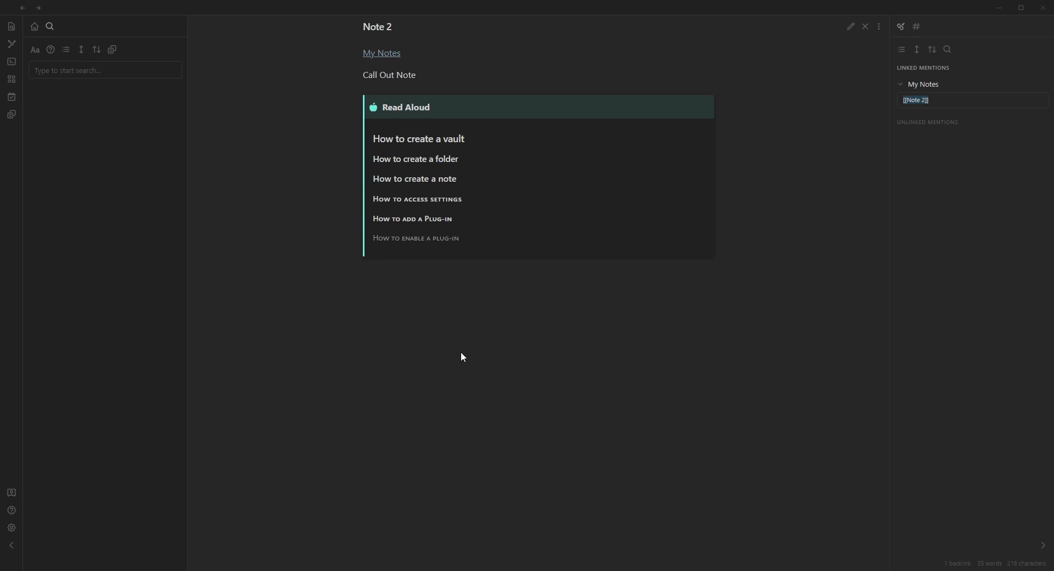
# Step: Create a new folder in the vault and name it Markup Language Notes
pyautogui.click(34, 27)
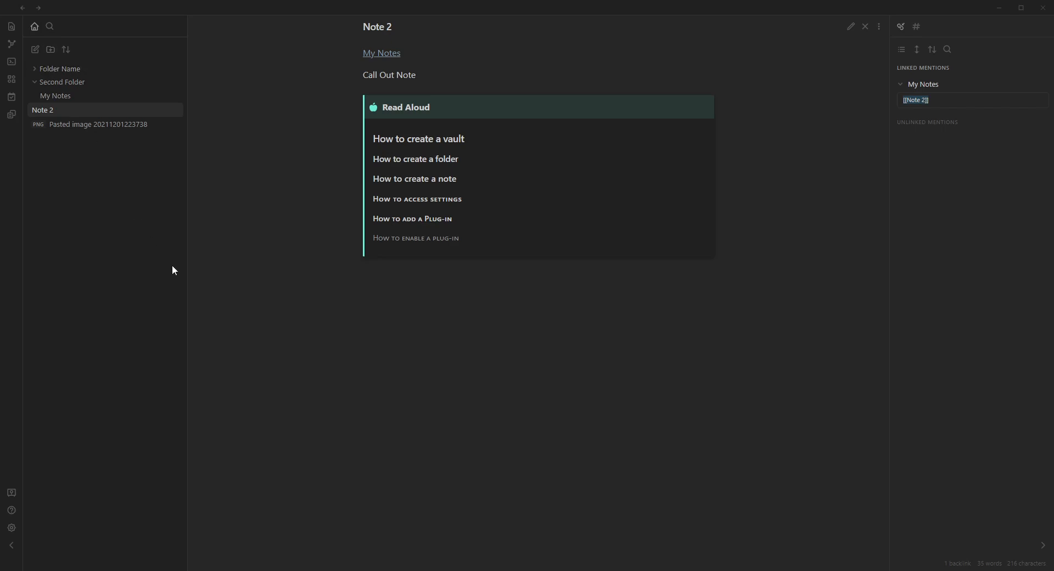
pyautogui.click(50, 50)
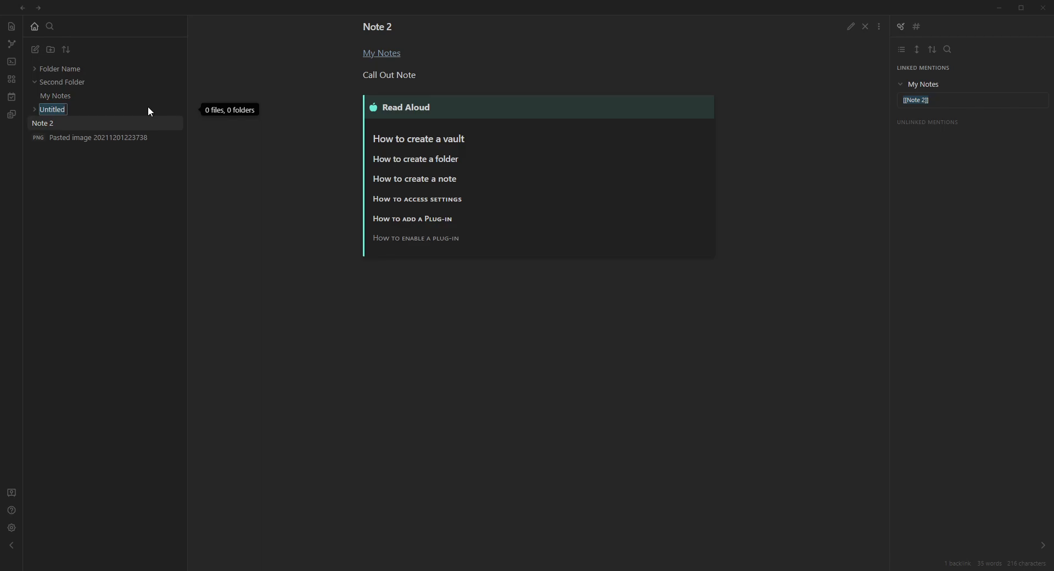
pyautogui.write('Referen')
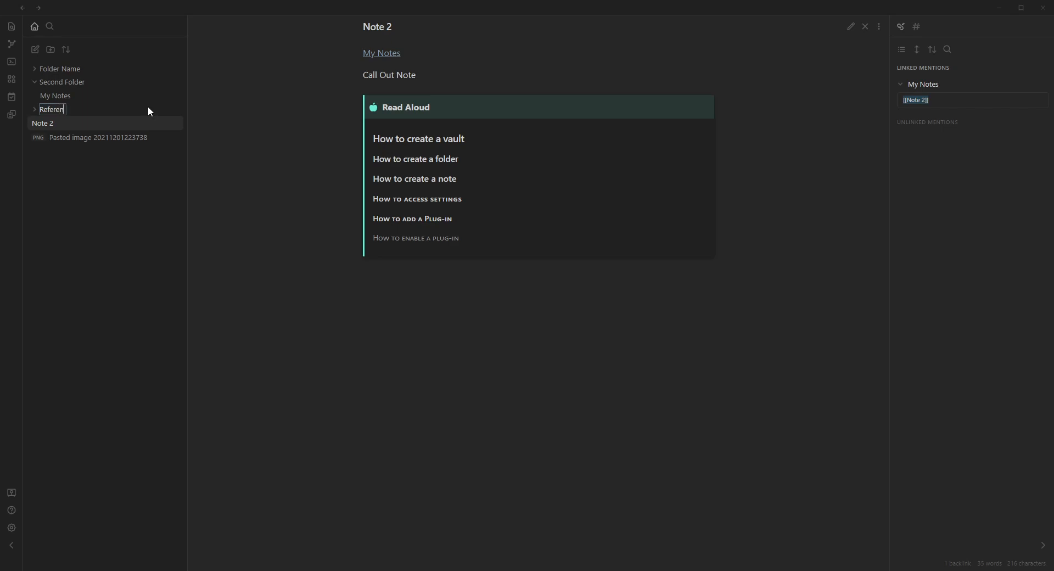
pyautogui.write('ce Material')
pyautogui.hotkey('ctrl', 'a')
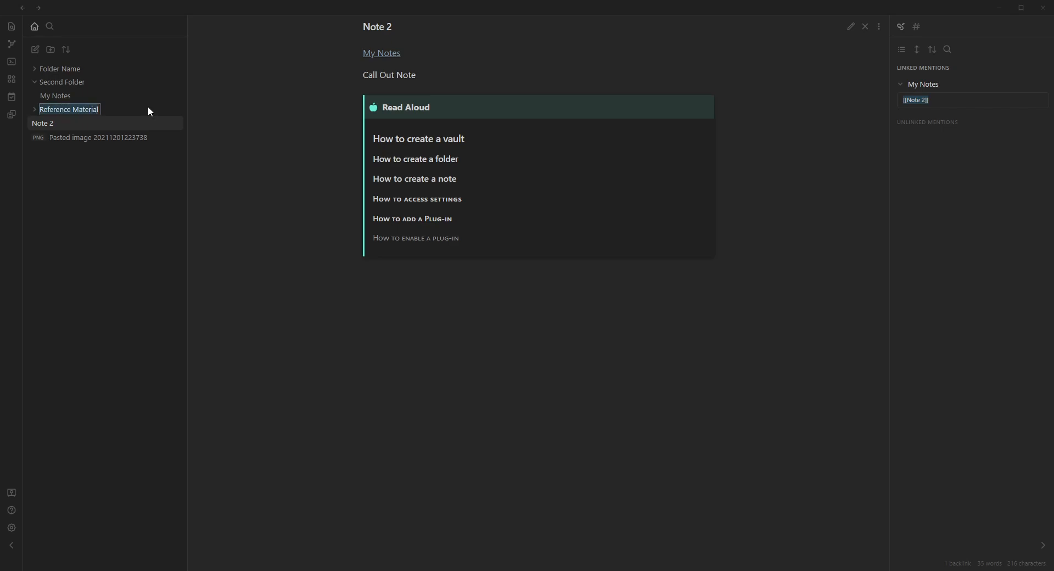
pyautogui.write('Mark')
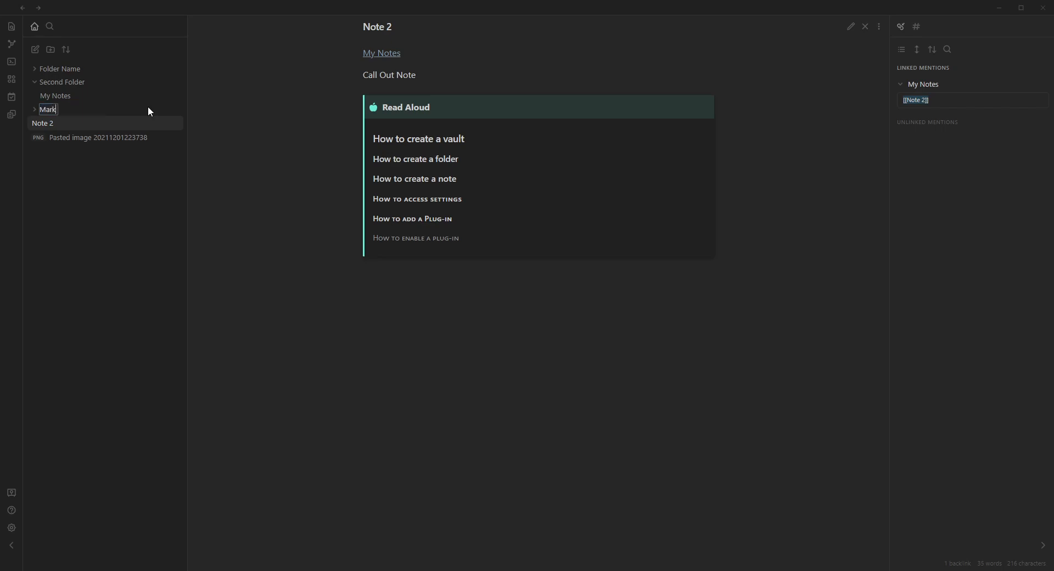
pyautogui.write('up Language Notes')
pyautogui.press('Return')
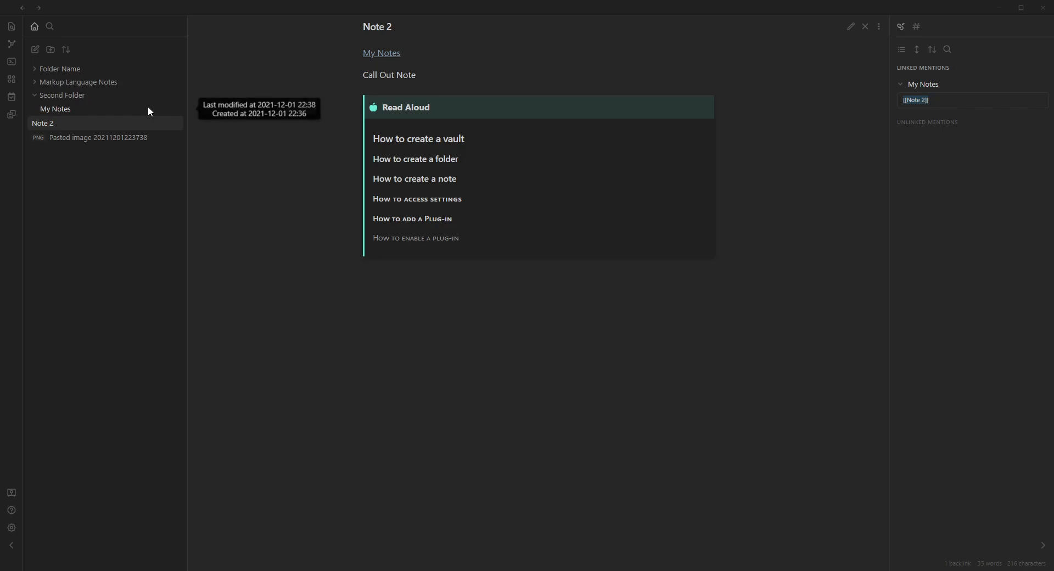
# Step: Rename the Markup Language Notes folder as z_Markup Language Notes, and move Note 2 and the pasted image into Second Folder
pyautogui.rightClick(88, 81)
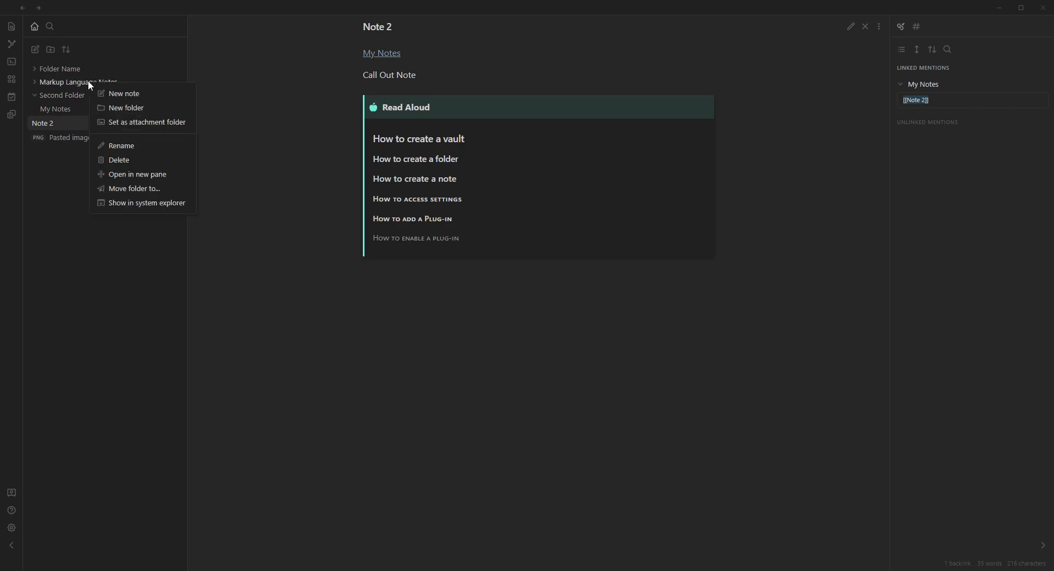
pyautogui.click(129, 144)
pyautogui.press('Home')
pyautogui.write('z_')
pyautogui.press('Return')
pyautogui.moveTo(49, 123); pyautogui.dragTo(56, 83)
pyautogui.moveTo(60, 128); pyautogui.dragTo(60, 82)
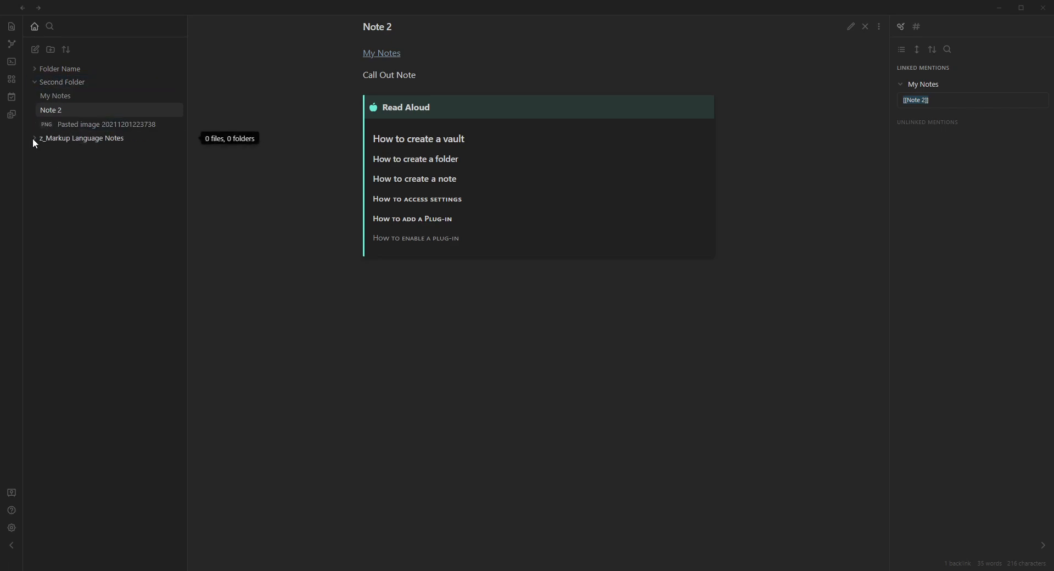
# Step: Create a note named Call Out Boxes inside the z_Markup Language Notes folder
pyautogui.click(63, 140)
pyautogui.click(35, 49)
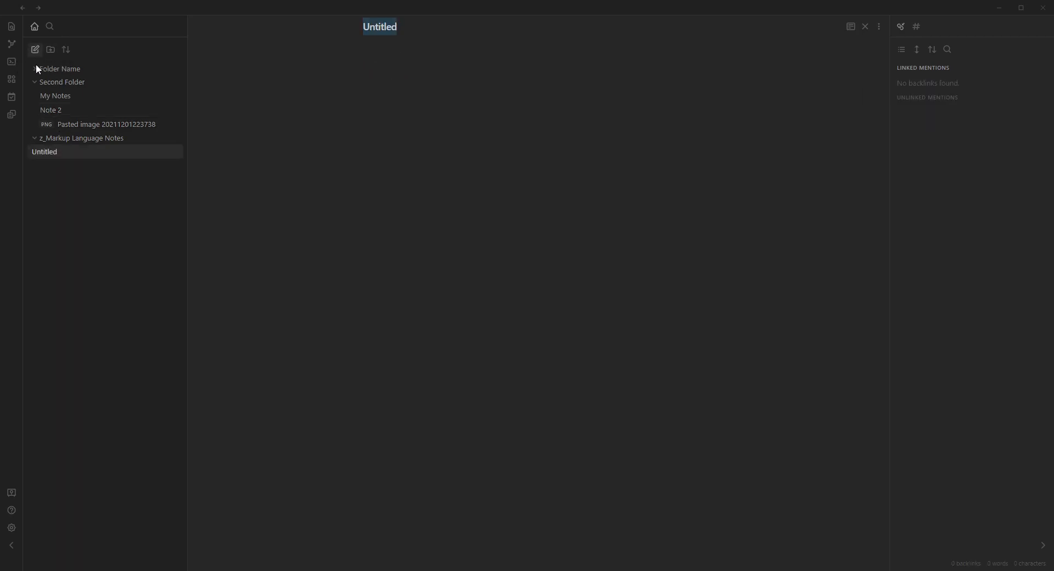
pyautogui.moveTo(50, 152); pyautogui.dragTo(68, 140)
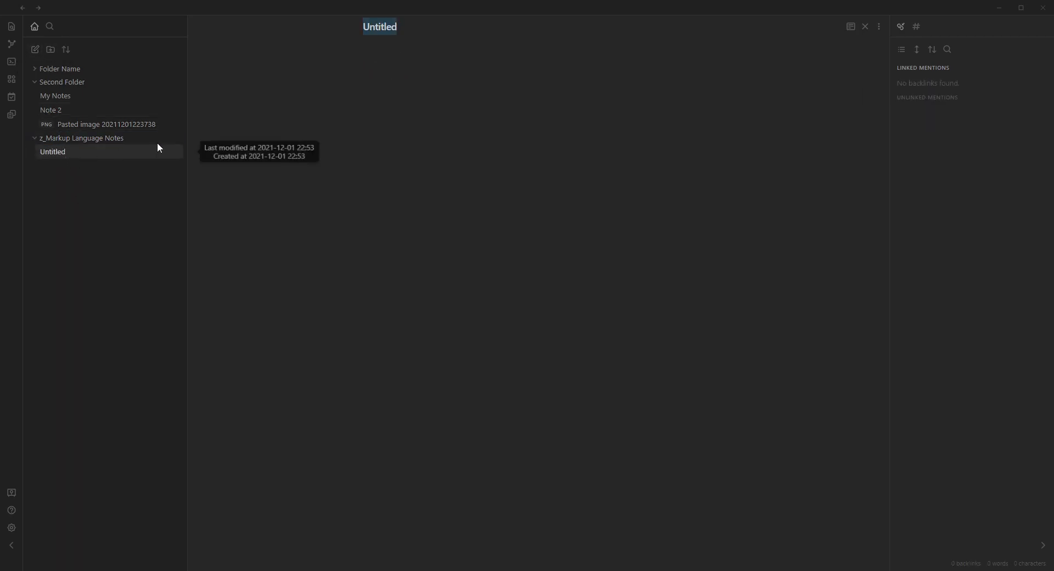
pyautogui.press('BackSpace')
pyautogui.write('Call Out')
pyautogui.write(' Box')
pyautogui.press('BackSpace')
pyautogui.write('xes')
pyautogui.press('Return')
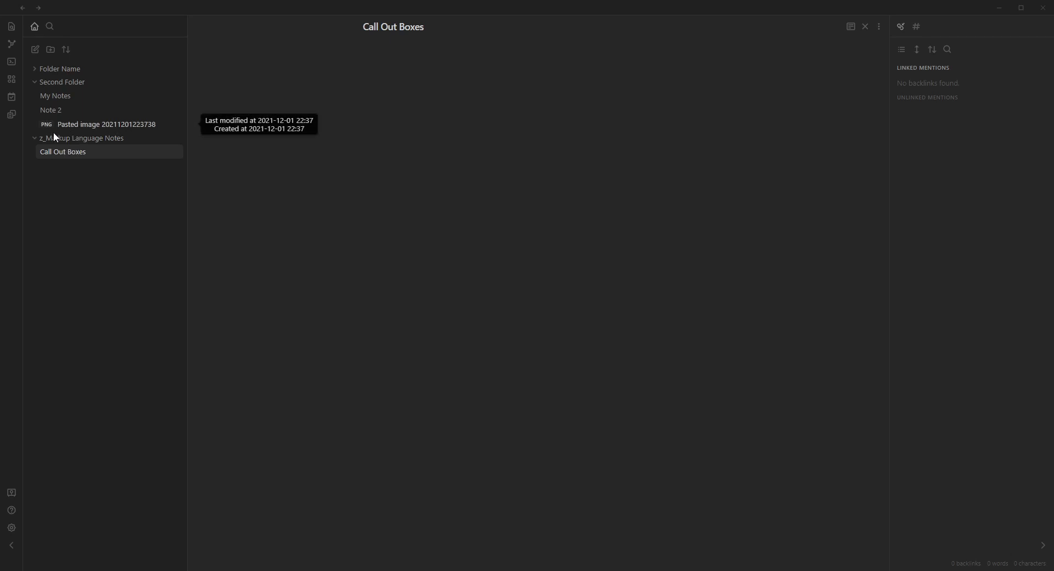
# Step: Copy the ReadAloud block from Note 2 into the Call Out Boxes note, preview it, and return to editing
pyautogui.click(55, 98)
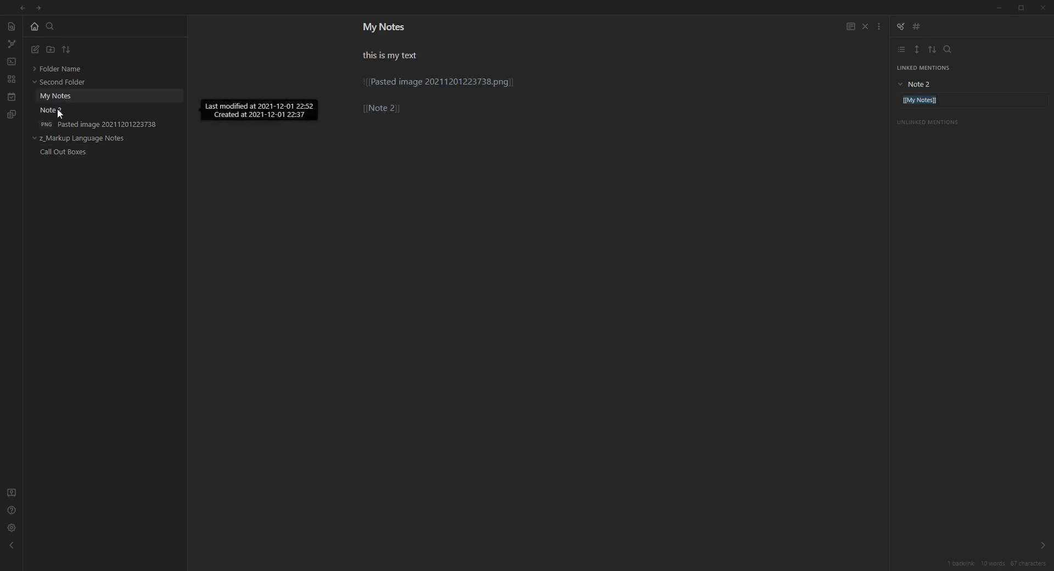
pyautogui.click(59, 111)
pyautogui.moveTo(381, 207); pyautogui.dragTo(342, 110)
pyautogui.hotkey('ctrl', 'c')
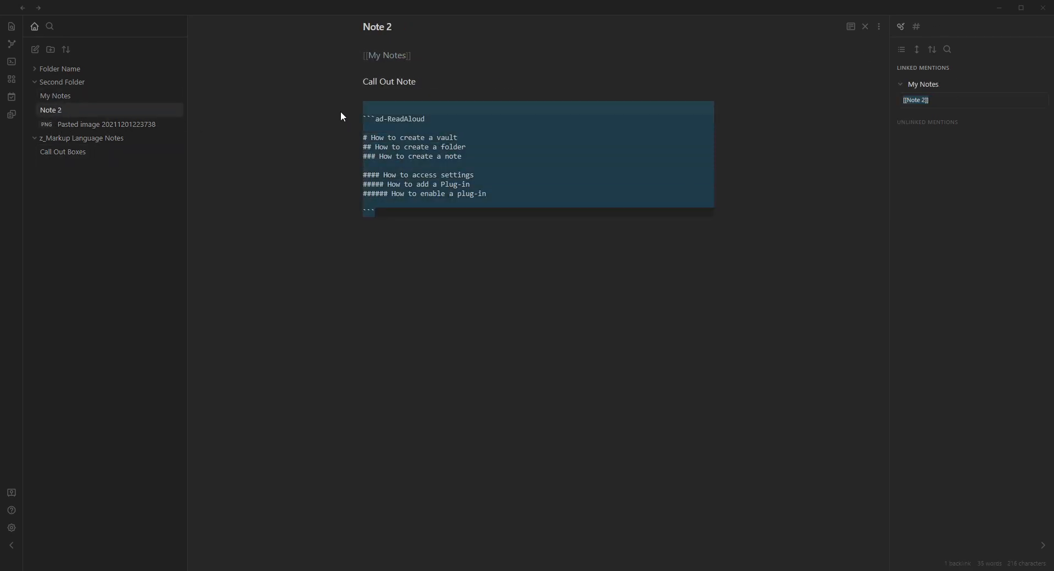
pyautogui.click(63, 152)
pyautogui.hotkey('ctrl', 'v')
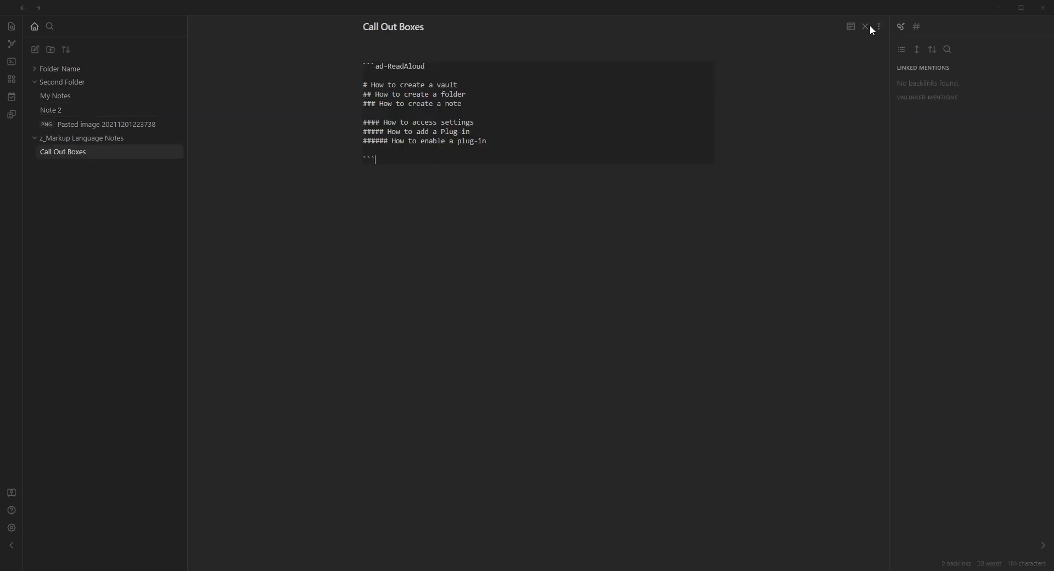
pyautogui.click(852, 27)
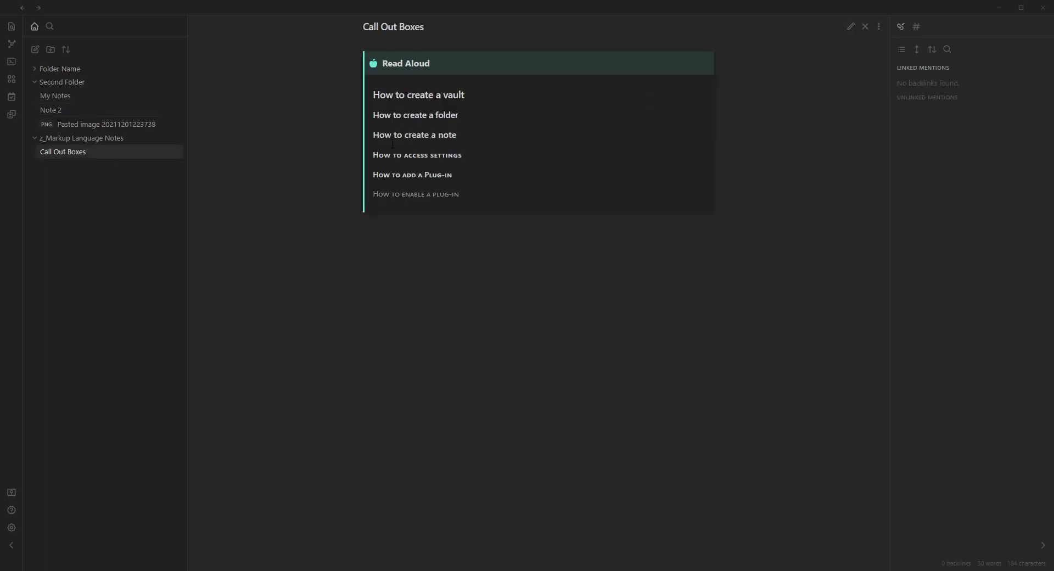
pyautogui.click(851, 26)
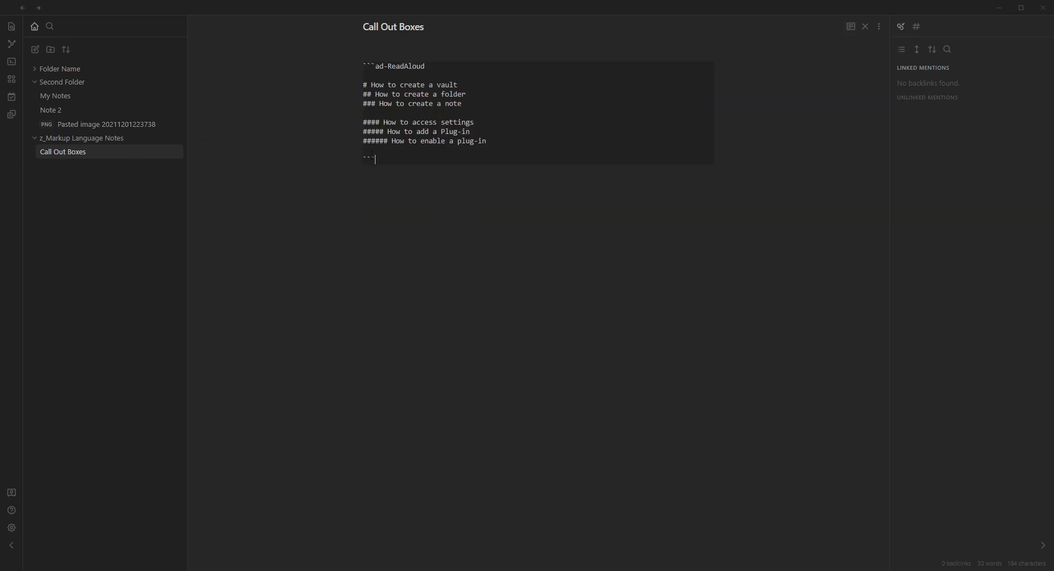
# Step: Open the Admonition plugin's GitHub repository in the browser from its community plugin page
pyautogui.moveTo(379, 160); pyautogui.dragTo(352, 55)
pyautogui.click(454, 201)
pyautogui.click(11, 528)
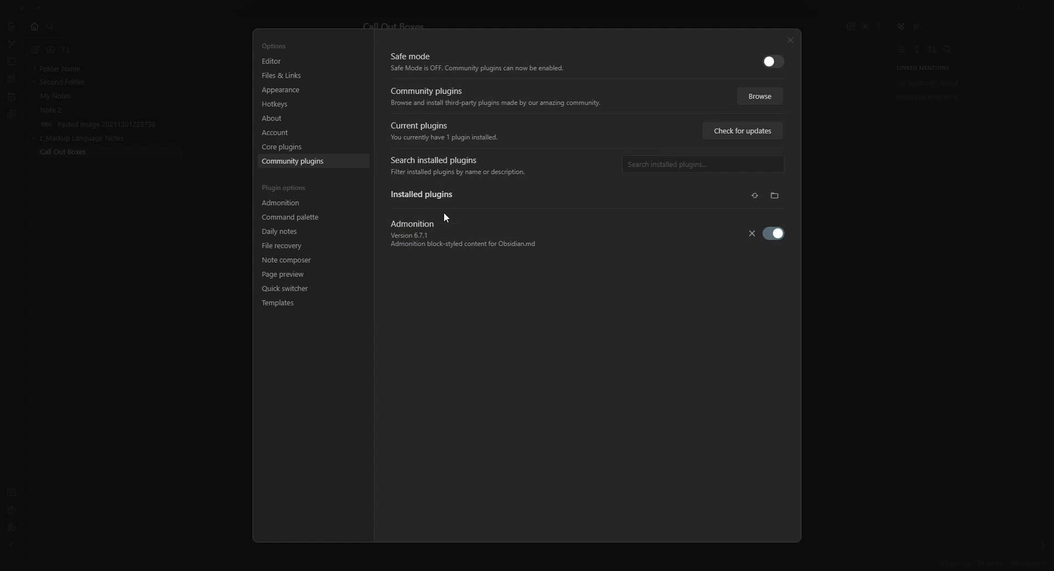
pyautogui.click(413, 242)
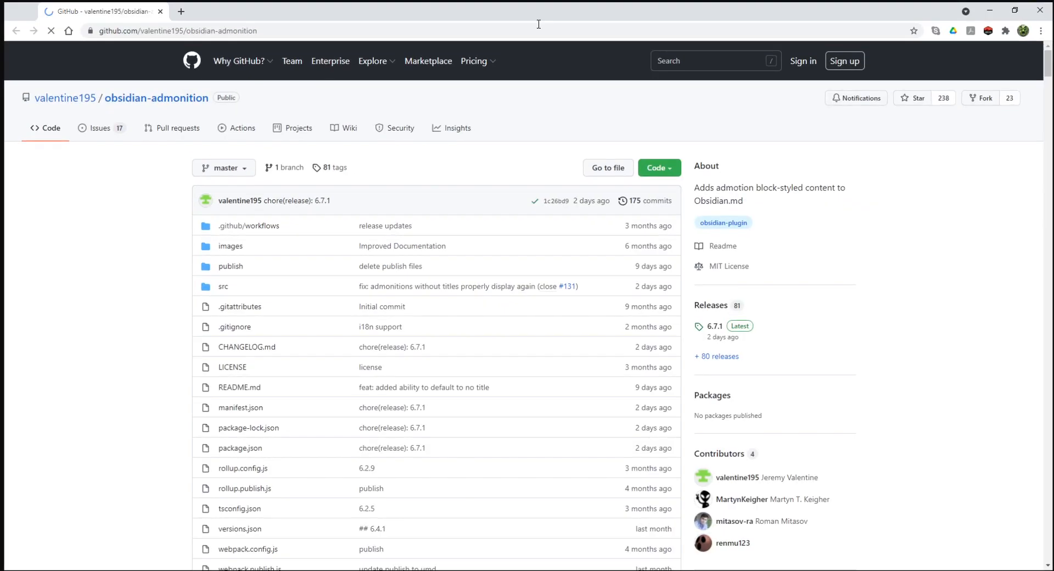
# Step: Look through the obsidian-admonition repository page for its documentation on options, nesting, styling and syntax
pyautogui.scroll(-8, 181, 231)
pyautogui.scroll(-20, 127, 280)
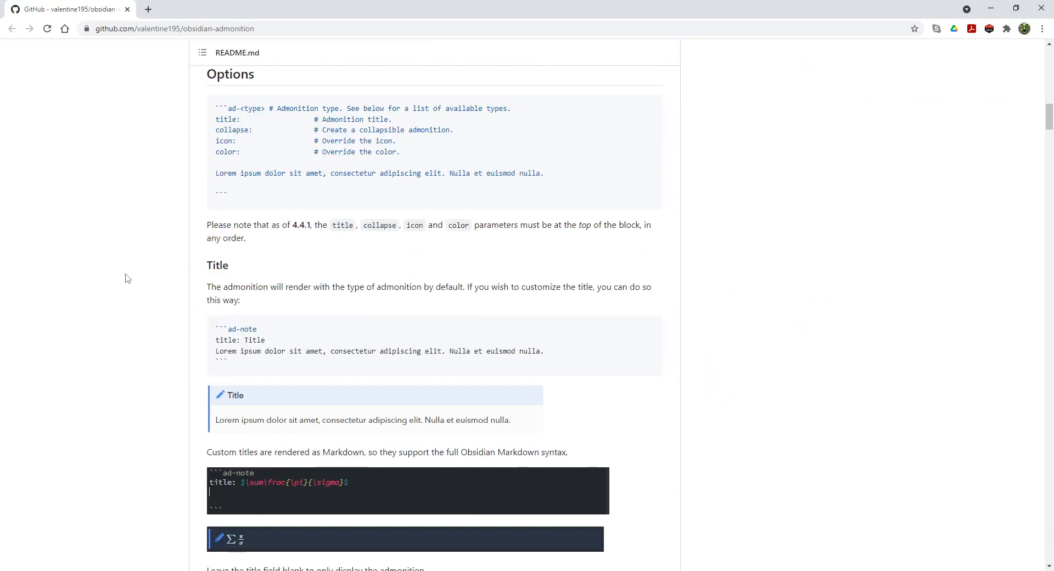
pyautogui.scroll(-20, 137, 285)
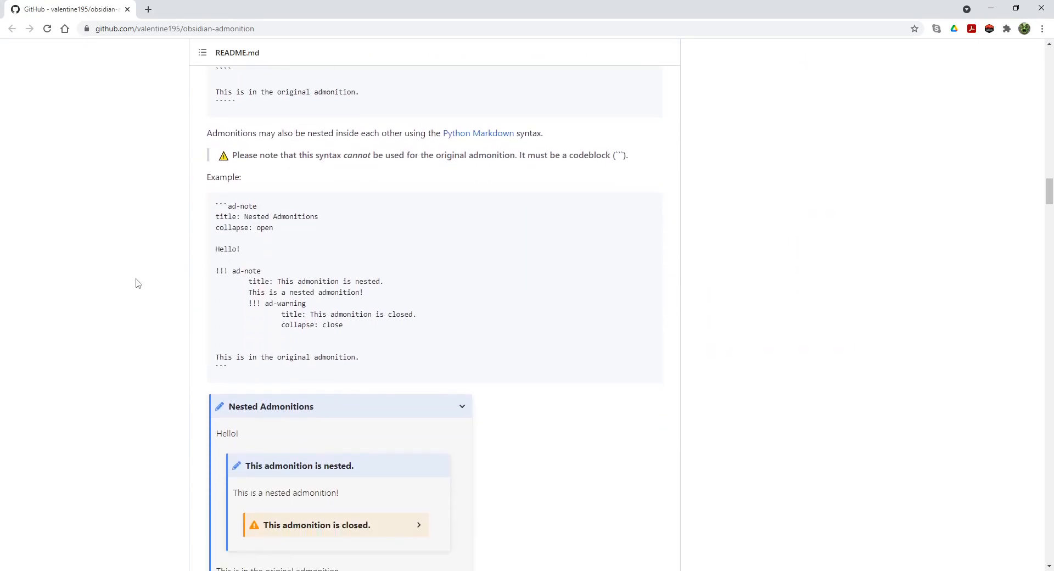
pyautogui.scroll(-20, 141, 290)
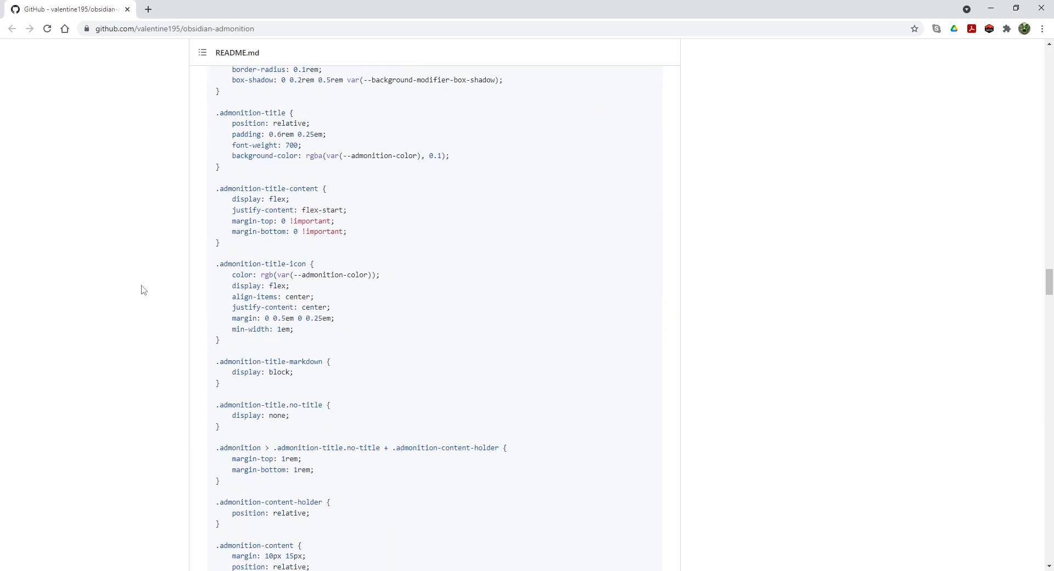
pyautogui.scroll(-20, 144, 295)
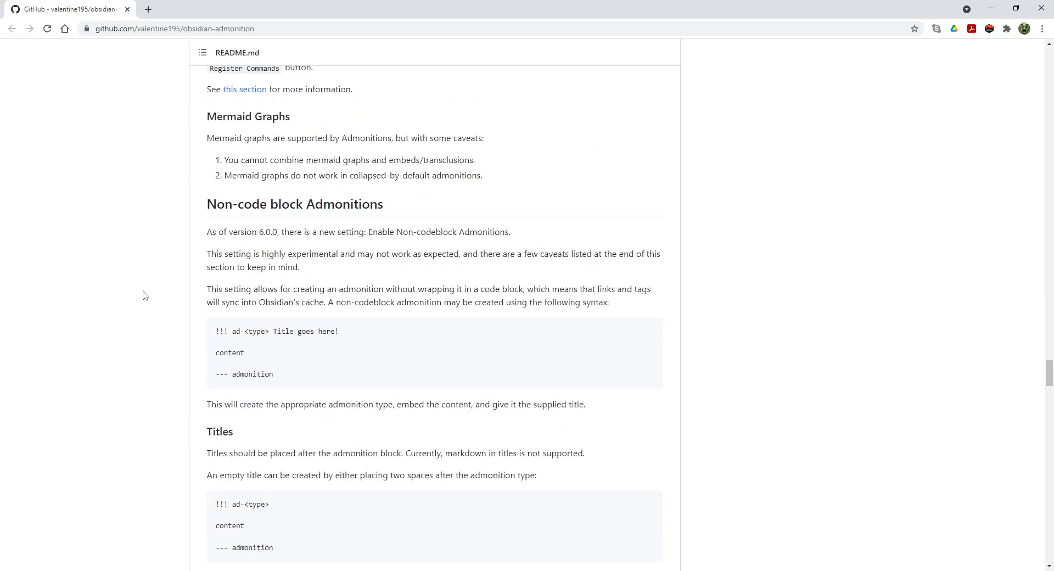
pyautogui.scroll(-20, 147, 296)
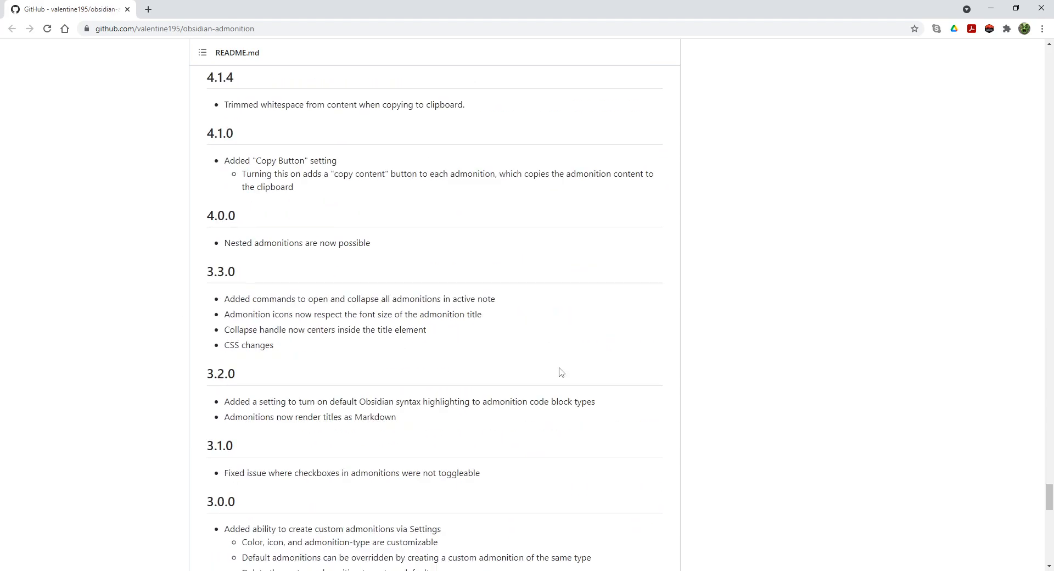
pyautogui.moveTo(1050, 522); pyautogui.dragTo(1024, 65)
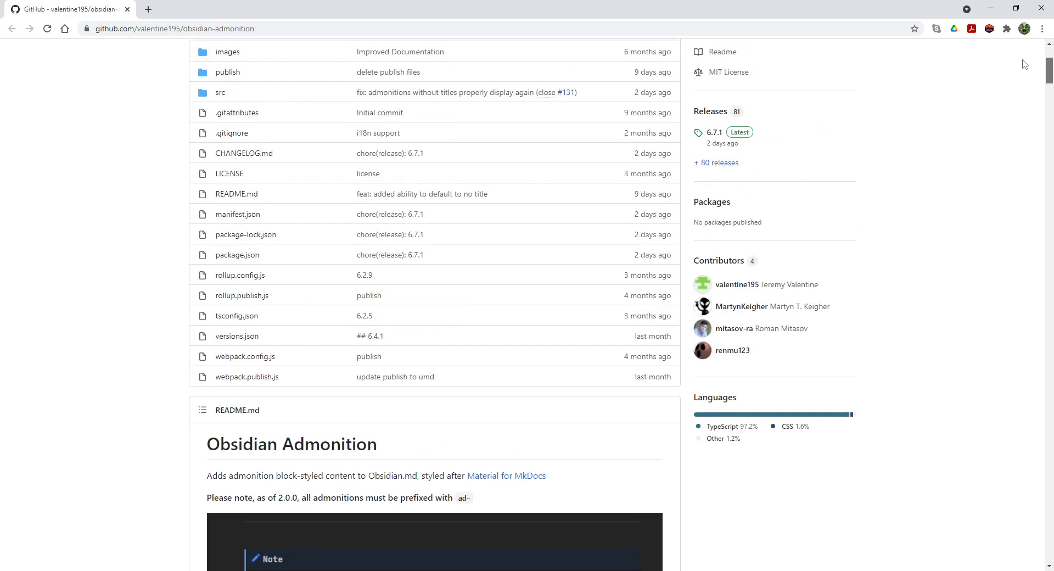
pyautogui.scroll(4, 506, 379)
pyautogui.scroll(-3, 294, 169)
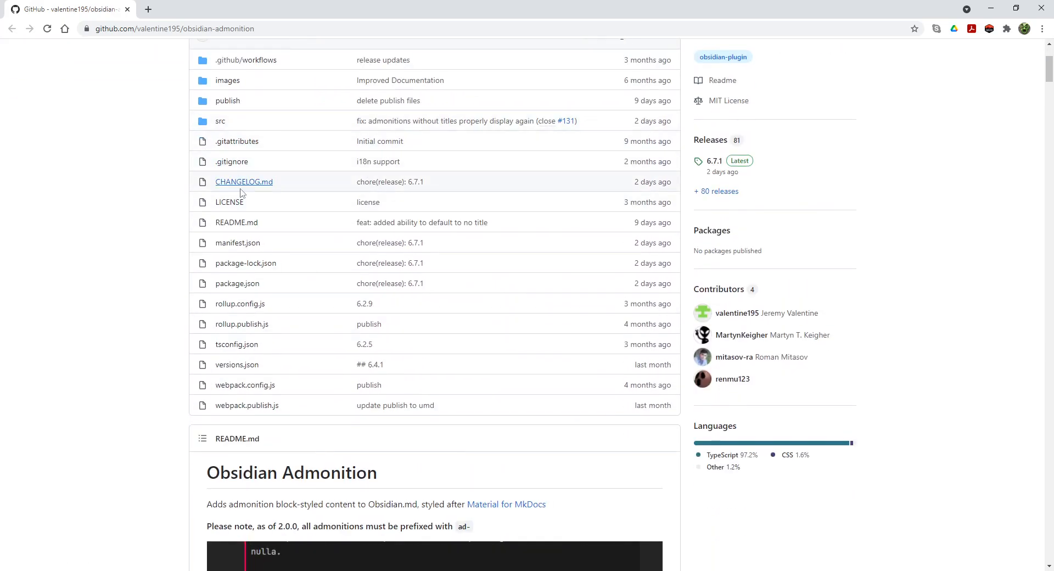
# Step: Open README.md, copy the Admonition Types table with its types and aliases, and return to the Call Out Boxes note in Obsidian
pyautogui.click(219, 223)
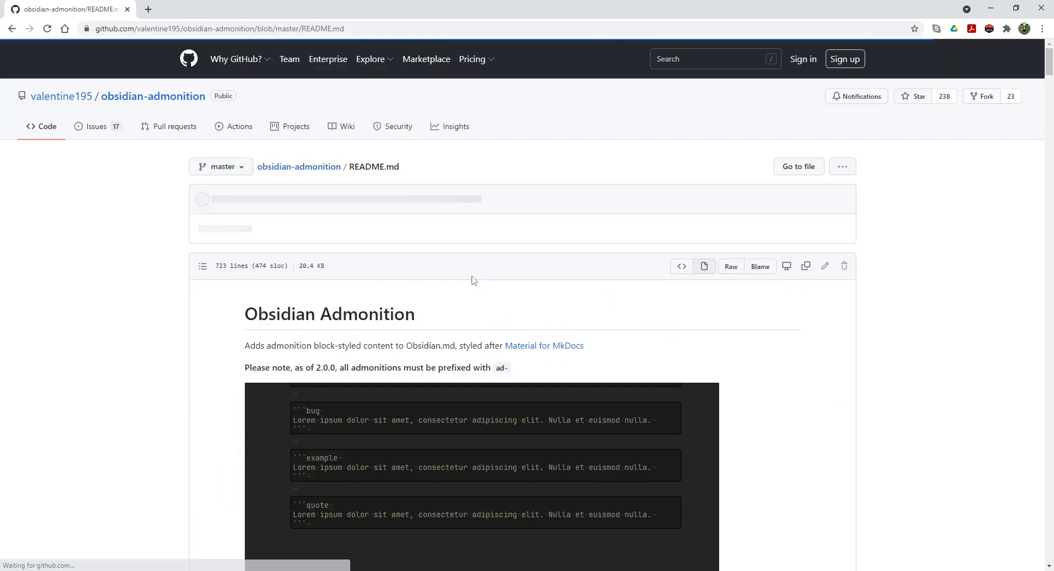
pyautogui.scroll(-20, 473, 279)
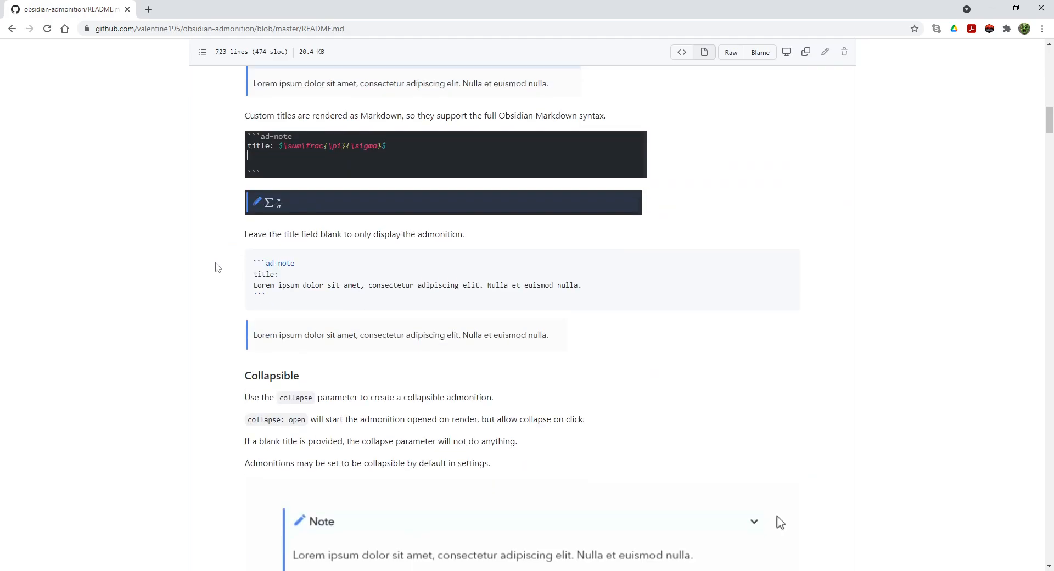
pyautogui.moveTo(1047, 122); pyautogui.dragTo(1047, 235)
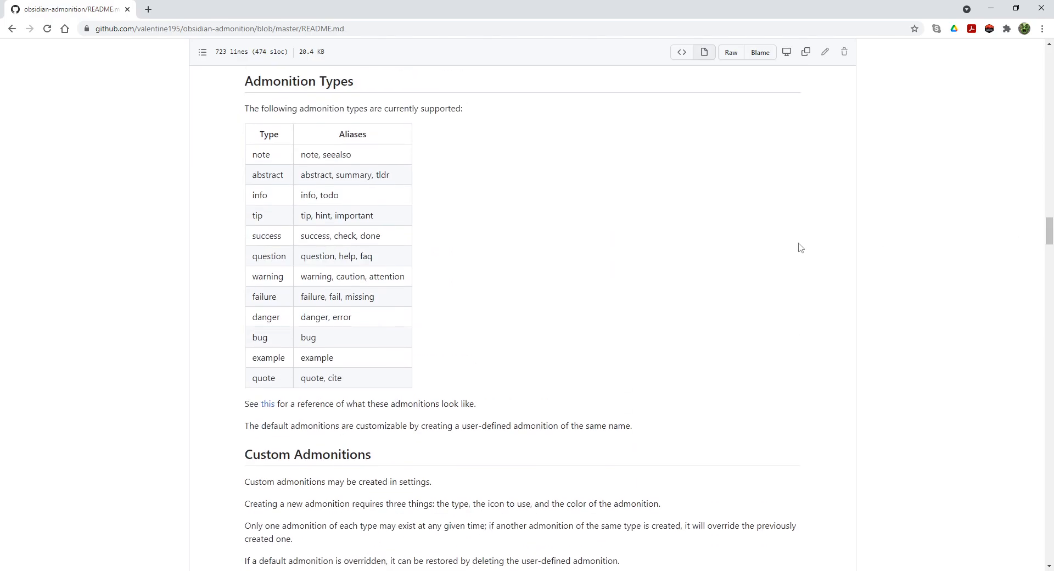
pyautogui.moveTo(342, 381); pyautogui.dragTo(244, 141)
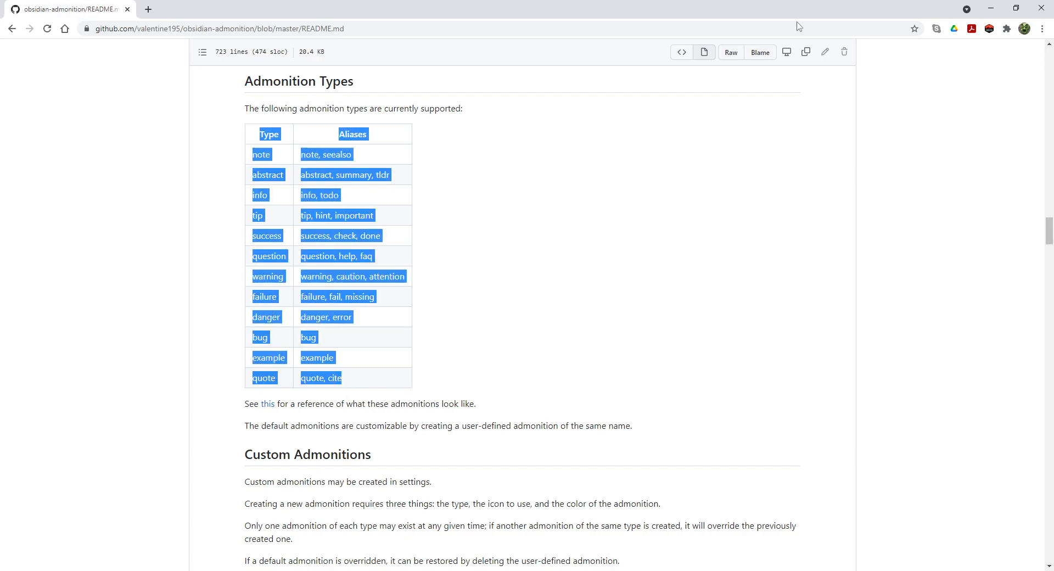
pyautogui.click(507, 287)
pyautogui.click(983, 14)
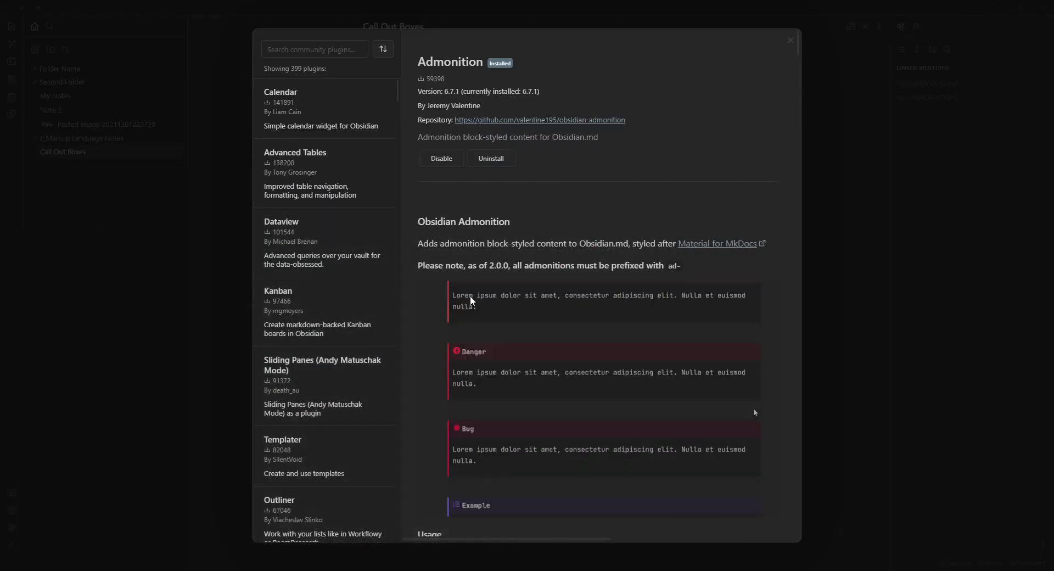
pyautogui.press('Escape')
pyautogui.press('Escape')
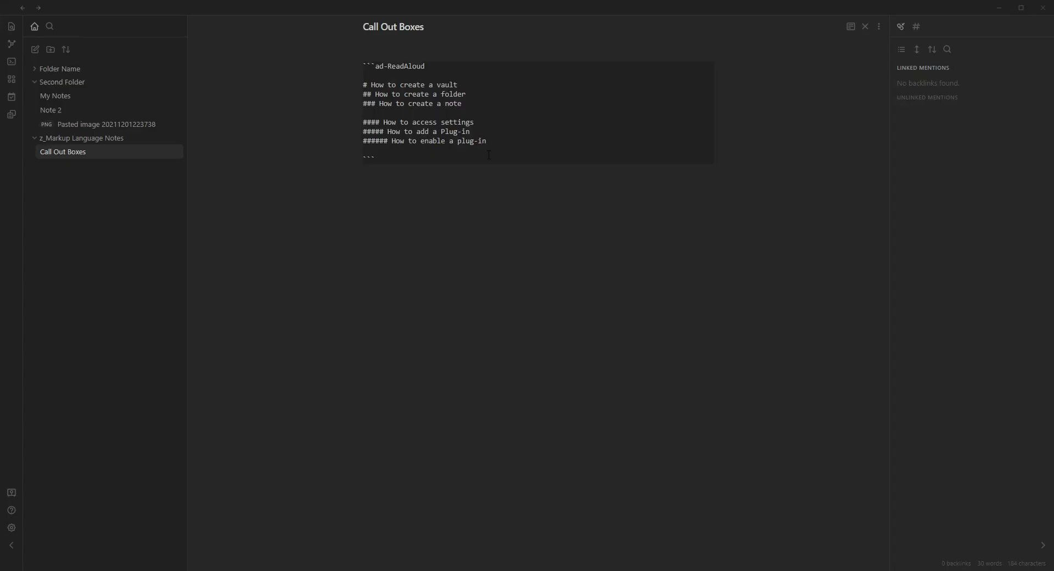
# Step: Paste the copied list of admonition types and aliases a few blank lines below the ReadAloud block
pyautogui.press('Return')
pyautogui.press('Return')
pyautogui.press('Return')
pyautogui.write('Type  Aliases  note  note, seealso  abstract  abstract, summary, tldr  info  info, todo  tip  tip, hint, important  success  success, check, done  question  question, help, faq  warning  warning, caution, attention  failure  failure, fail, missing  danger  danger, error  bug  bug  example  example  quote  quote, cite')
pyautogui.scroll(5, 559, 203)
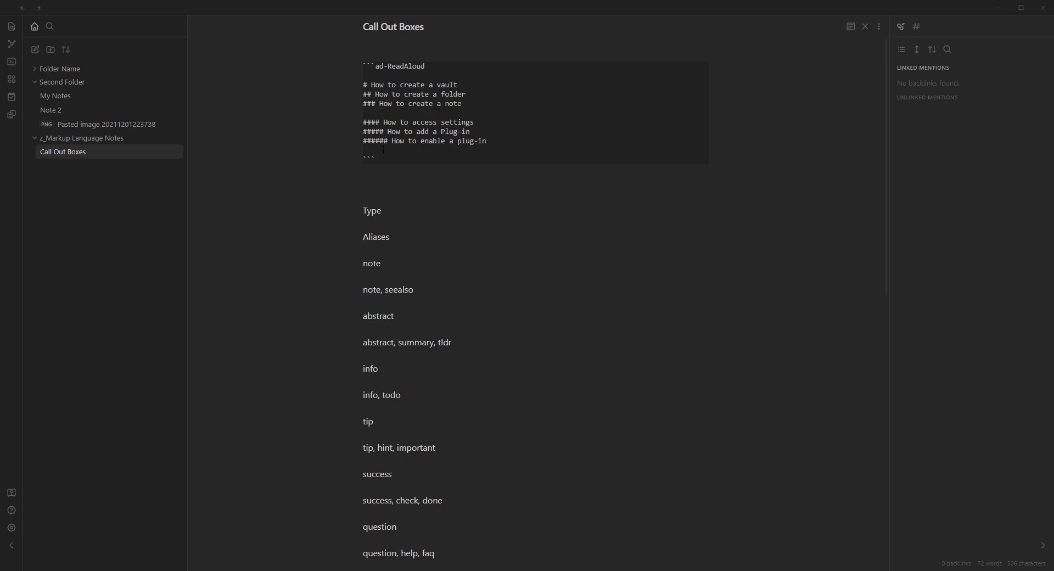
# Step: Duplicate the ReadAloud block below the original and change the copy's type to ad-note
pyautogui.moveTo(376, 159); pyautogui.dragTo(330, 67)
pyautogui.hotkey('ctrl', 'c')
pyautogui.click(410, 176)
pyautogui.hotkey('ctrl', 'v')
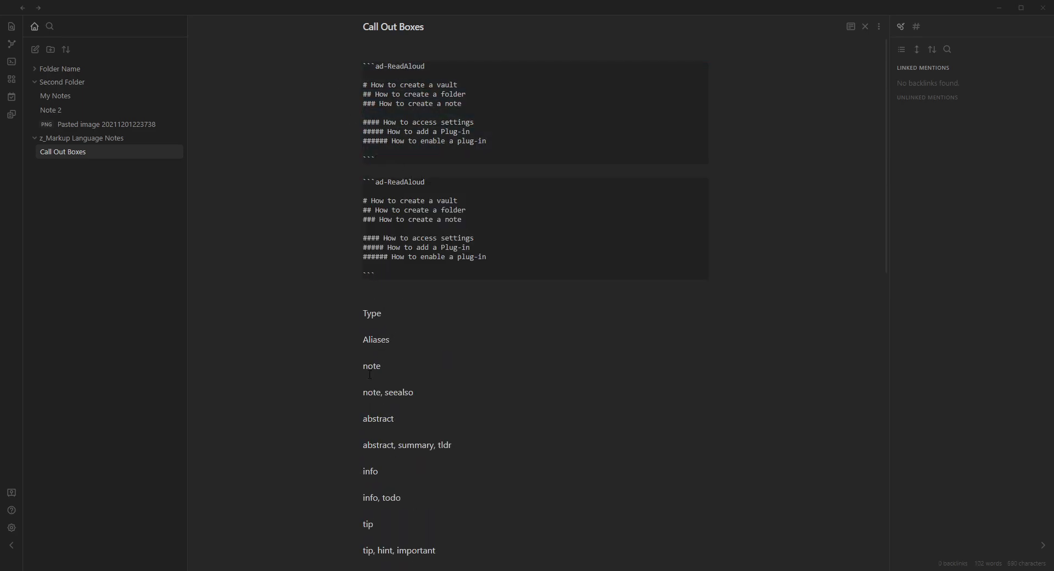
pyautogui.doubleClick(370, 370)
pyautogui.moveTo(432, 189); pyautogui.dragTo(389, 185)
pyautogui.hotkey('ctrl', 'v')
# Step: Trim the ad-note block to only the "How to create a vault" heading, and duplicate the block directly below
pyautogui.moveTo(396, 267); pyautogui.dragTo(362, 228)
pyautogui.click(492, 248)
pyautogui.moveTo(492, 249); pyautogui.dragTo(330, 196)
pyautogui.press('BackSpace')
pyautogui.press('Delete')
pyautogui.press('Delete')
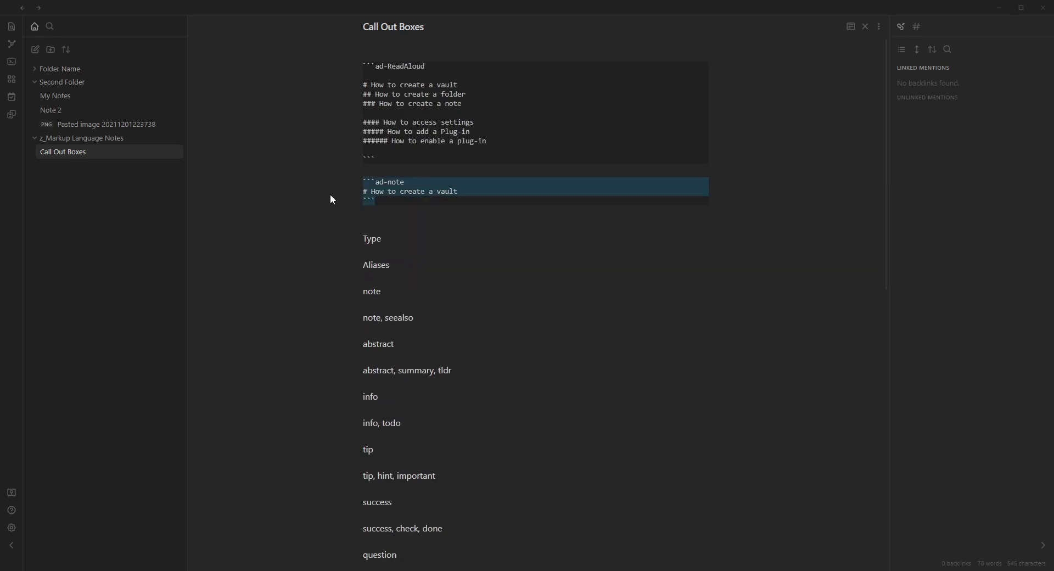
pyautogui.click(404, 218)
pyautogui.hotkey('ctrl', 'v')
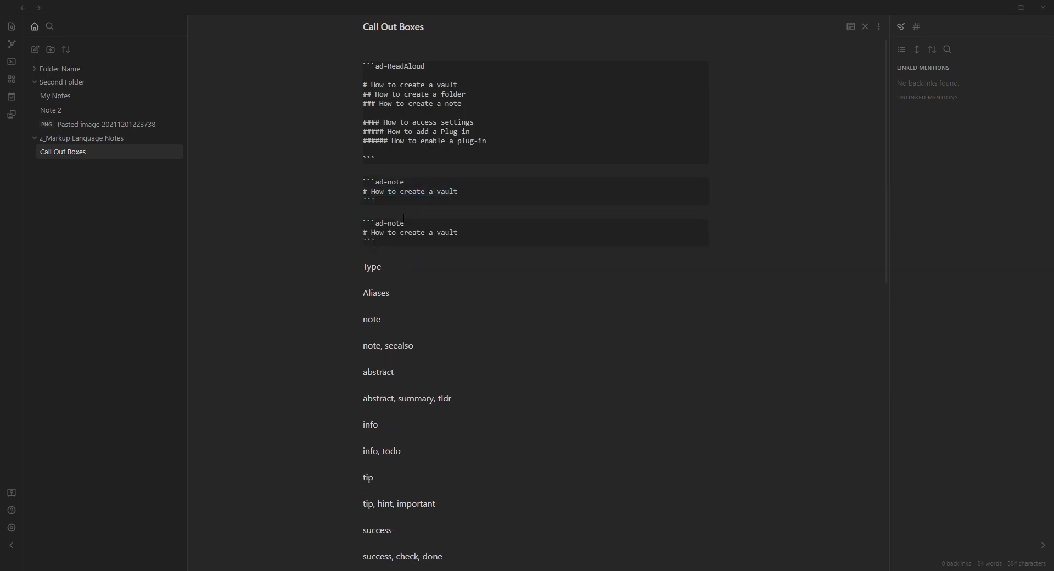
# Step: Change the second ad-note block's type to ad-abstract and preview the rendered callouts
pyautogui.doubleClick(385, 370)
pyautogui.doubleClick(395, 222)
pyautogui.hotkey('ctrl', 'v')
pyautogui.click(851, 26)
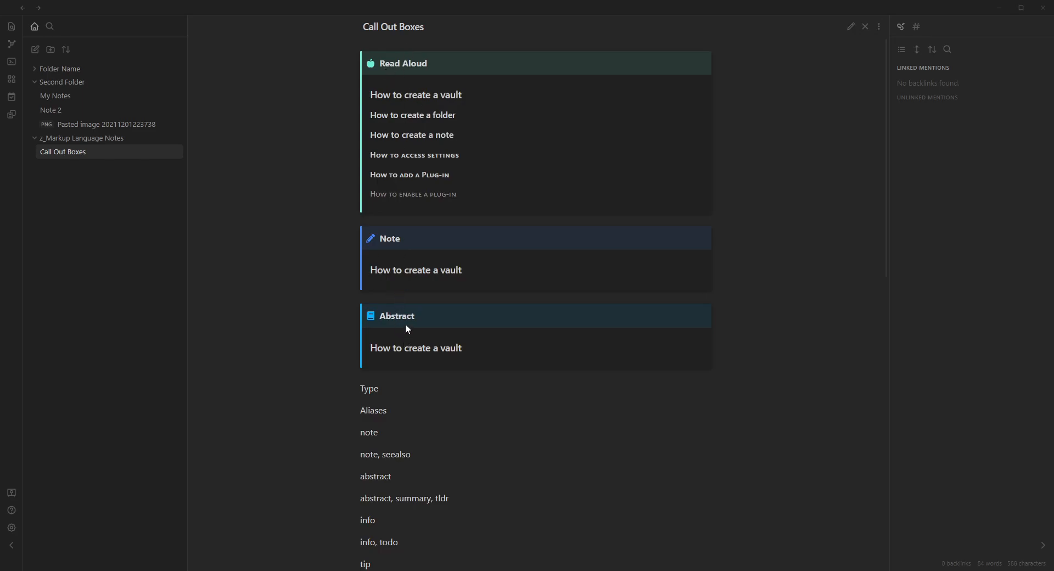
pyautogui.scroll(-3, 609, 245)
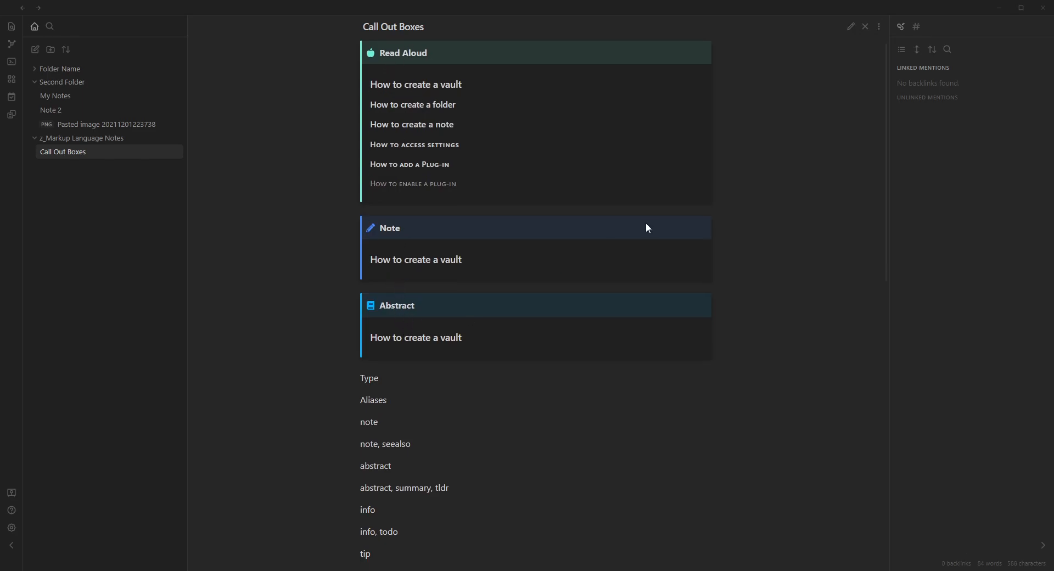
# Step: Delete the pasted list of admonition types and aliases below the callout blocks and preview the cleaned-up note
pyautogui.click(850, 26)
pyautogui.scroll(-6, 493, 325)
pyautogui.scroll(-3, 493, 326)
pyautogui.moveTo(493, 326); pyautogui.dragTo(320, 209)
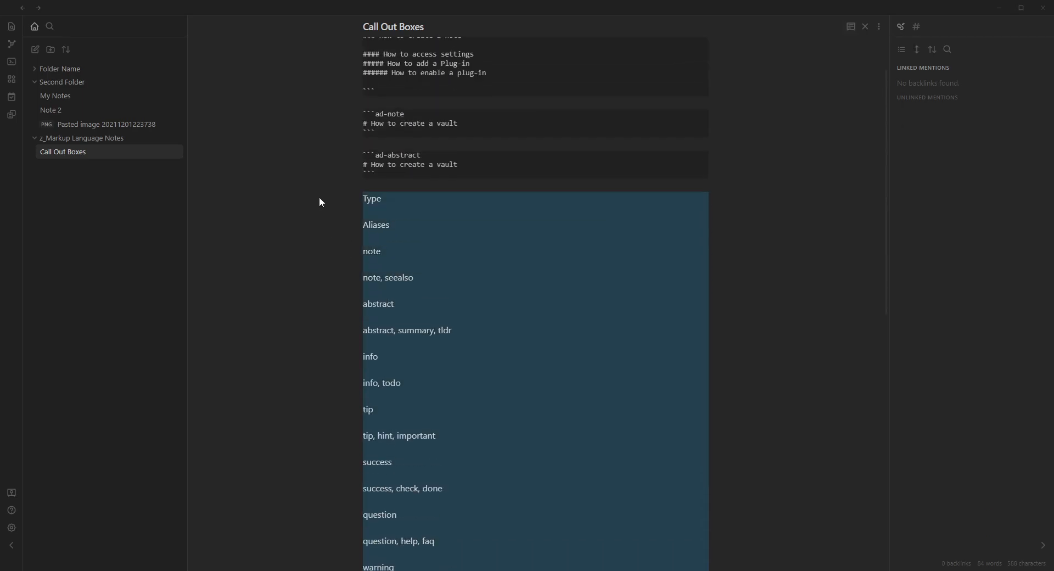
pyautogui.press('BackSpace')
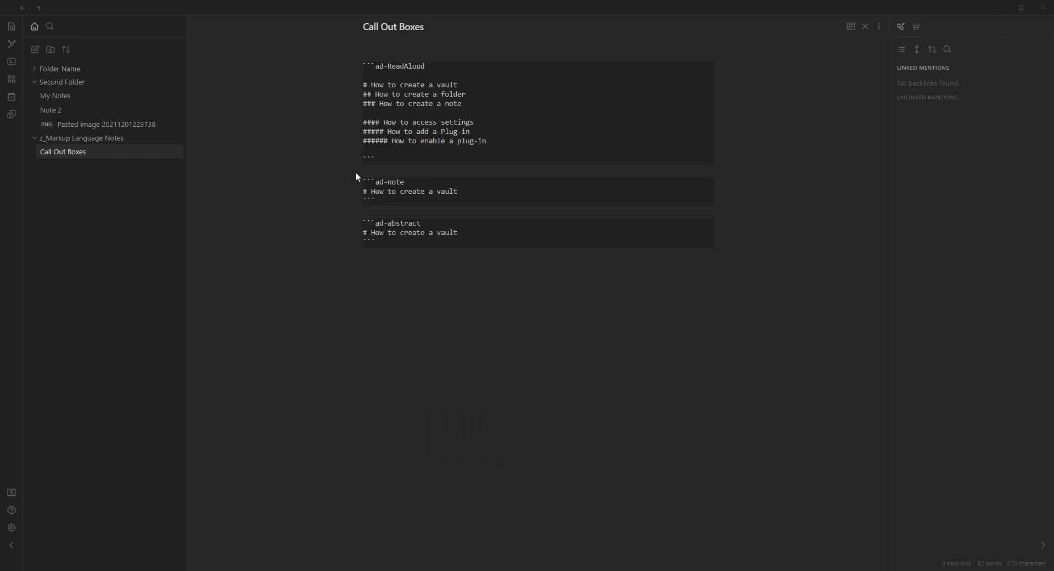
pyautogui.click(851, 26)
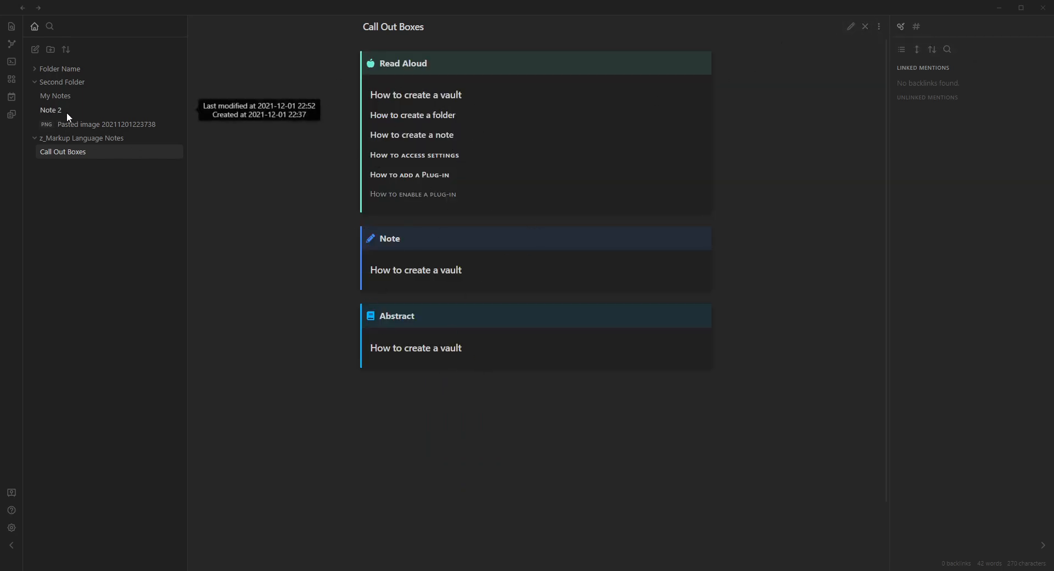
# Step: Check the My Notes note, return to Call Out Boxes, and copy the whole ad-abstract block from its source
pyautogui.click(57, 96)
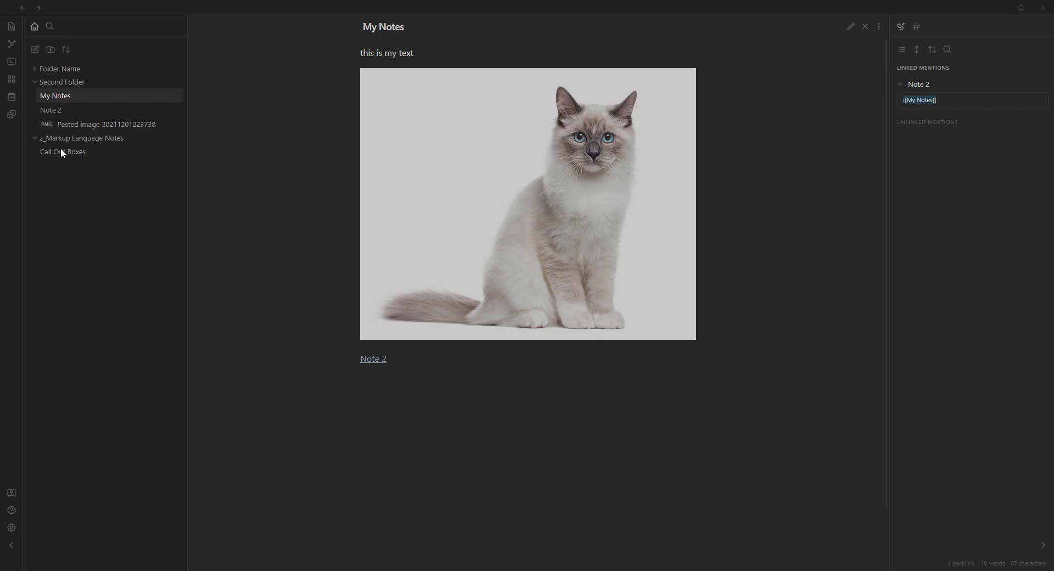
pyautogui.click(62, 153)
pyautogui.click(851, 27)
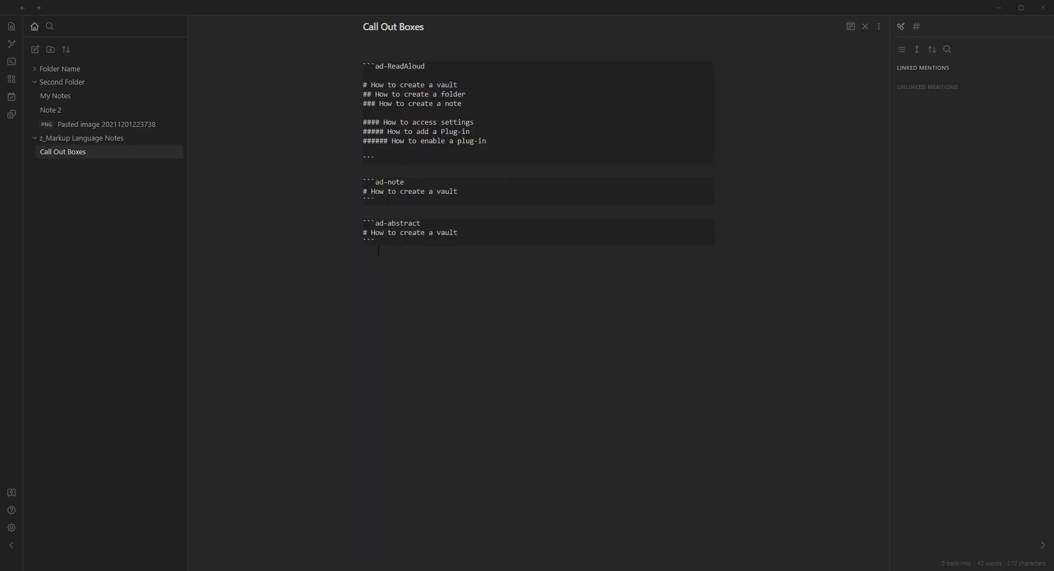
pyautogui.moveTo(409, 239); pyautogui.dragTo(357, 217)
# Step: Paste the abstract callout below the Note 2 link in My Notes, replace its heading with "paste my text", and preview the note
pyautogui.click(55, 96)
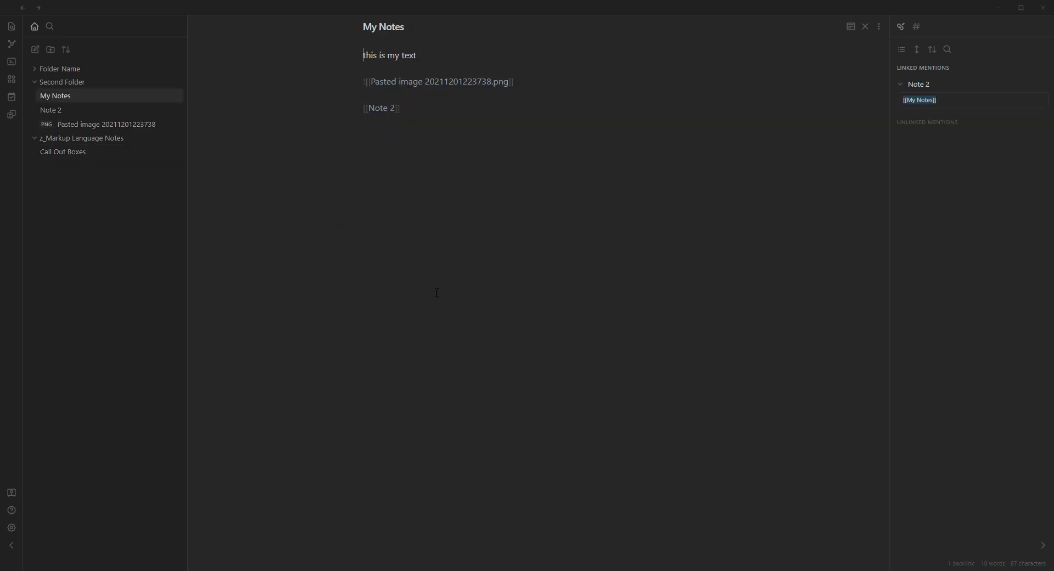
pyautogui.hotkey('ctrl', 'v')
pyautogui.moveTo(459, 167); pyautogui.dragTo(356, 174)
pyautogui.write('paste my text')
pyautogui.click(851, 27)
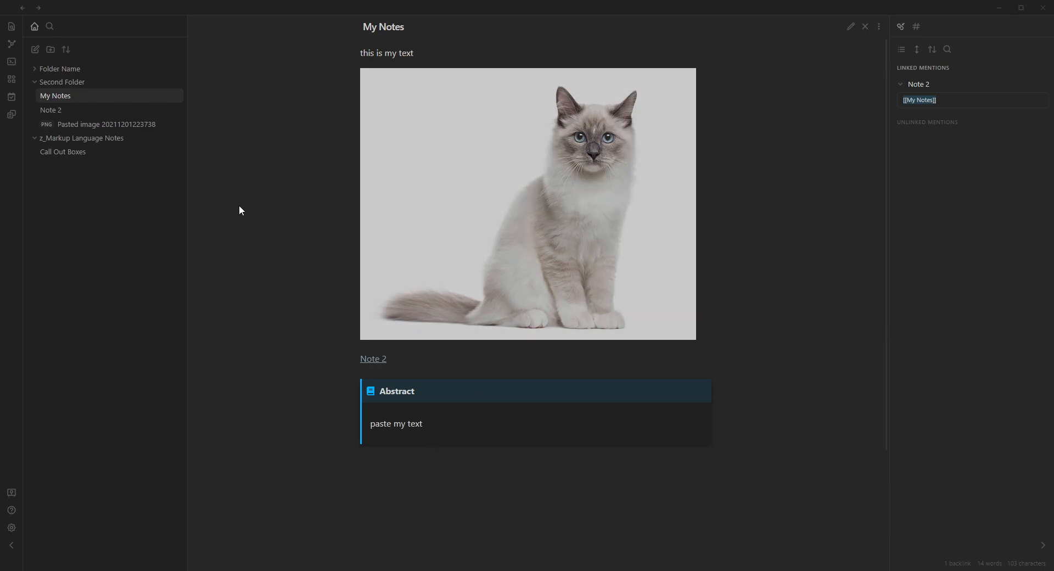
pyautogui.click(291, 570)
pyautogui.moveTo(670, 110); pyautogui.dragTo(1053, 92)
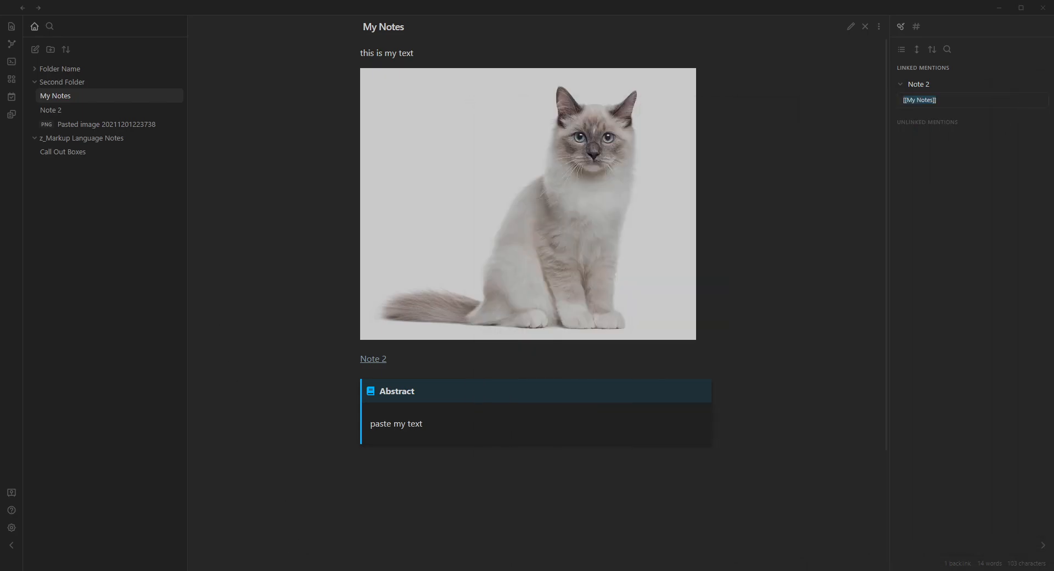